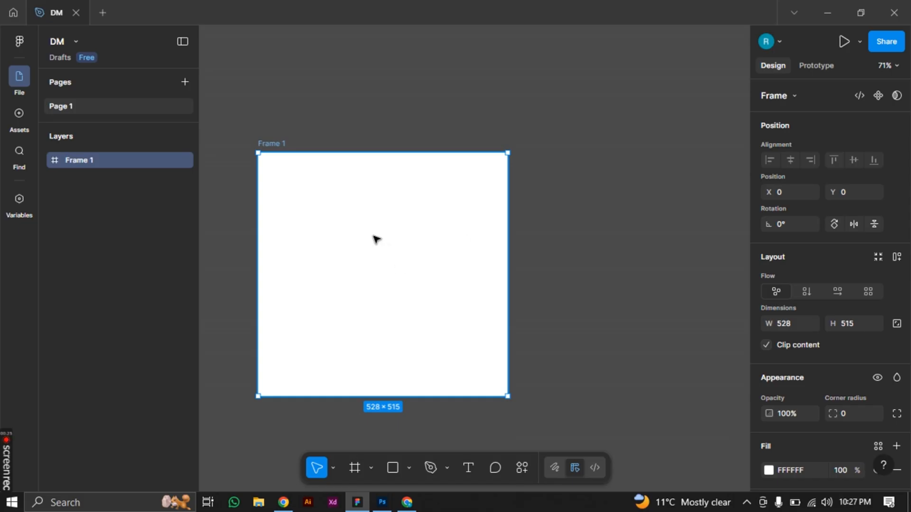
Draw a rectangle about 268 × 248 inside the white frame, slightly left of its centre
click(391, 469)
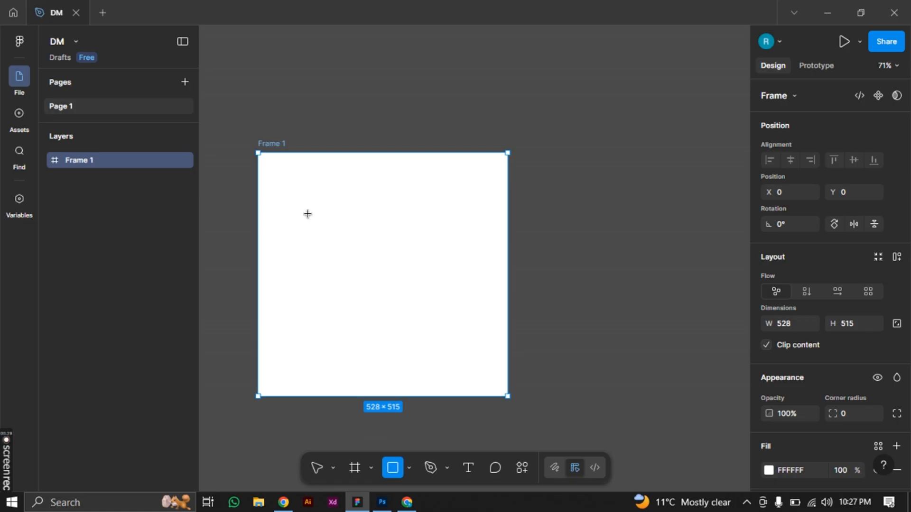
drag(308, 214, 435, 331)
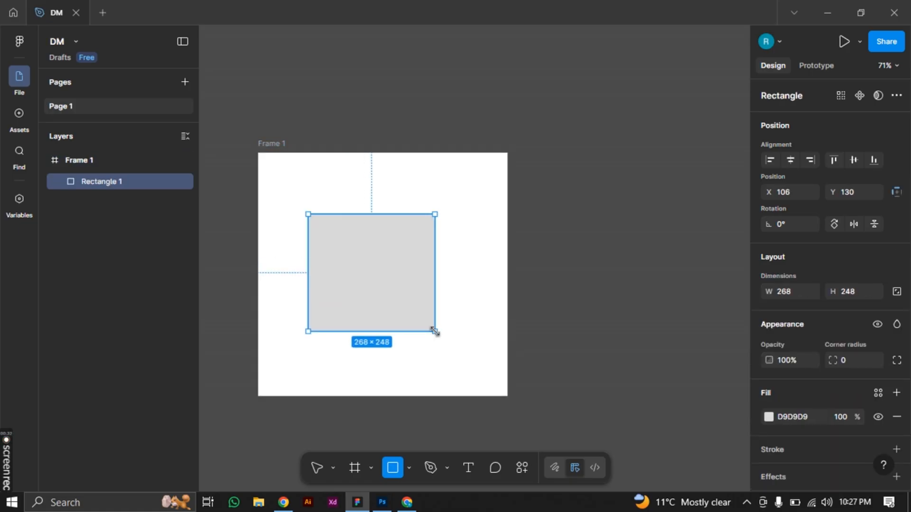
Rename the frame containing the rectangle as "home"
click(271, 145)
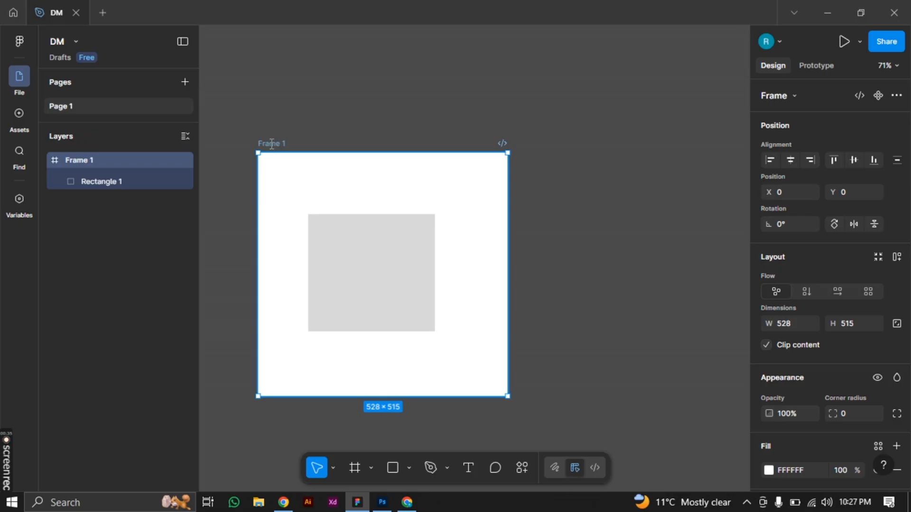
double_click(271, 143)
text(homw)
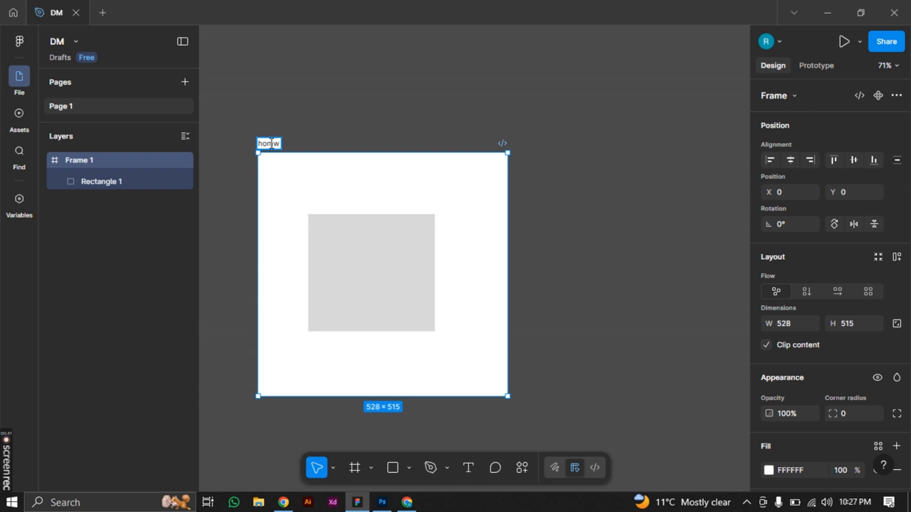
key(BackSpace)
text(e)
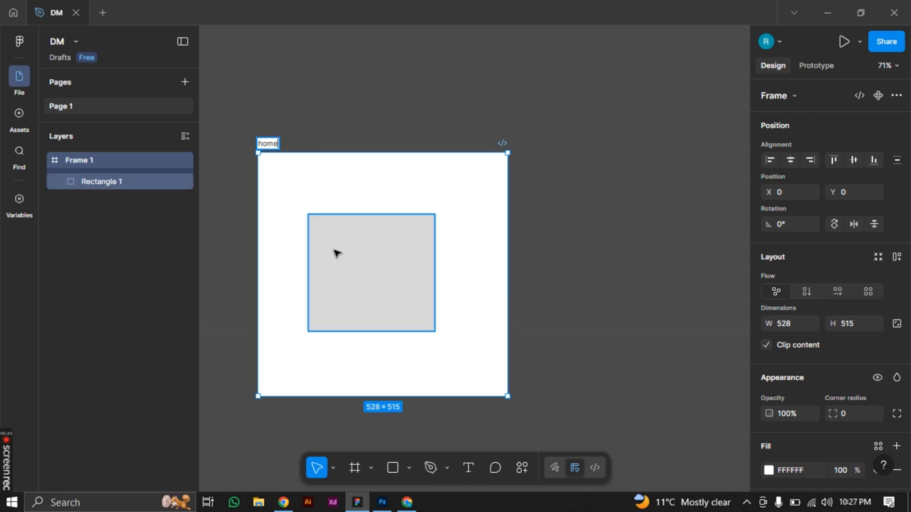
key(Return)
Change the rectangle's fill to the dark grey 383737
click(422, 290)
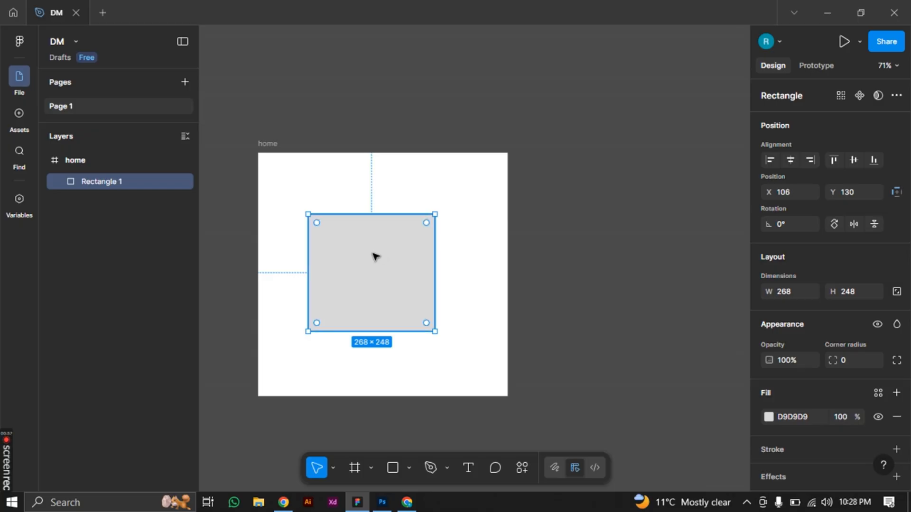
scroll(372, 279, up, 1)
scroll(372, 278, up, 1)
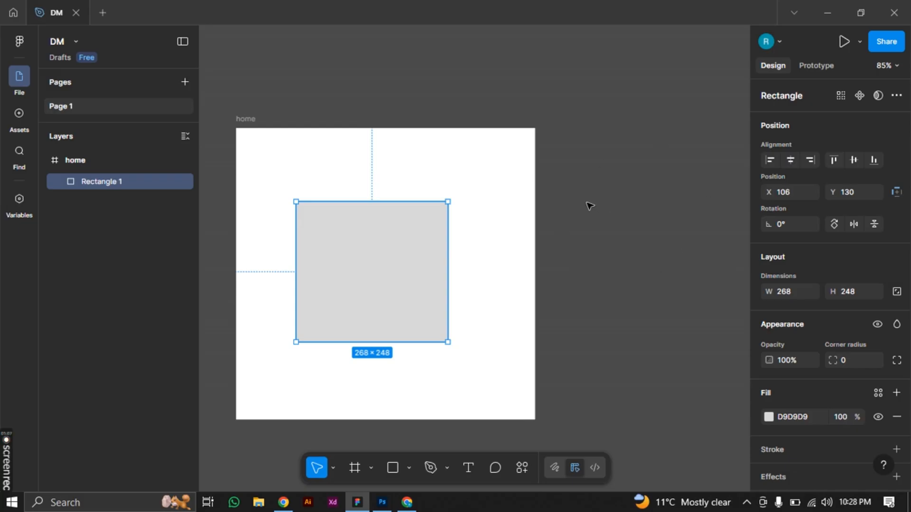
mouse_move(395, 277)
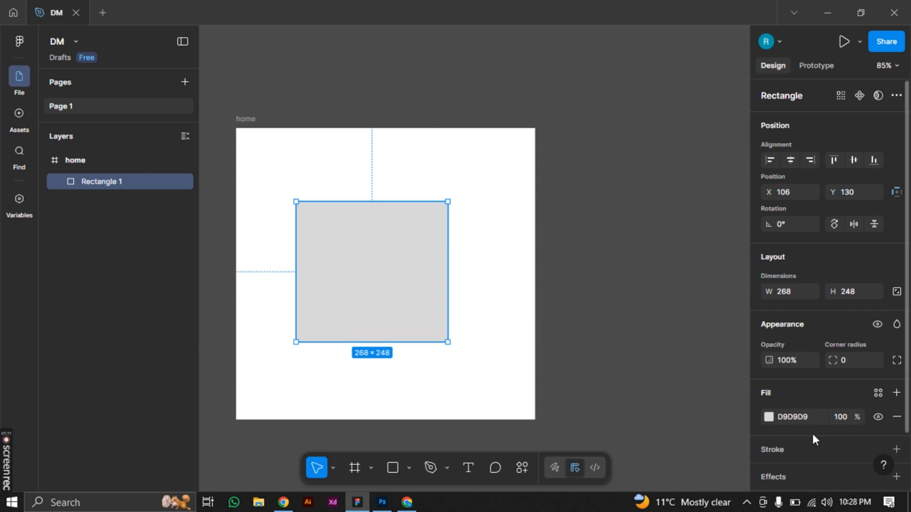
click(768, 416)
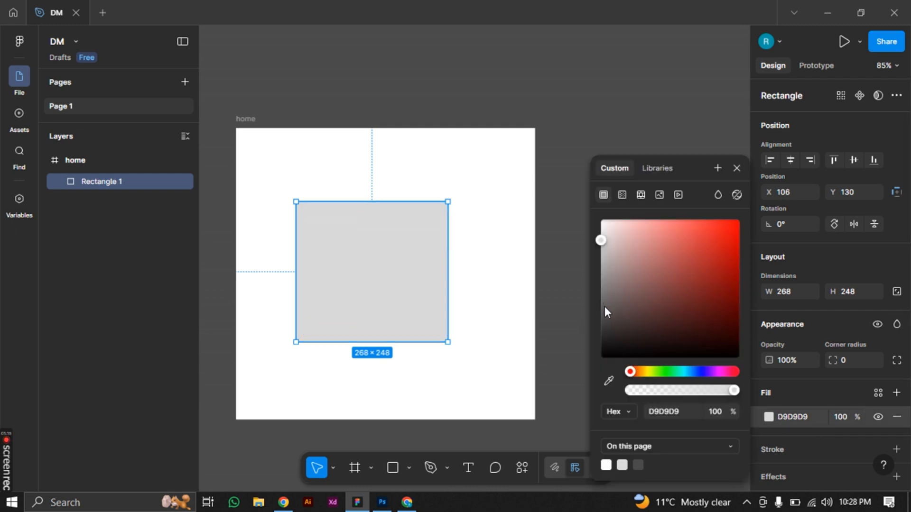
drag(604, 306, 607, 336)
click(650, 298)
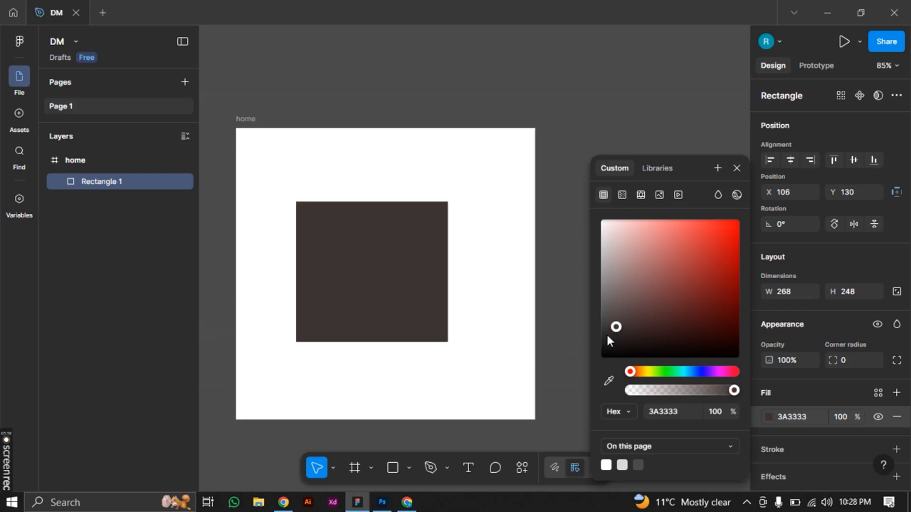
click(605, 333)
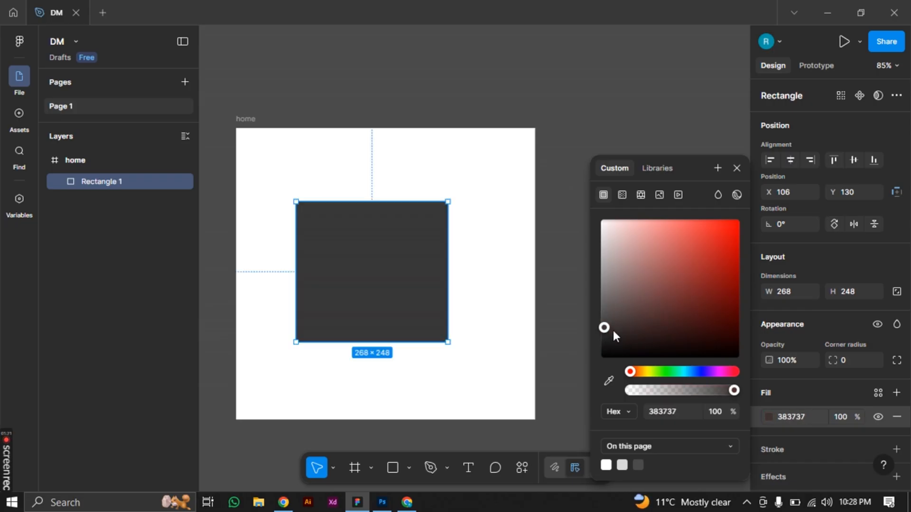
click(736, 168)
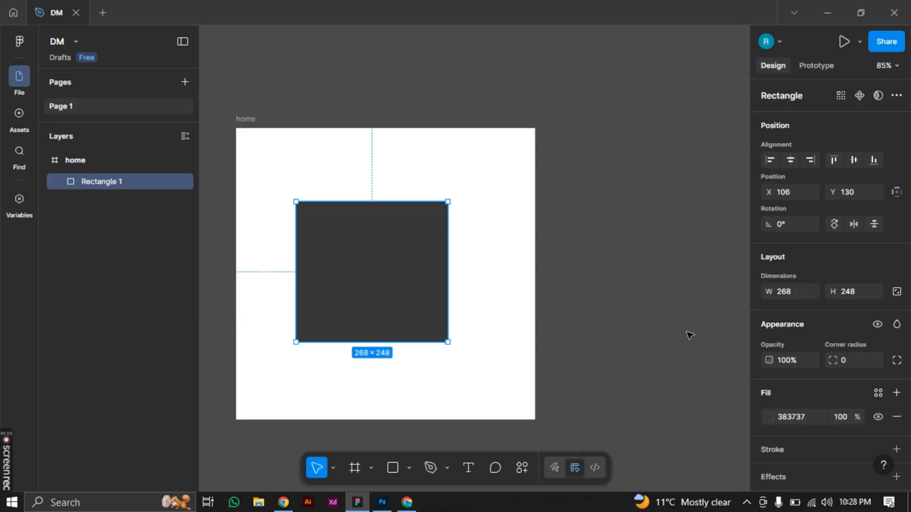
Add a stroke to the rectangle and colour it pure red, FF0000
scroll(621, 302, down, 1)
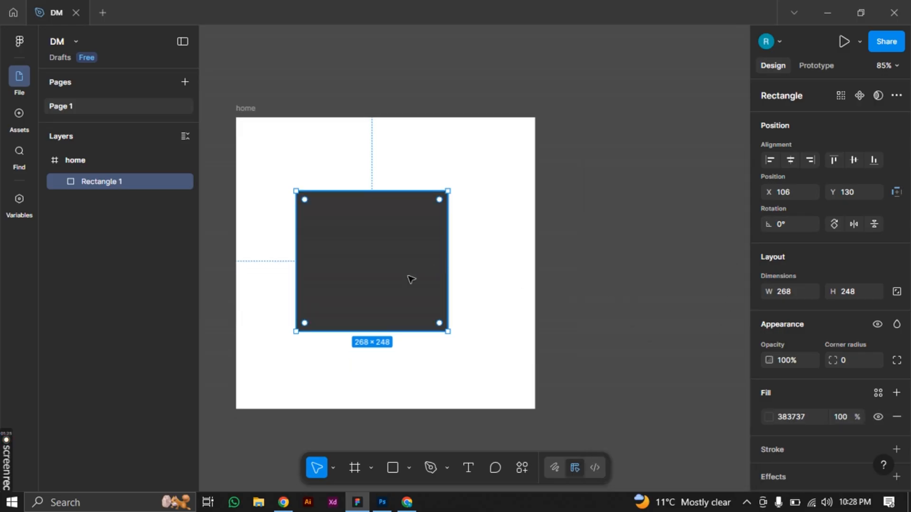
scroll(409, 278, up, 1)
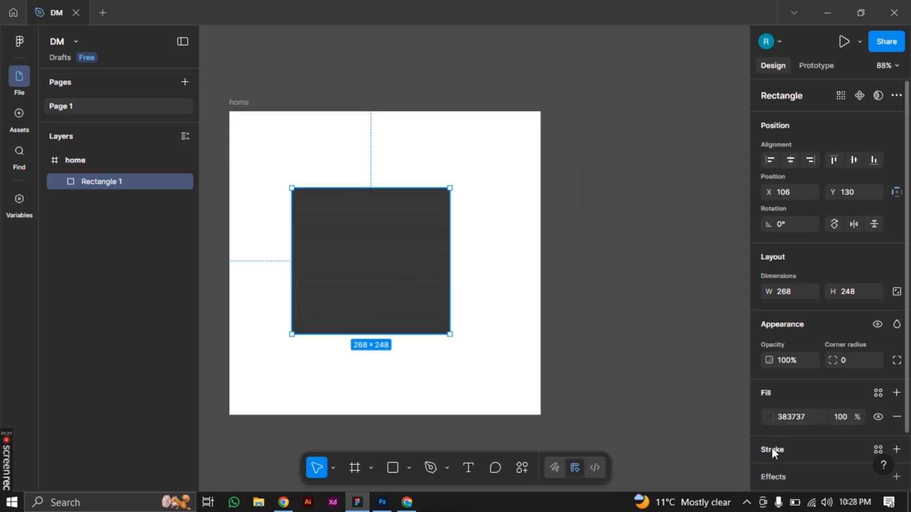
scroll(773, 446, down, 2)
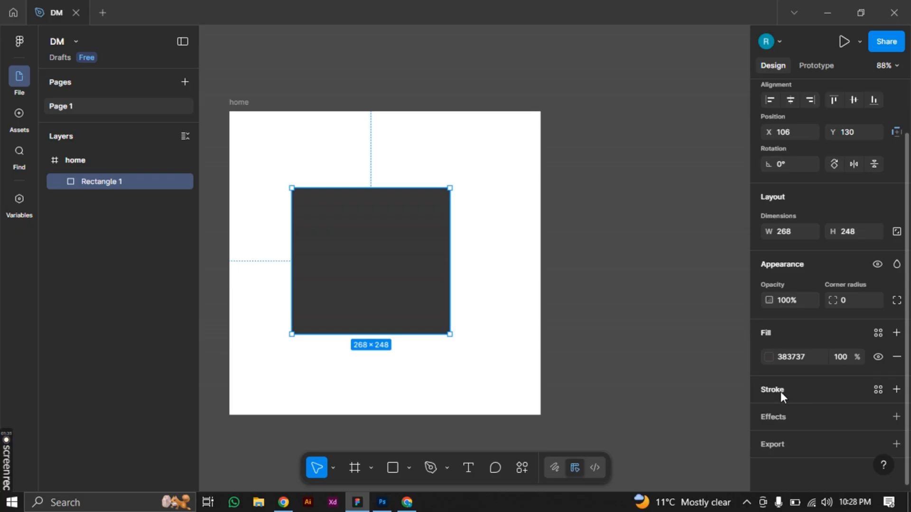
click(781, 392)
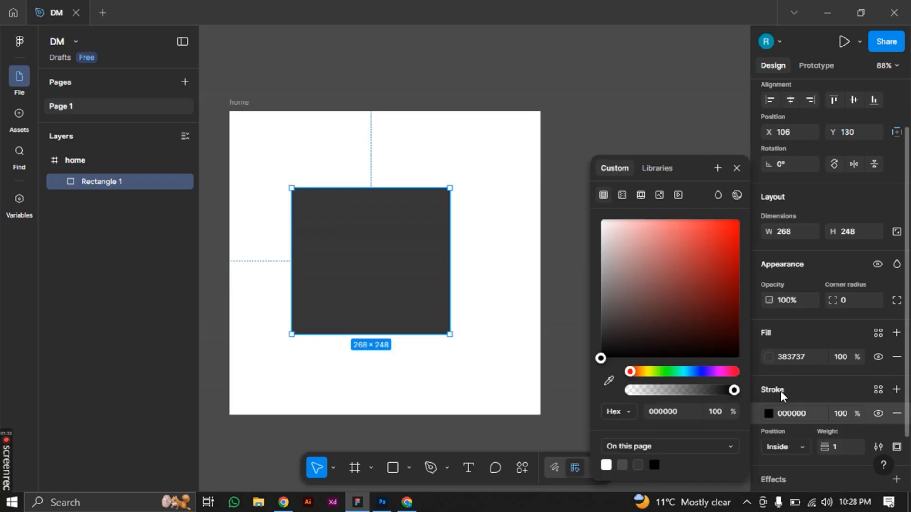
click(697, 250)
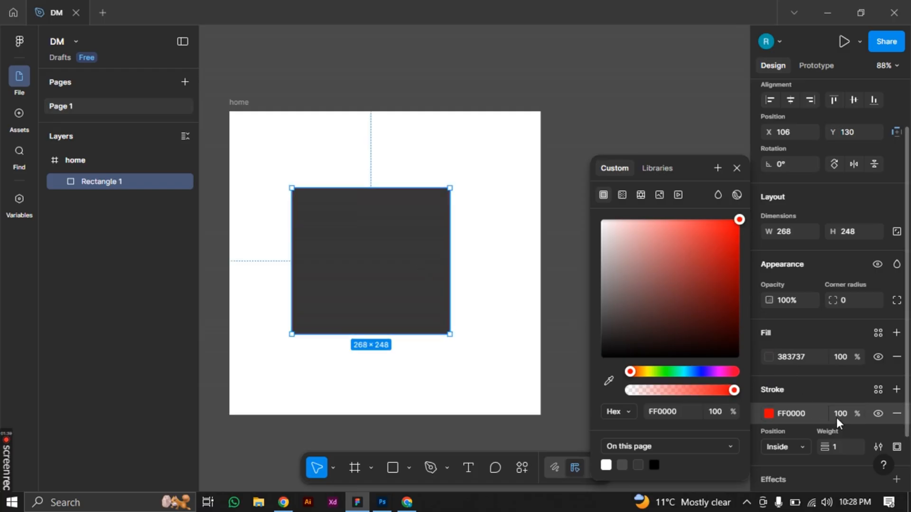
Set the rectangle's red stroke weight to 4
click(841, 453)
scroll(420, 264, down, 1)
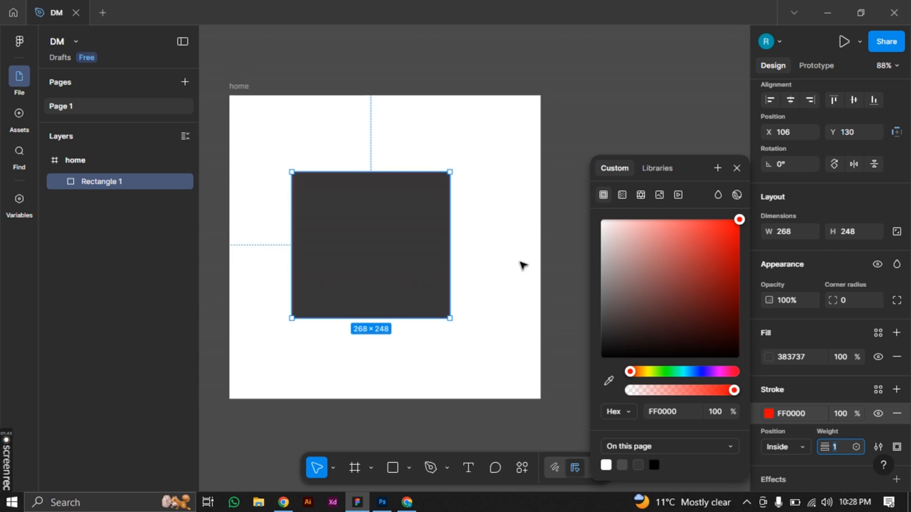
click(736, 168)
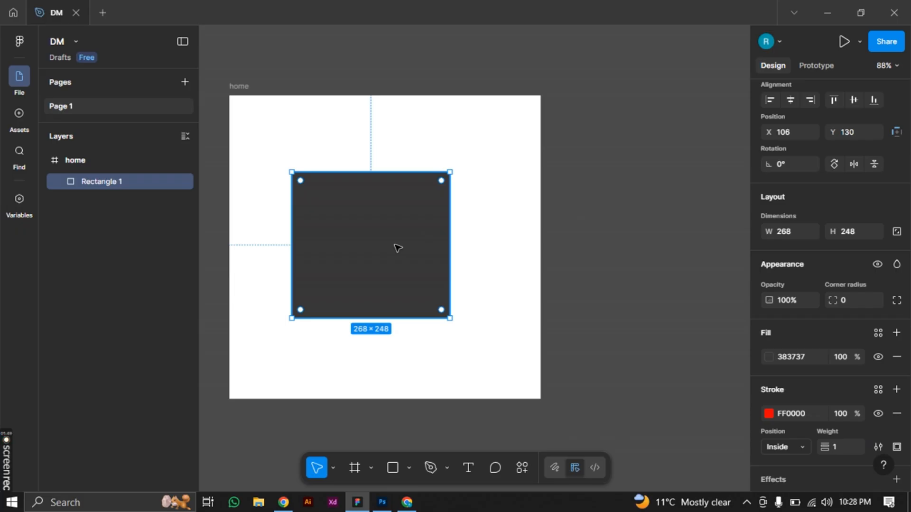
scroll(397, 248, up, 3)
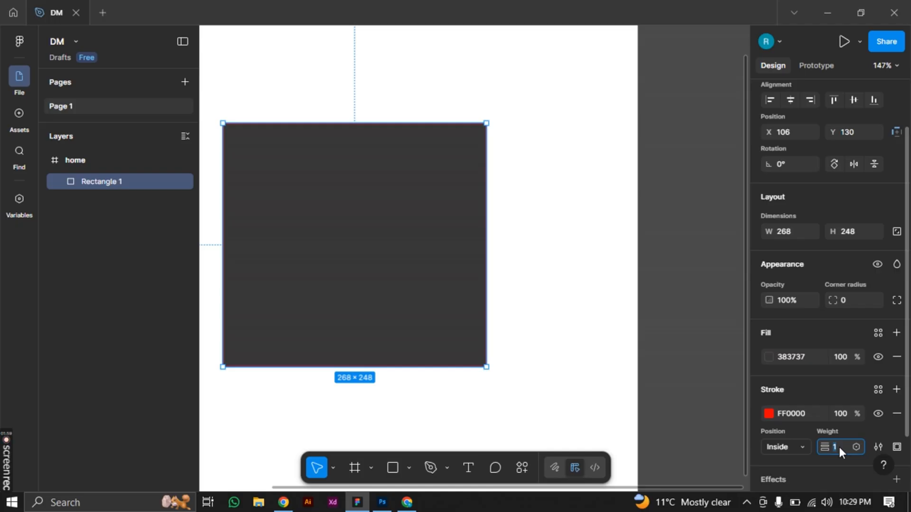
key(Return)
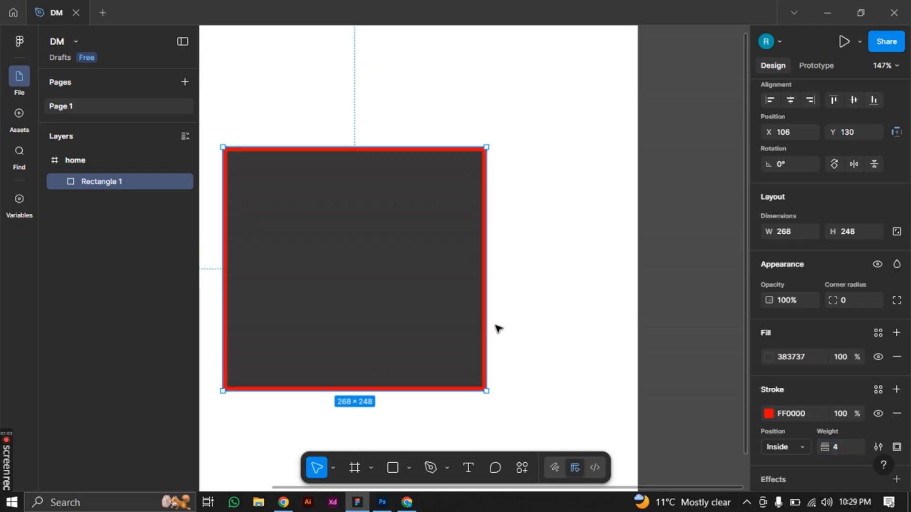
Examine the thickness of the red stroke up close along the rectangle's right edge
scroll(493, 337, up, 5)
scroll(489, 344, up, 6)
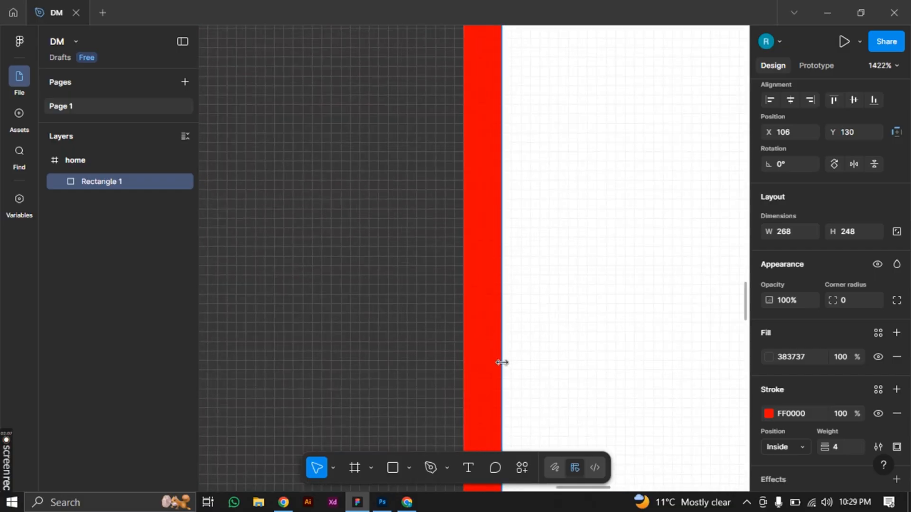
scroll(502, 362, up, 5)
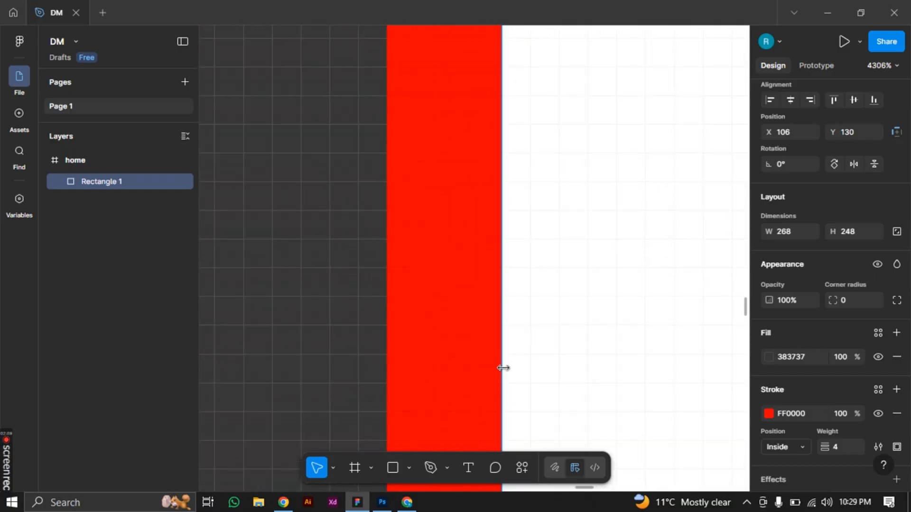
scroll(503, 367, down, 8)
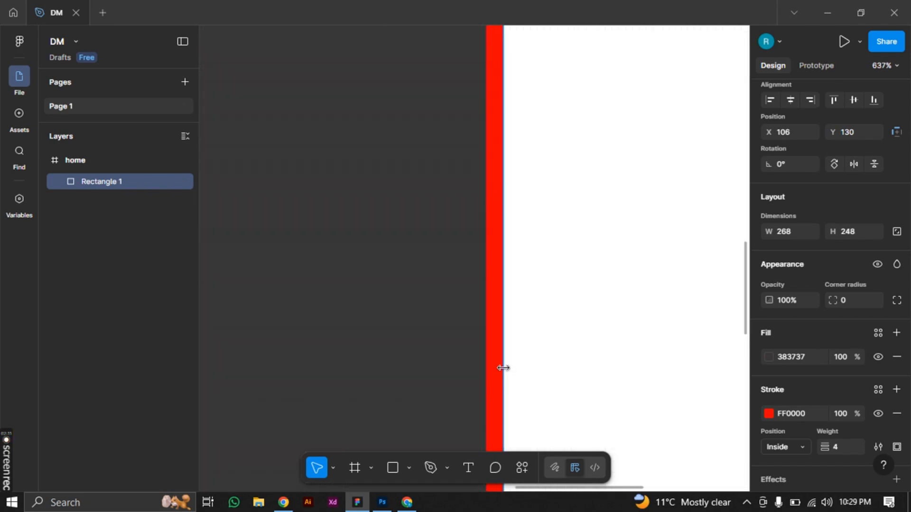
scroll(497, 360, down, 3)
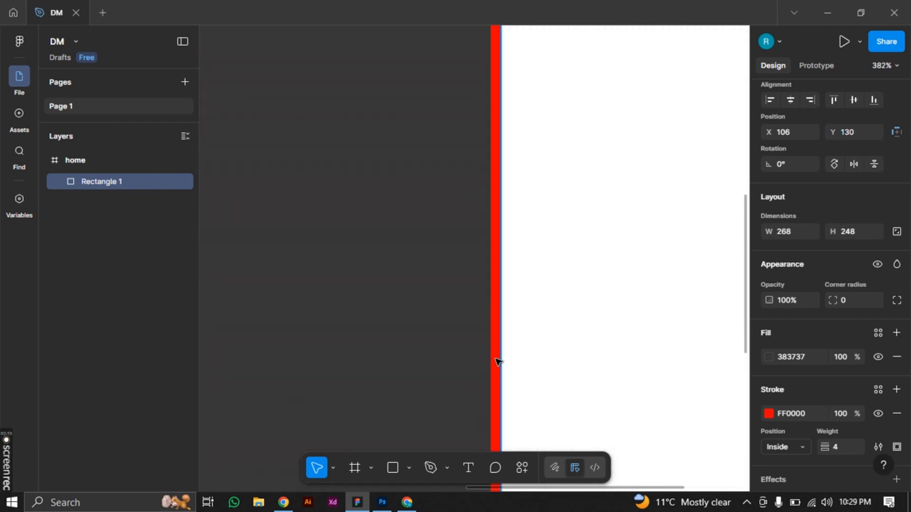
scroll(495, 358, down, 2)
scroll(495, 358, up, 2)
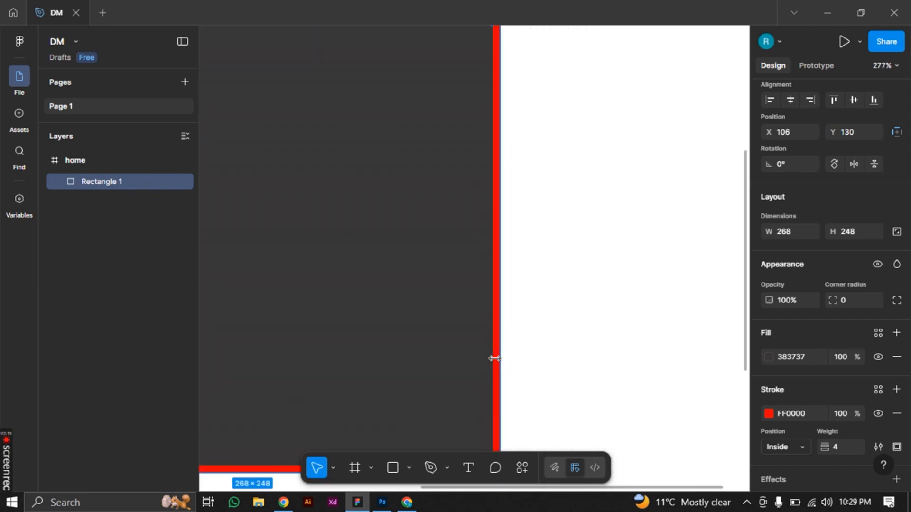
scroll(494, 359, down, 1)
scroll(495, 359, up, 2)
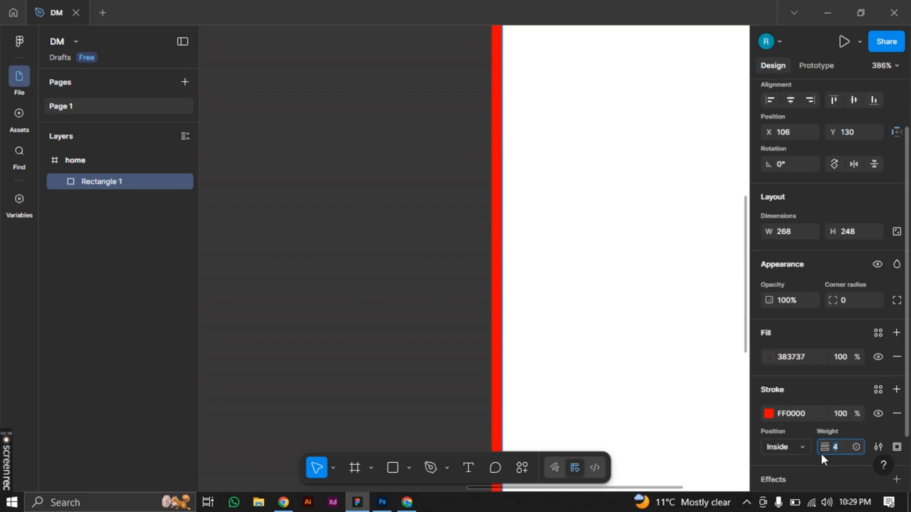
Set the rectangle's stroke weight to 24 and restrict the stroke to its top side
mouse_move(824, 447)
mouse_down()
mouse_move(882, 460)
mouse_move(16, 472)
mouse_move(904, 465)
mouse_move(847, 448)
mouse_up()
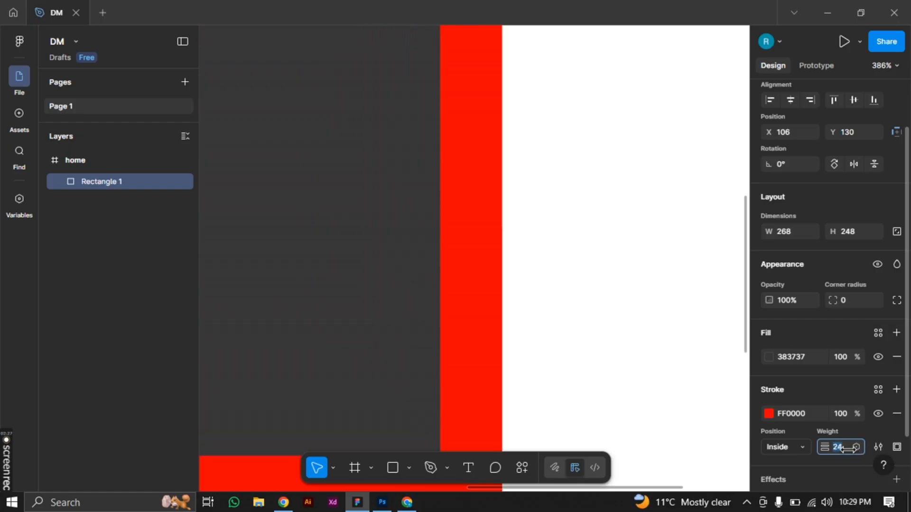
scroll(802, 442, down, 3)
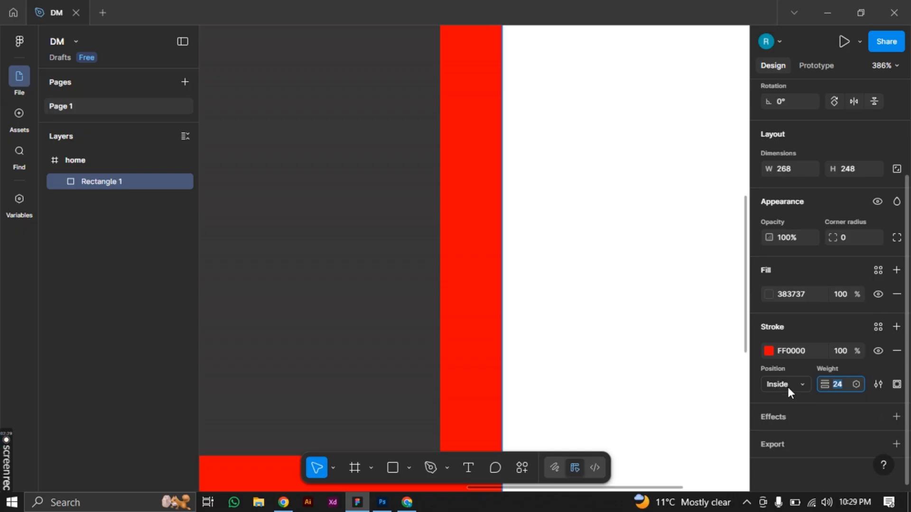
click(897, 385)
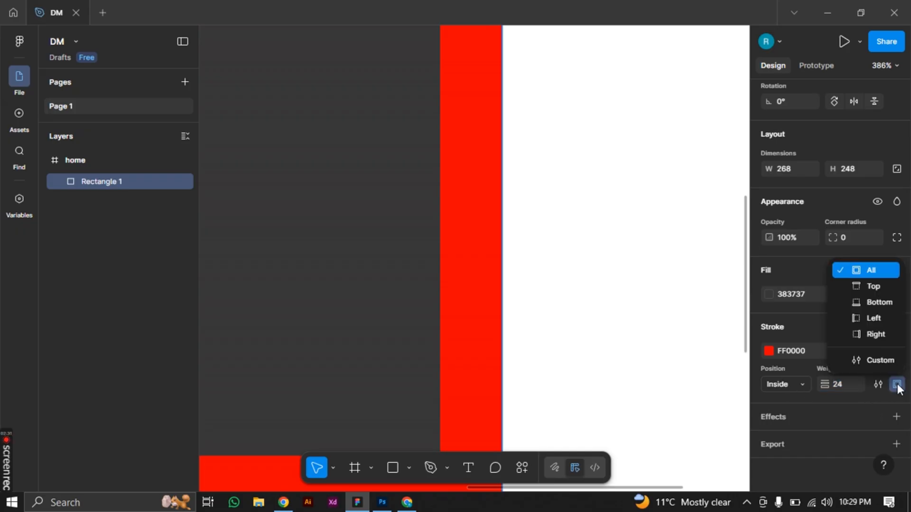
click(877, 289)
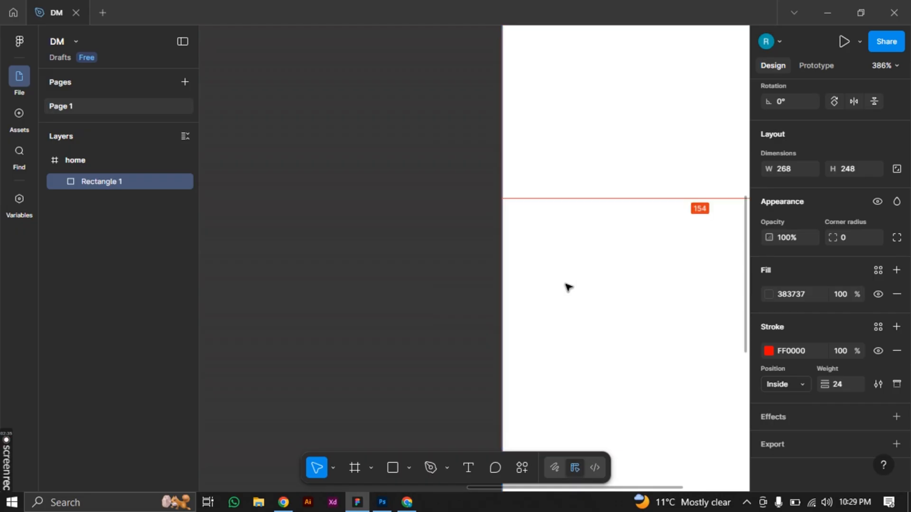
scroll(567, 286, down, 2)
scroll(568, 287, down, 5)
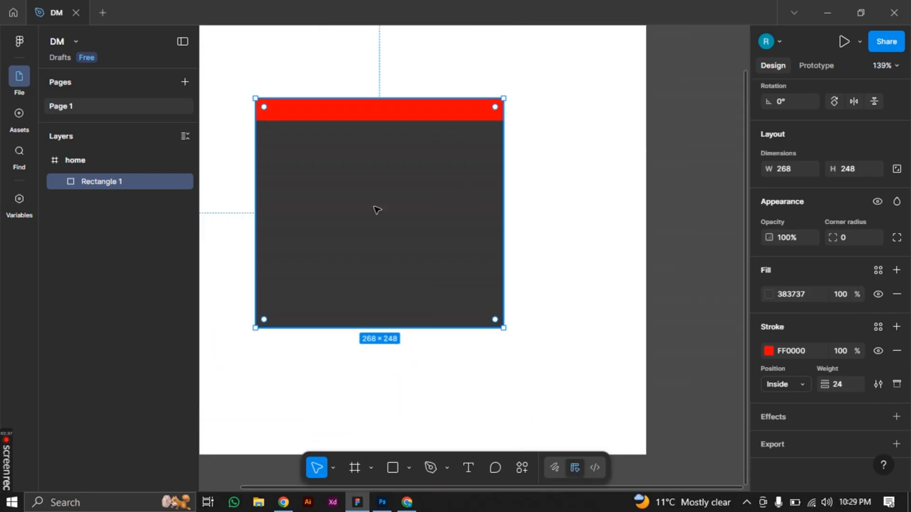
drag(411, 218, 431, 221)
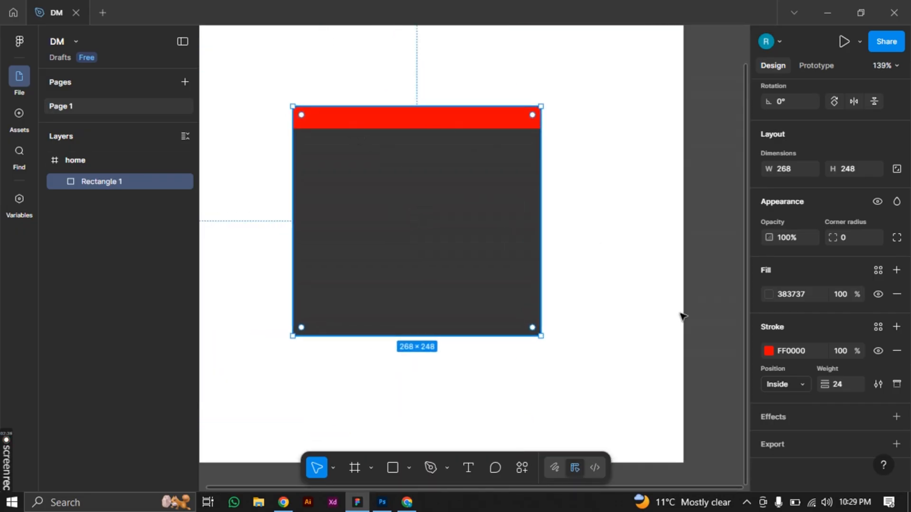
Switch the rectangle's red stroke to the bottom side only
click(895, 386)
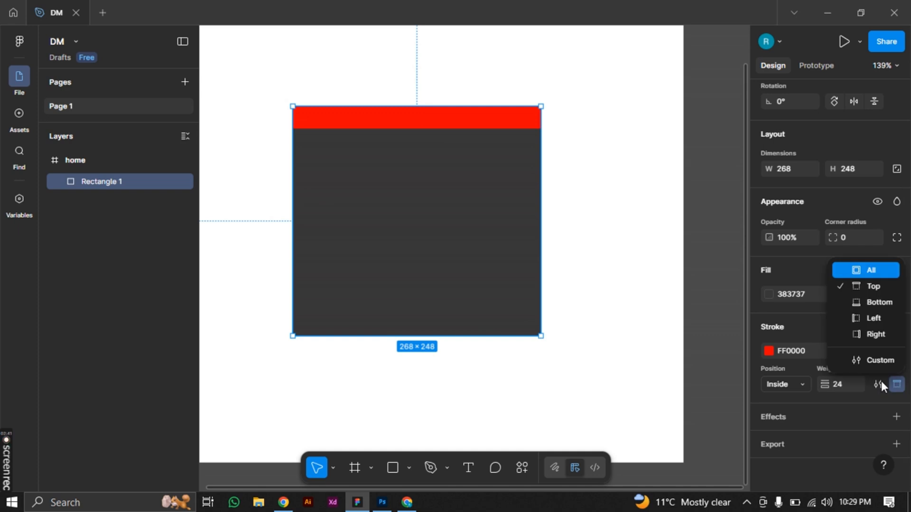
click(878, 306)
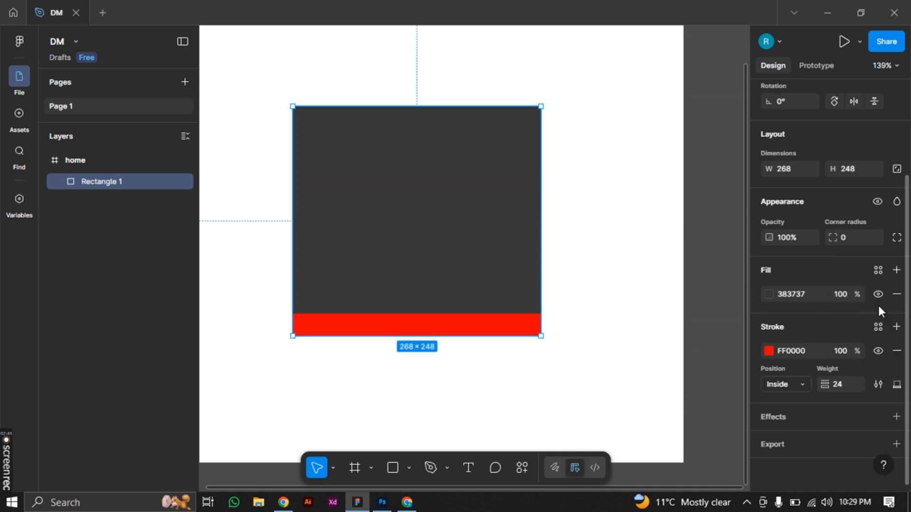
Restrict the rectangle's red stroke to its left side, and switch it to the right side only
click(896, 385)
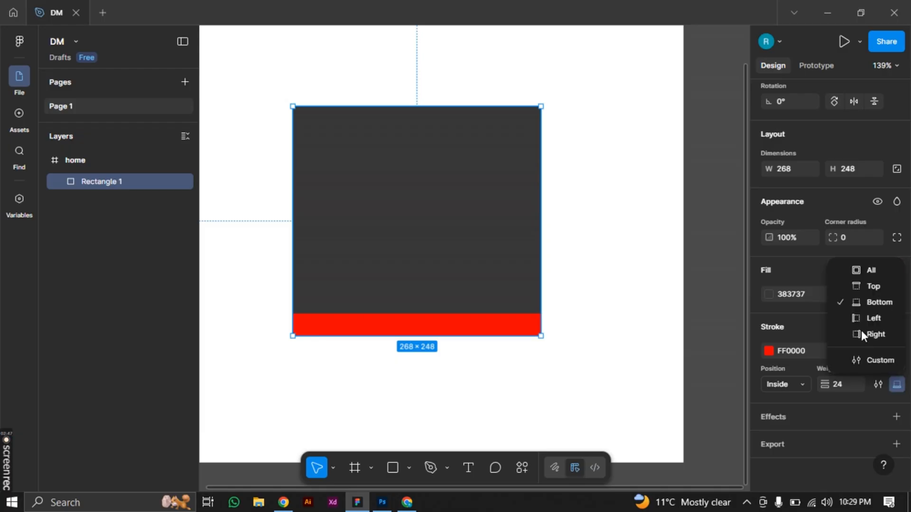
click(864, 321)
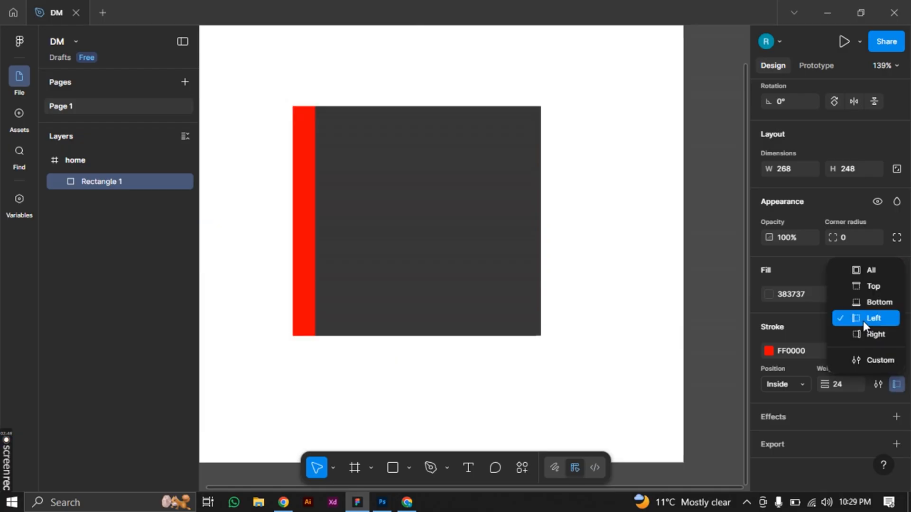
click(896, 385)
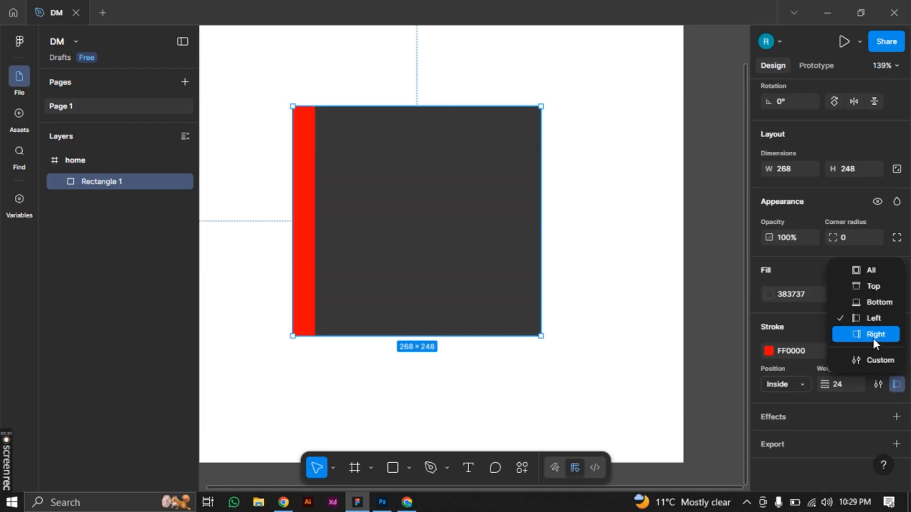
click(873, 335)
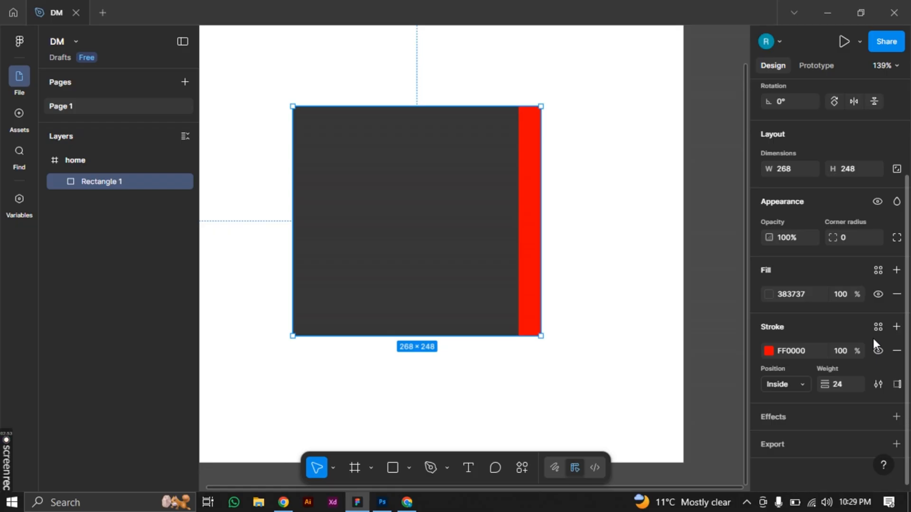
Apply the red stroke to all sides of the rectangle and set its position to Outside, trying Center first
click(892, 387)
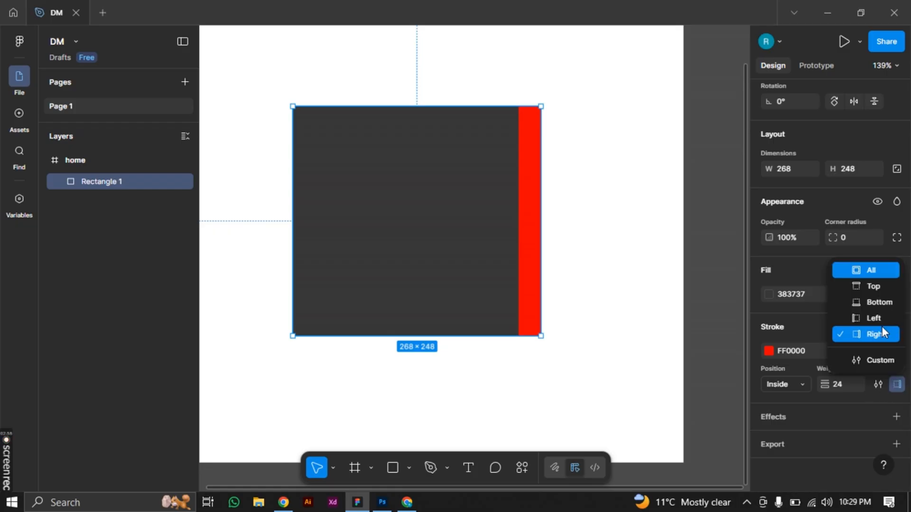
click(866, 272)
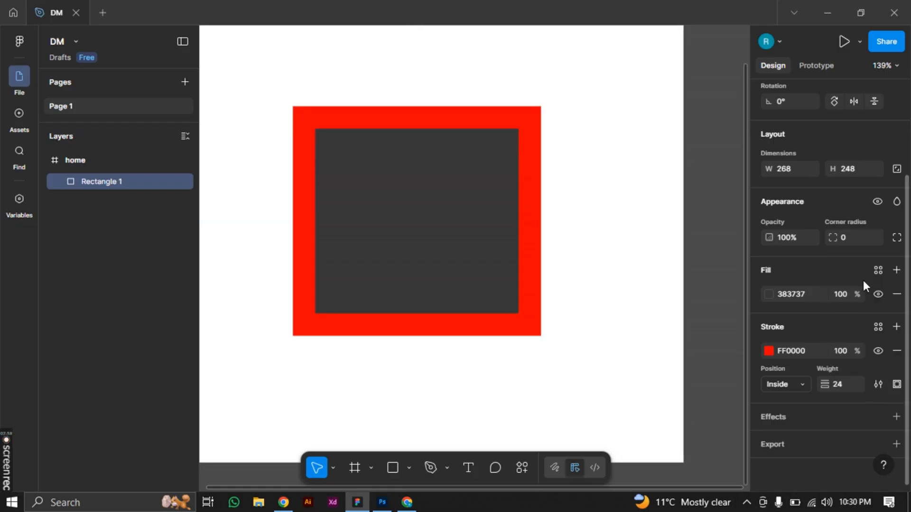
click(776, 383)
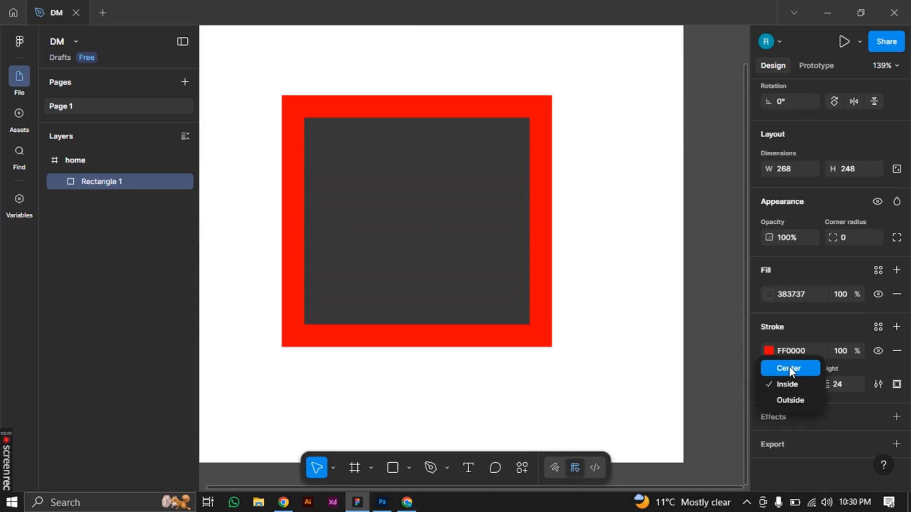
click(787, 369)
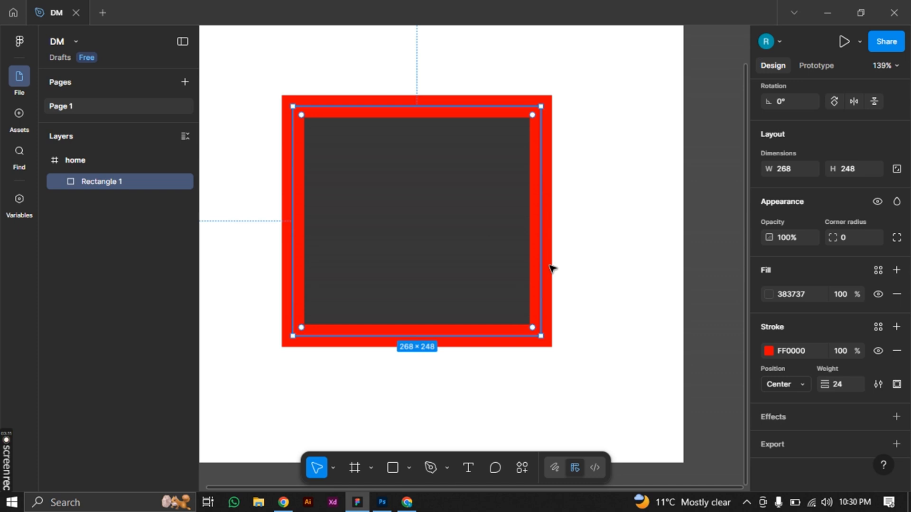
click(785, 382)
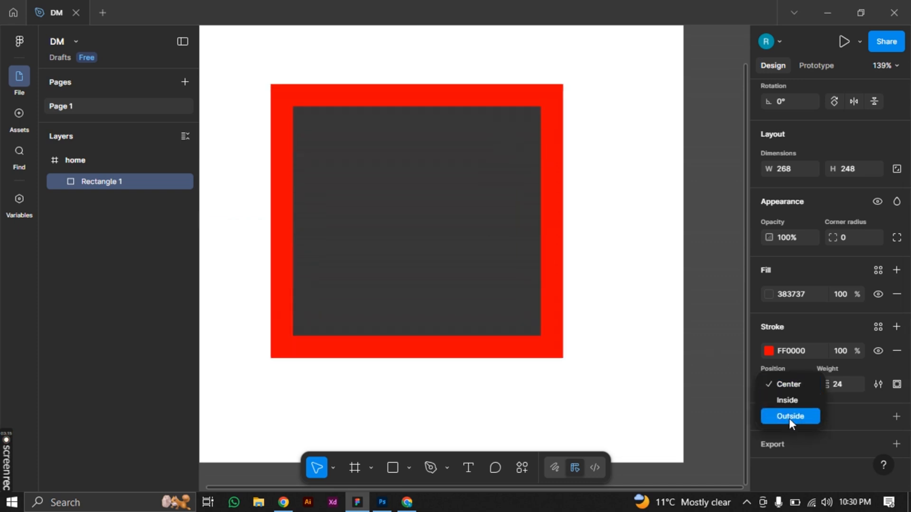
click(790, 416)
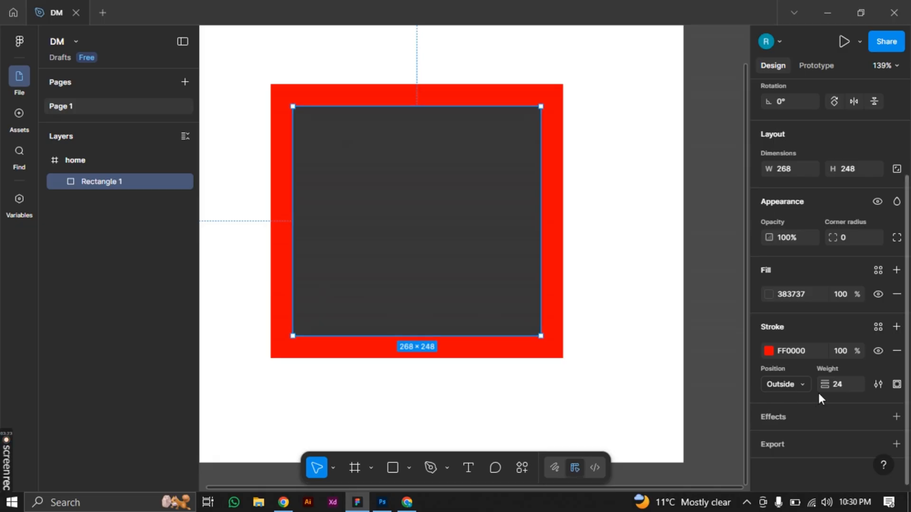
Change the rectangle's stroke style to Dashed and set the stroke weight to 3
click(878, 384)
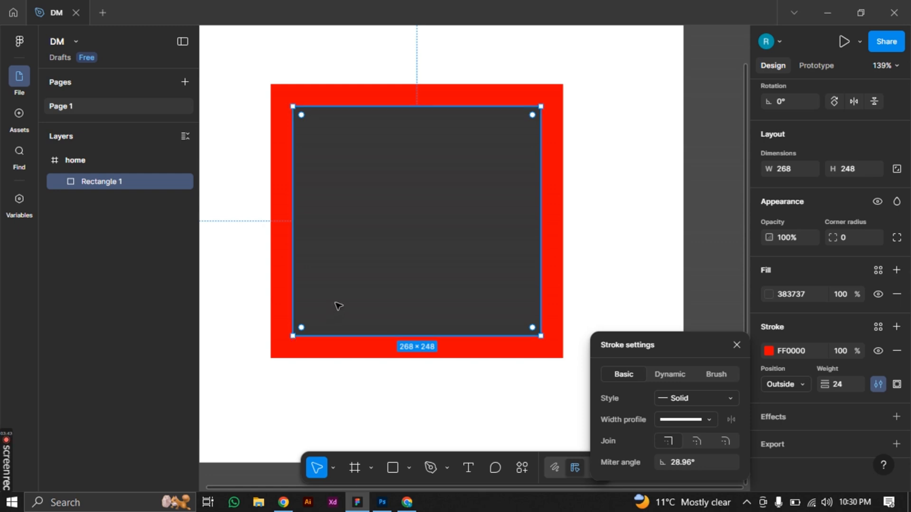
click(695, 400)
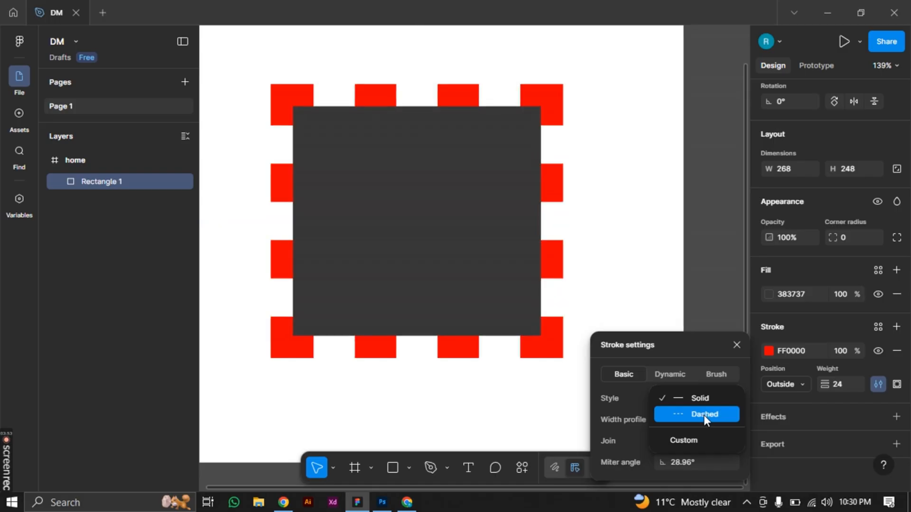
click(704, 414)
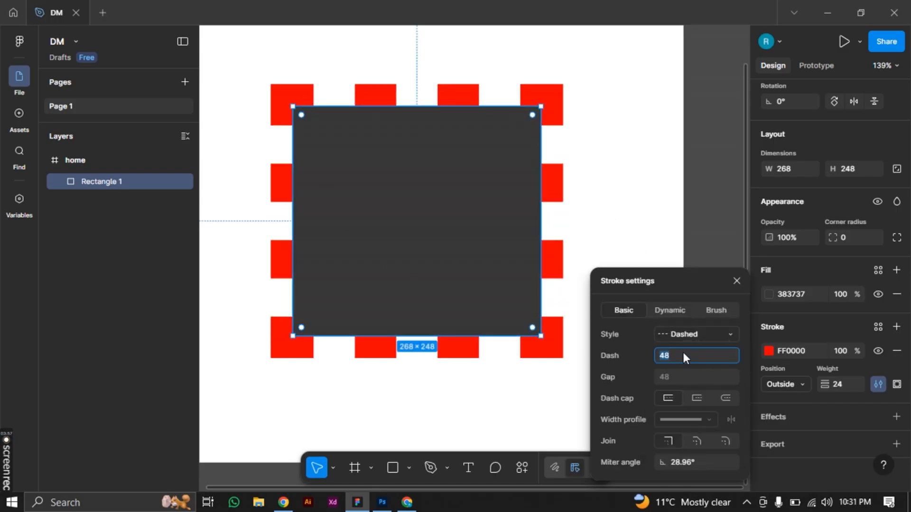
click(838, 385)
drag(825, 384, 795, 383)
text(3)
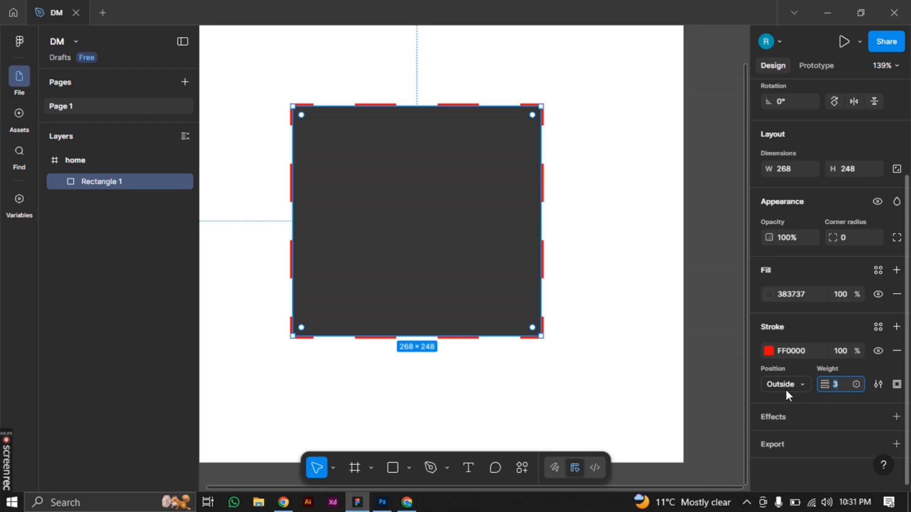
Set the gap between the stroke's dashes to 2
click(875, 386)
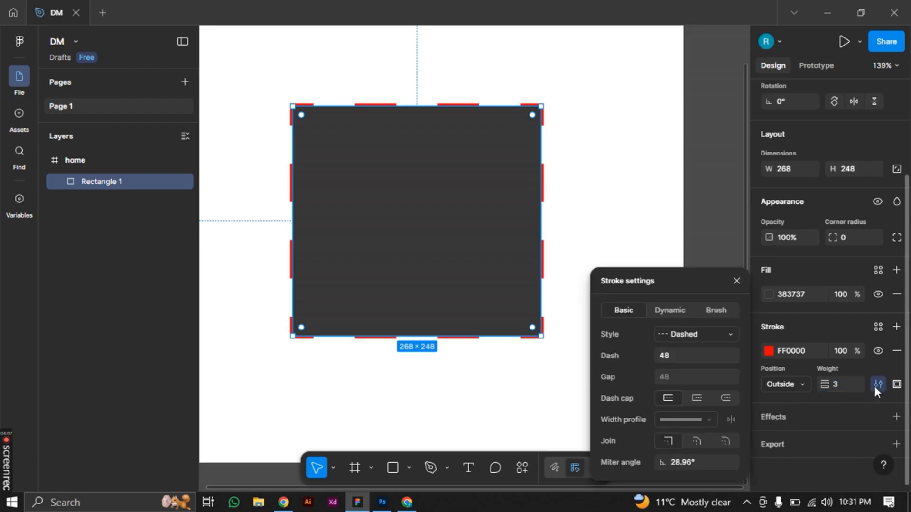
click(683, 361)
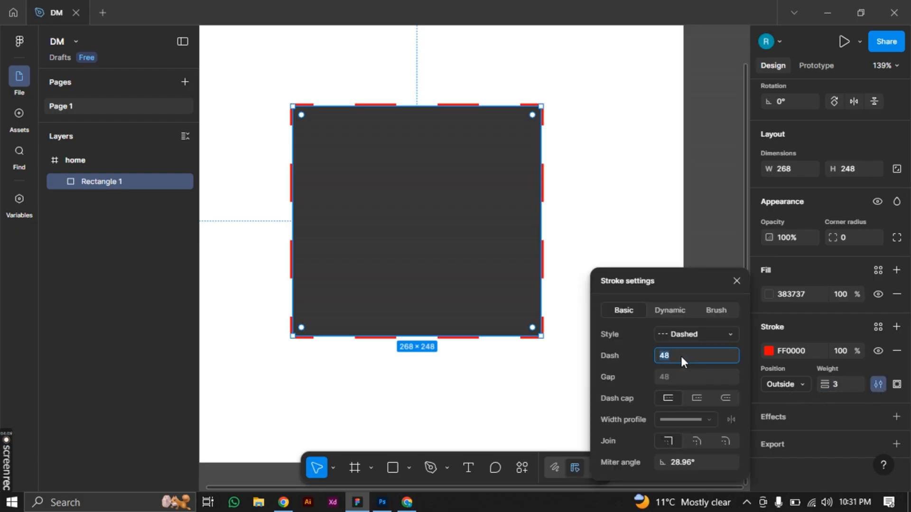
click(675, 377)
key(Return)
Set the stroke's dash length to 10 after trying a length of 1
scroll(321, 126, up, 6)
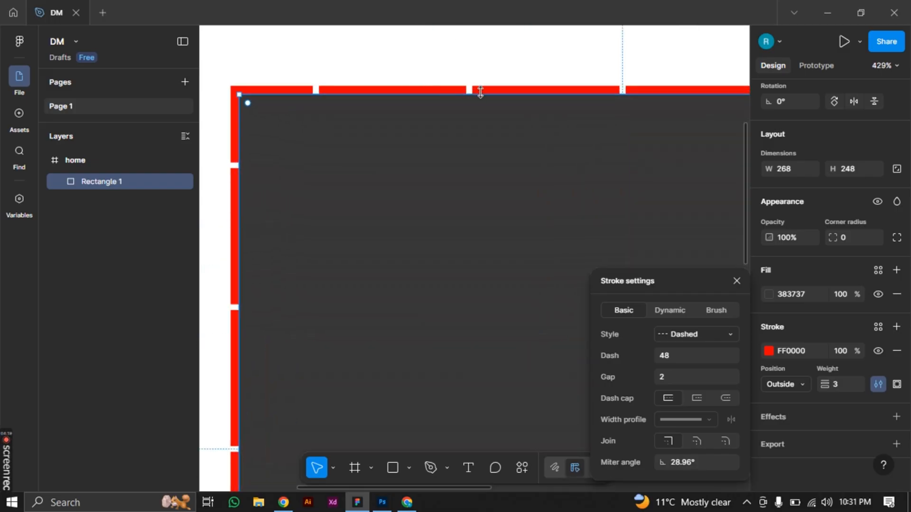
click(664, 359)
key(Return)
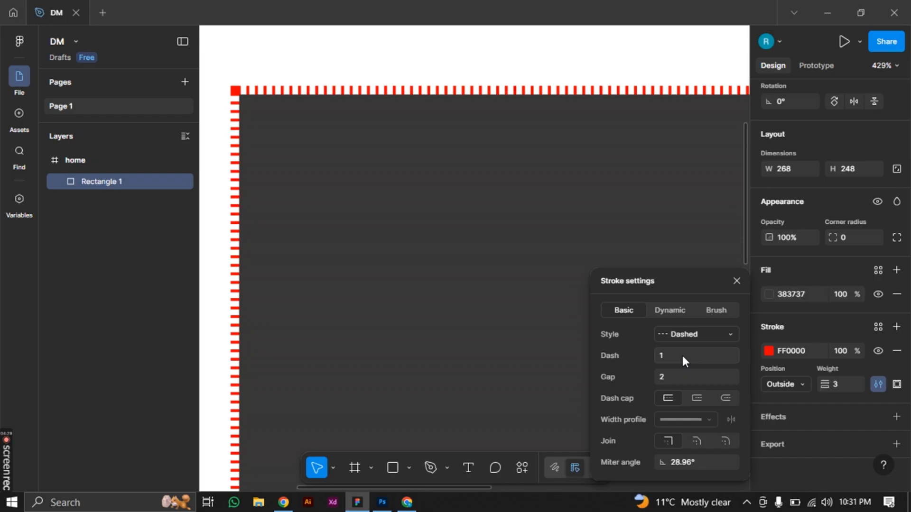
click(682, 356)
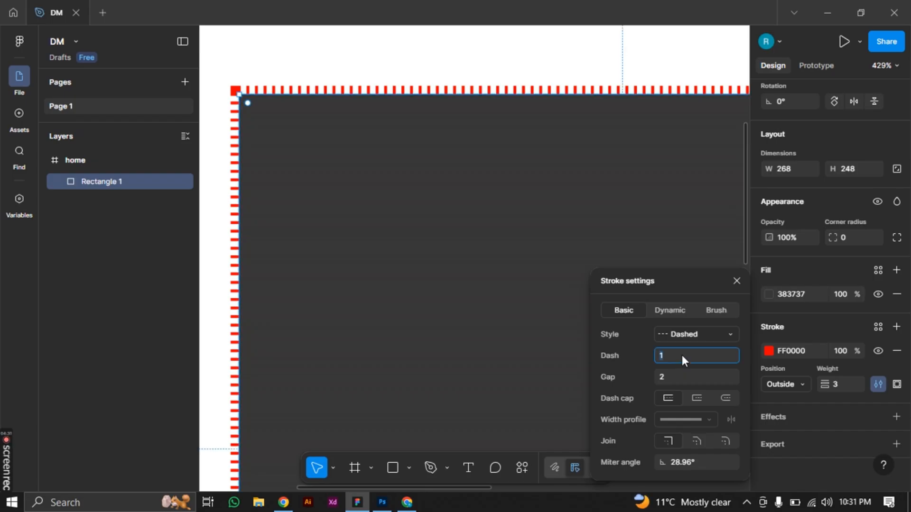
text(10)
key(Return)
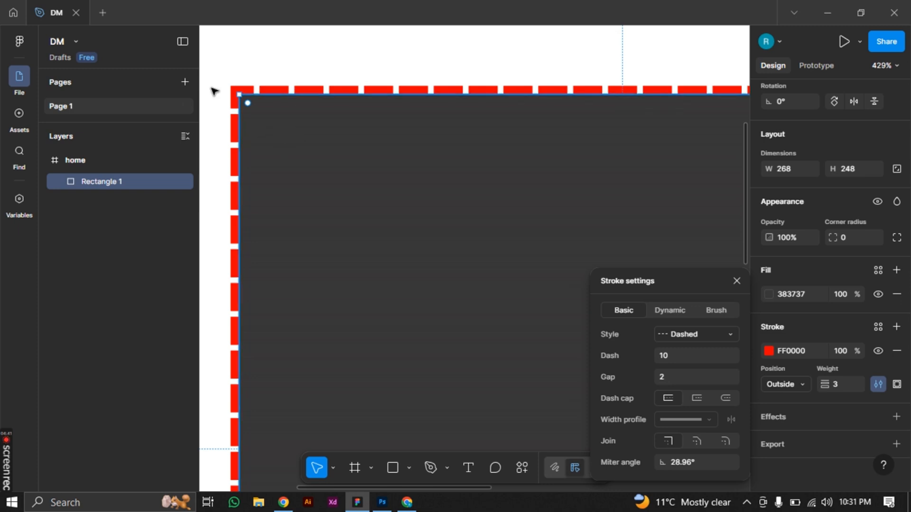
Try the round and square dash caps on the dashed stroke and return to no cap
click(724, 399)
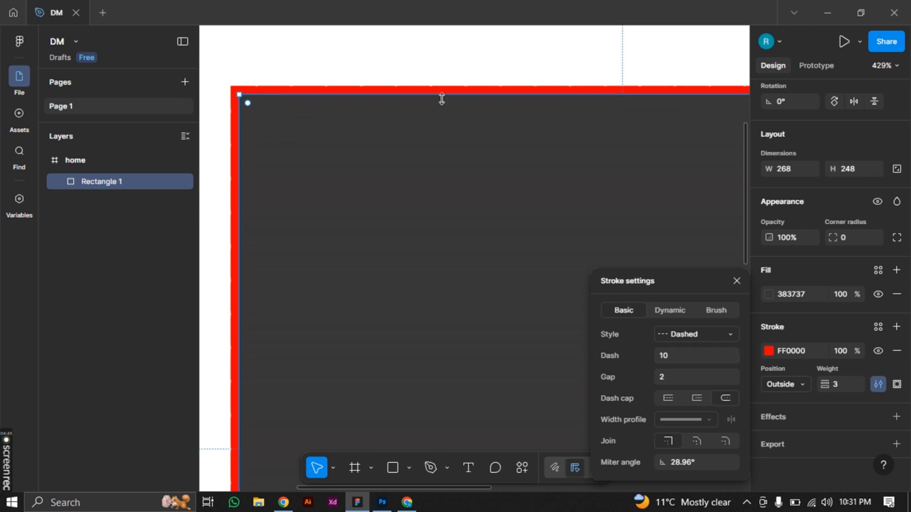
click(693, 398)
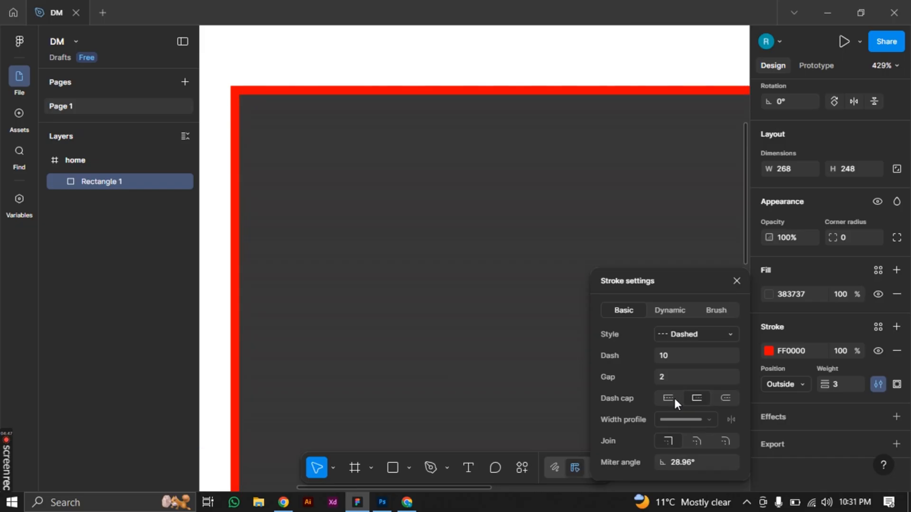
click(668, 397)
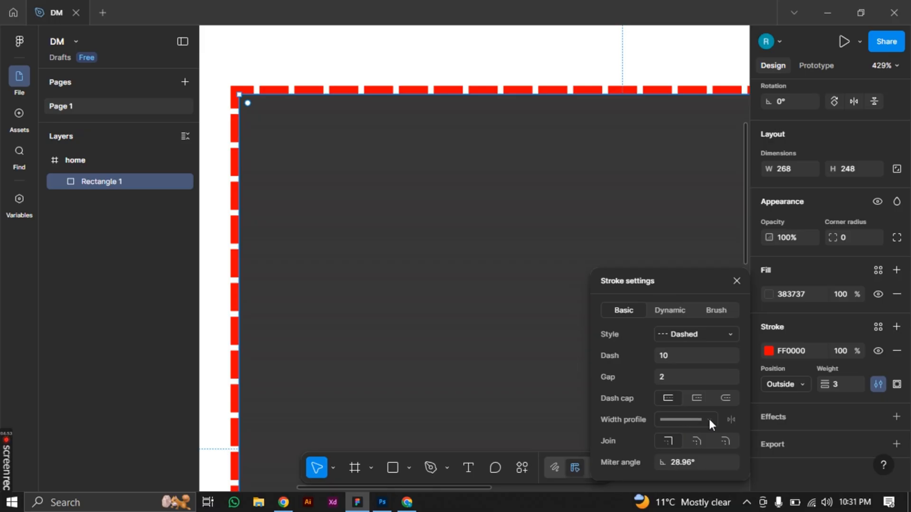
Try a bevel join on the dashed stroke's corners and set the join to round
click(698, 444)
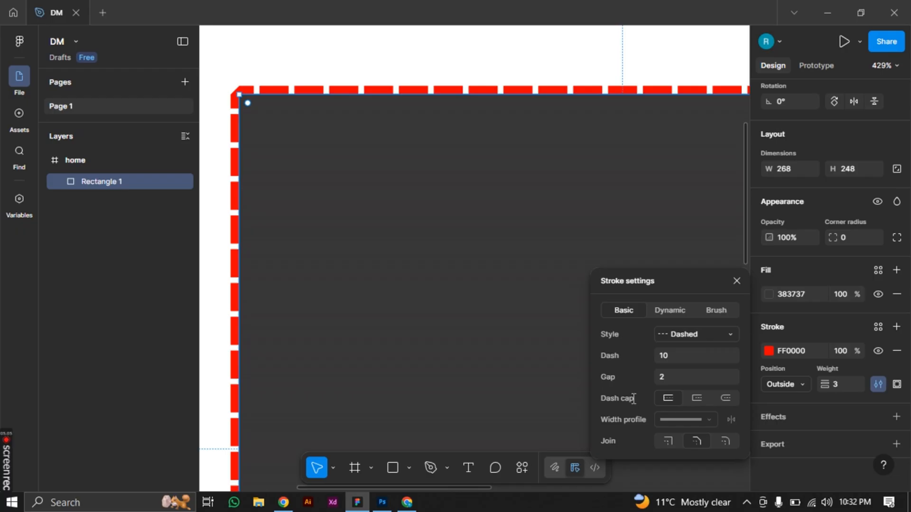
drag(634, 398, 601, 402)
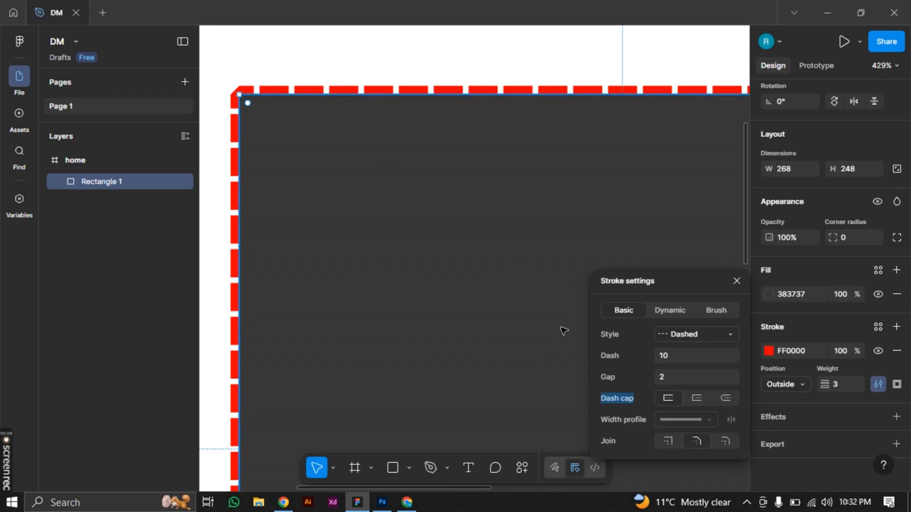
click(697, 440)
click(725, 439)
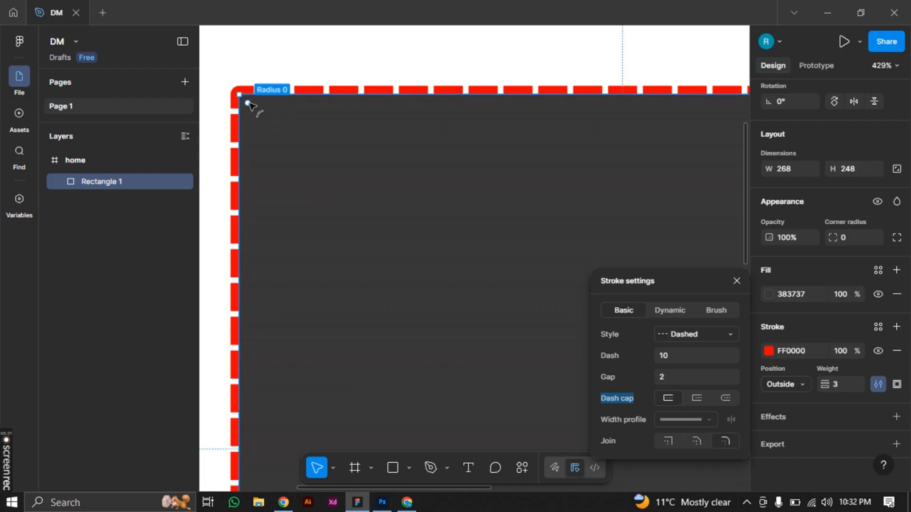
mouse_move(248, 103)
mouse_down()
mouse_move(315, 191)
mouse_move(401, 269)
mouse_move(335, 214)
mouse_move(298, 152)
mouse_move(307, 161)
mouse_move(266, 141)
mouse_move(227, 84)
mouse_up()
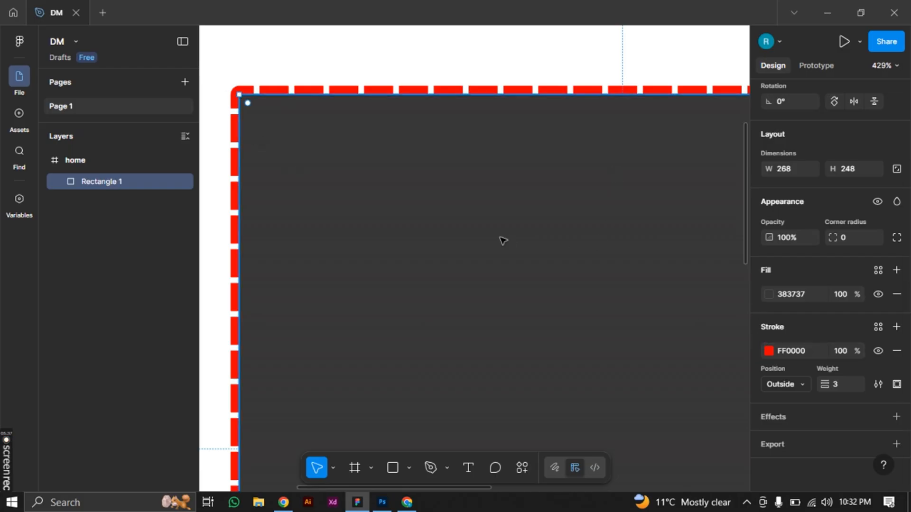
Lighten the rectangle's fill to the grey 919090
scroll(503, 240, down, 4)
scroll(502, 241, down, 5)
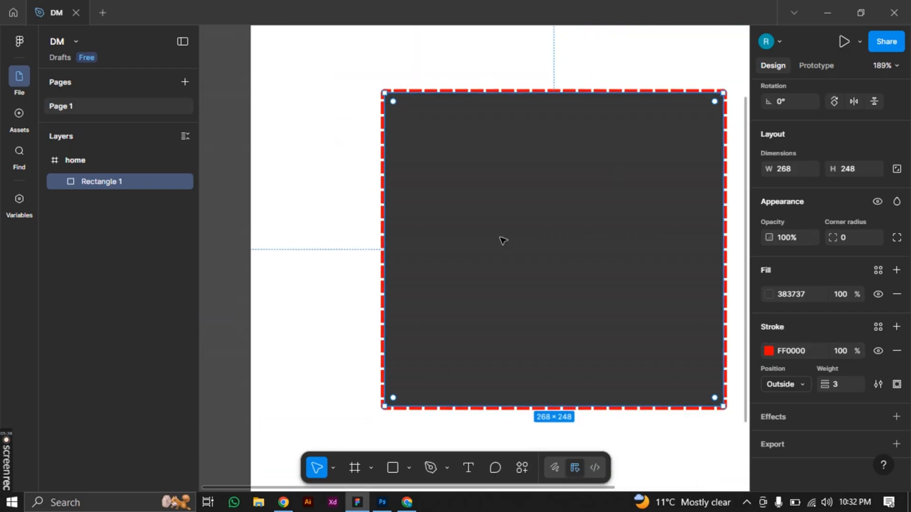
scroll(501, 239, down, 1)
drag(542, 243, 419, 232)
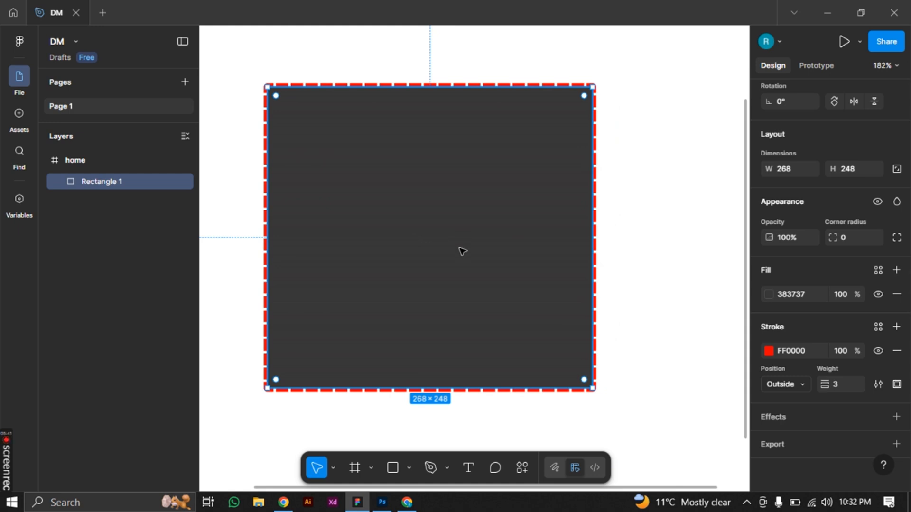
click(769, 294)
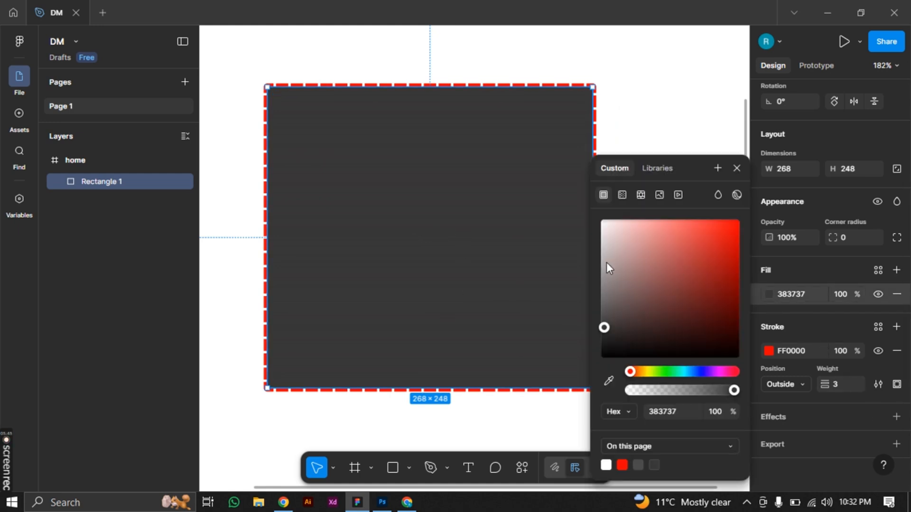
drag(606, 263, 602, 290)
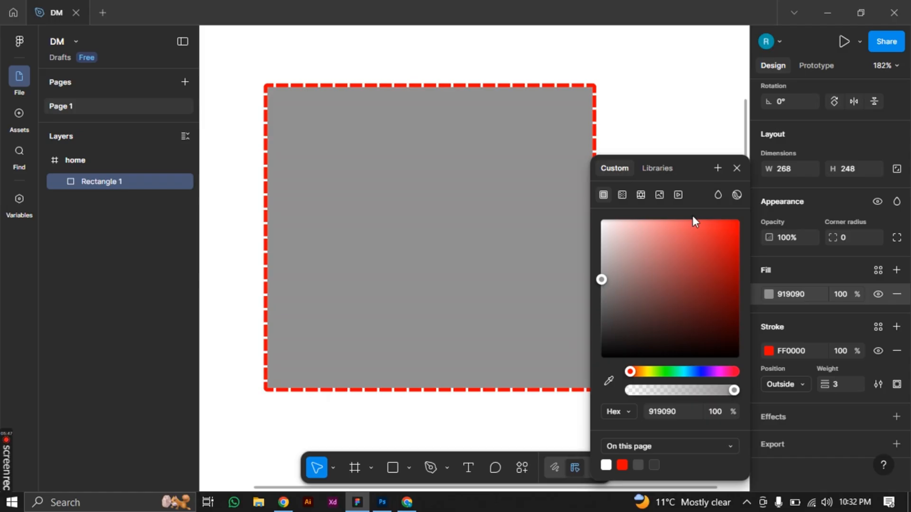
click(733, 171)
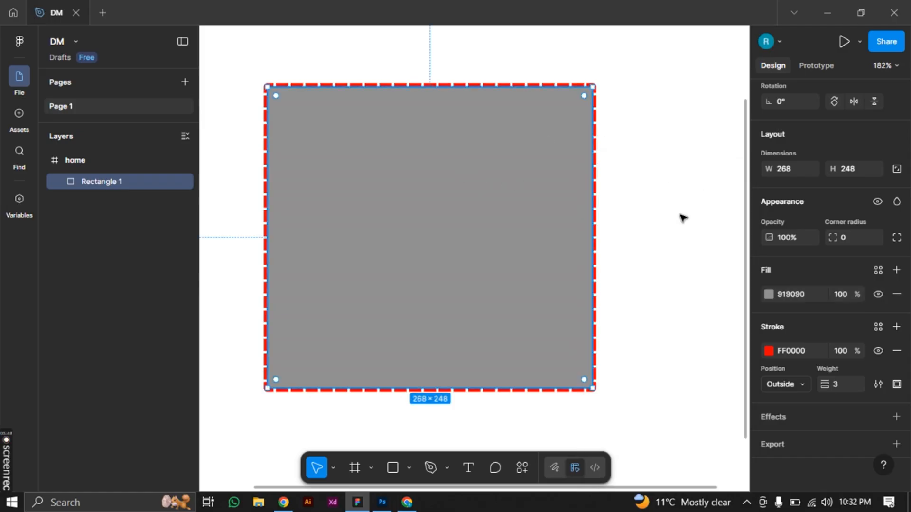
Change the rectangle's stroke style from dashed to Solid
click(875, 385)
click(700, 356)
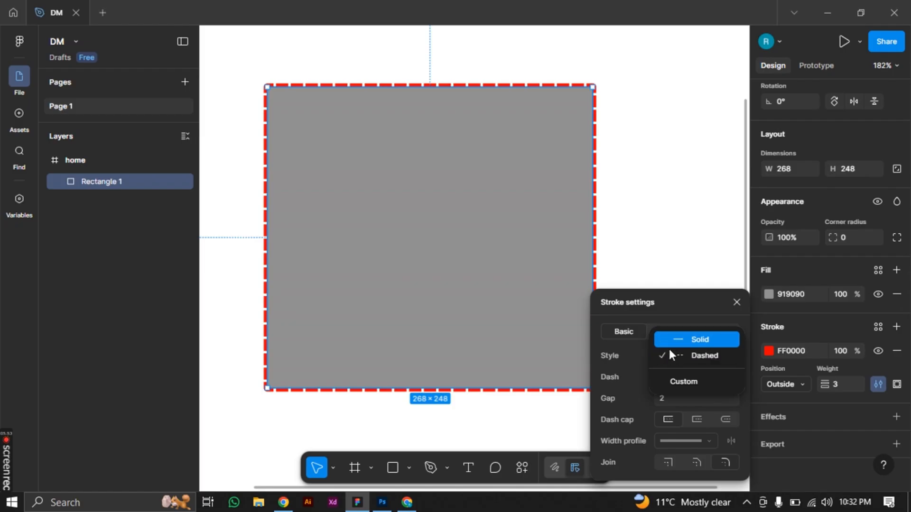
click(670, 340)
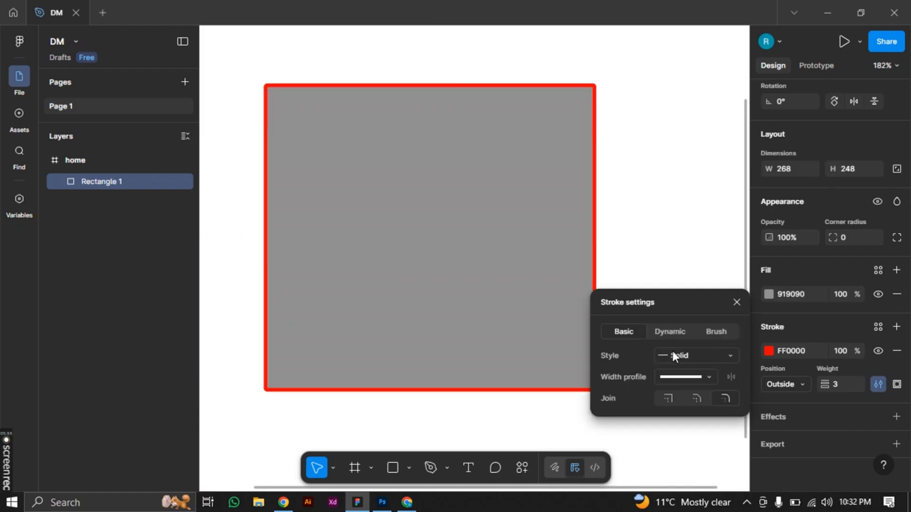
Try tapered width profiles on the rectangle's solid stroke, starting with the sharply pointed one
click(710, 377)
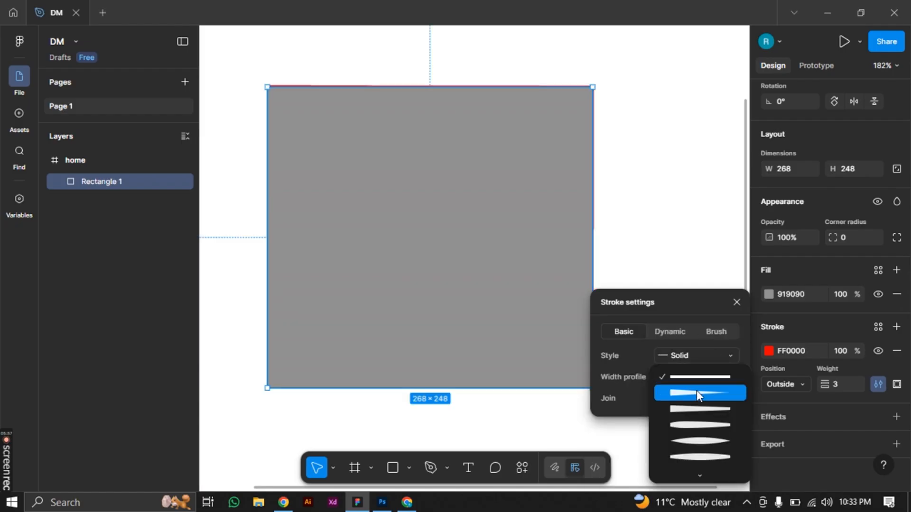
click(696, 391)
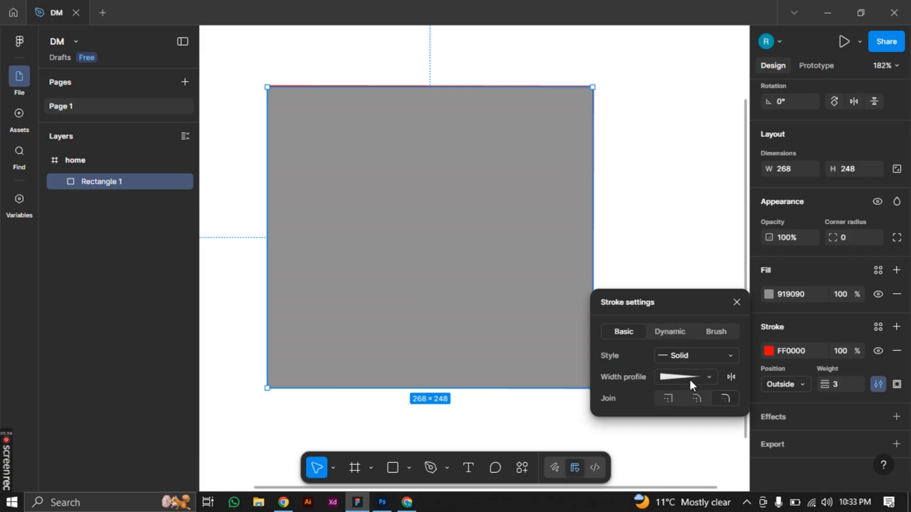
click(690, 380)
click(689, 409)
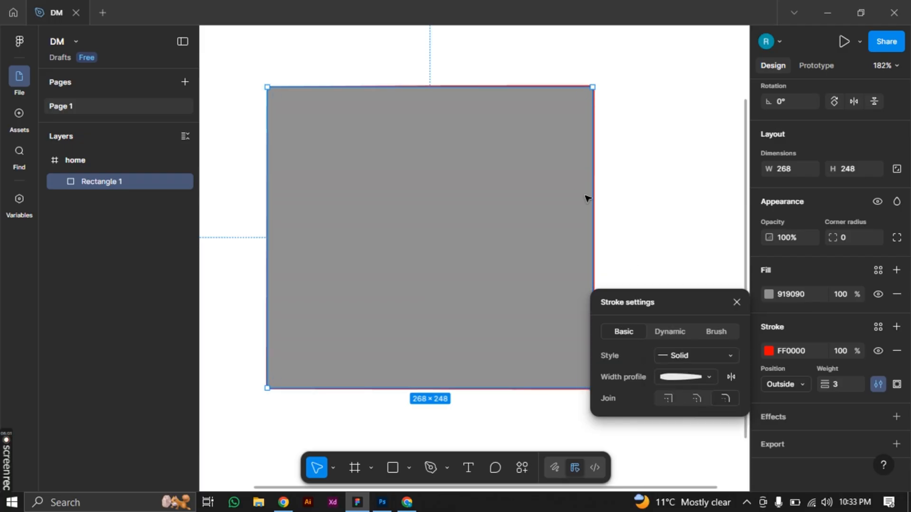
Examine how the stroke's thickness varies along the rectangle's edges and corners at close range
scroll(445, 116, up, 3)
scroll(437, 102, up, 3)
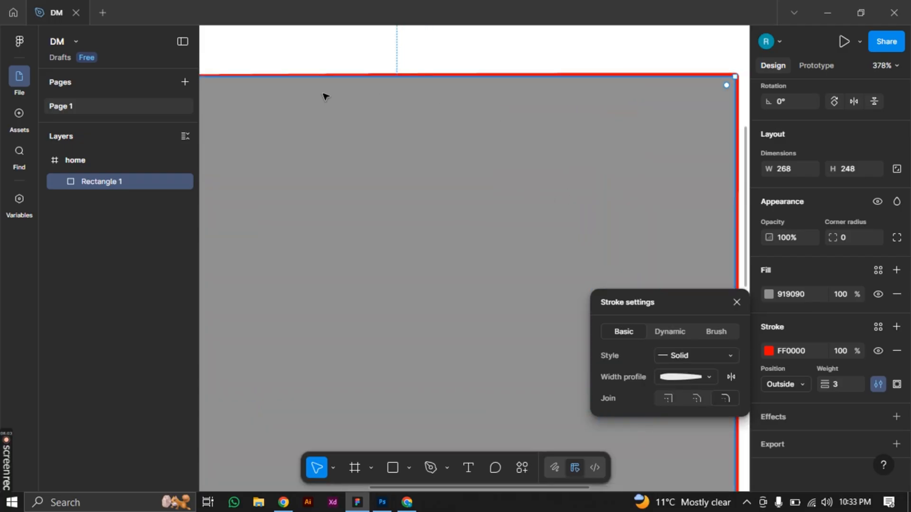
drag(319, 196, 548, 224)
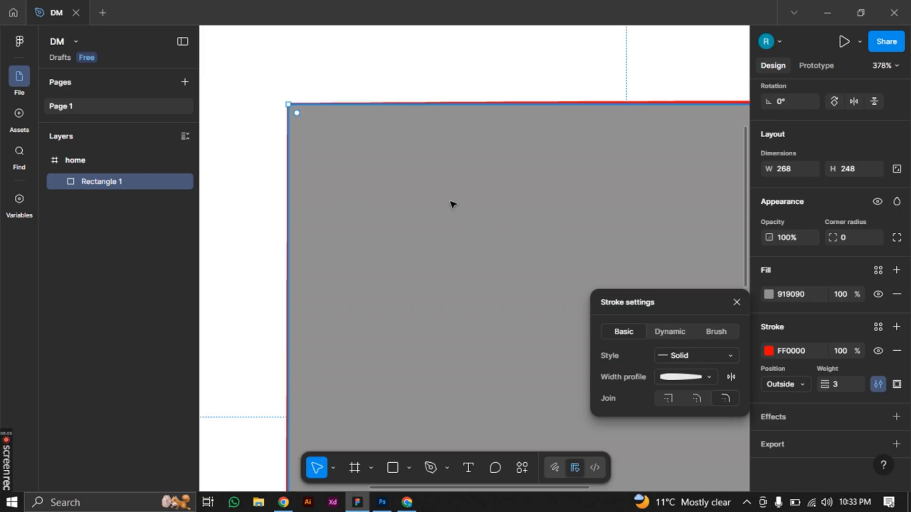
click(383, 156)
key(Escape)
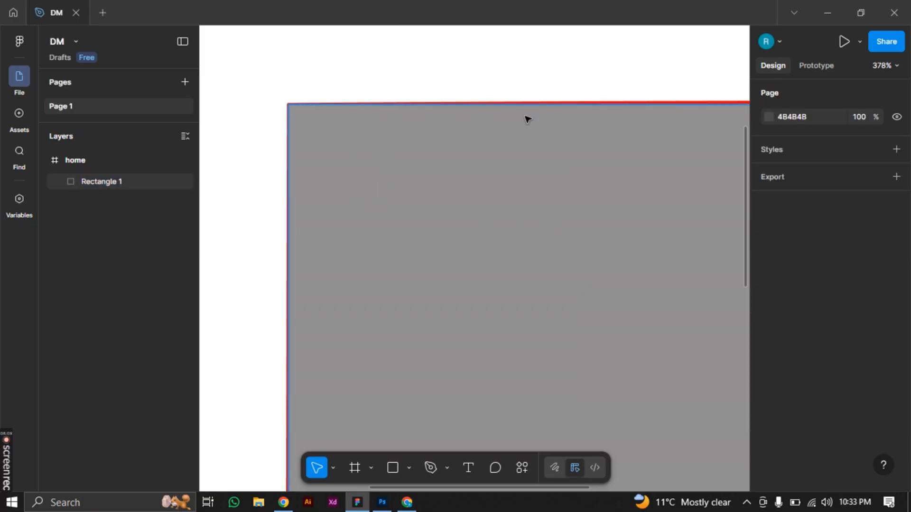
drag(656, 187, 213, 204)
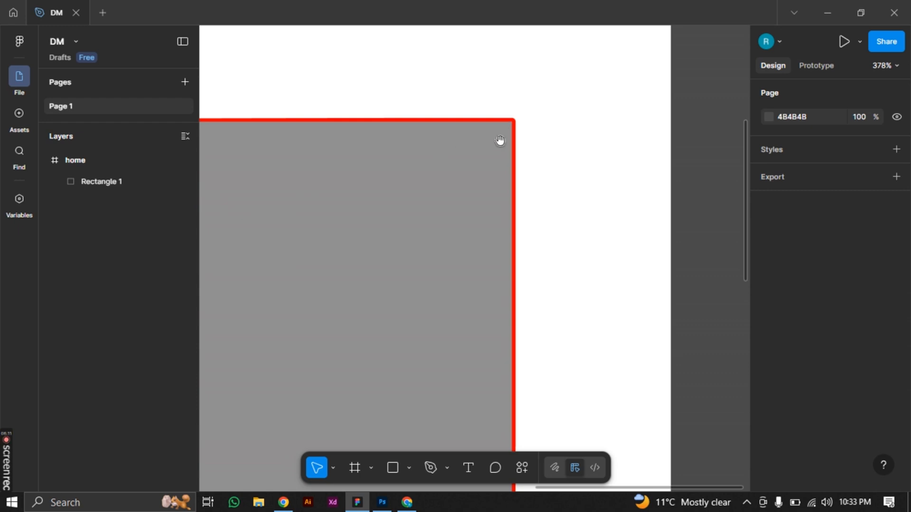
drag(520, 140, 531, 156)
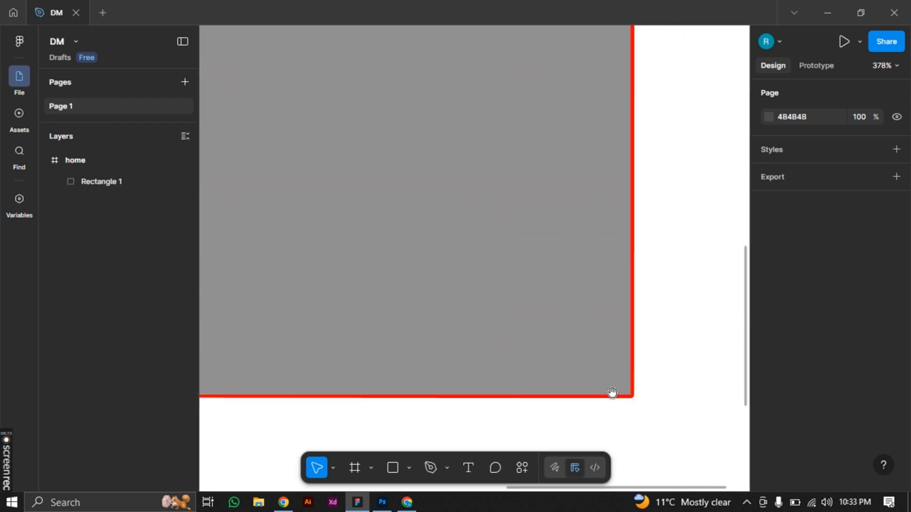
drag(403, 352, 685, 329)
drag(349, 178, 343, 406)
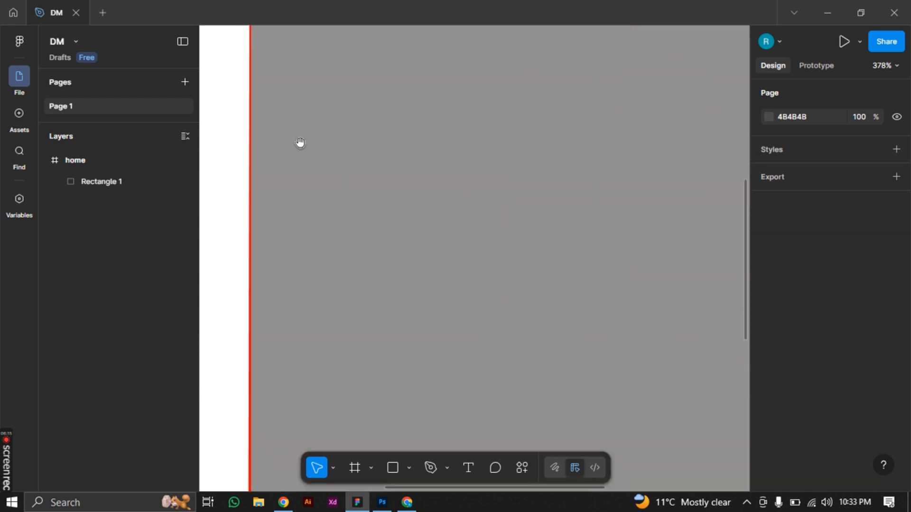
drag(299, 146, 313, 346)
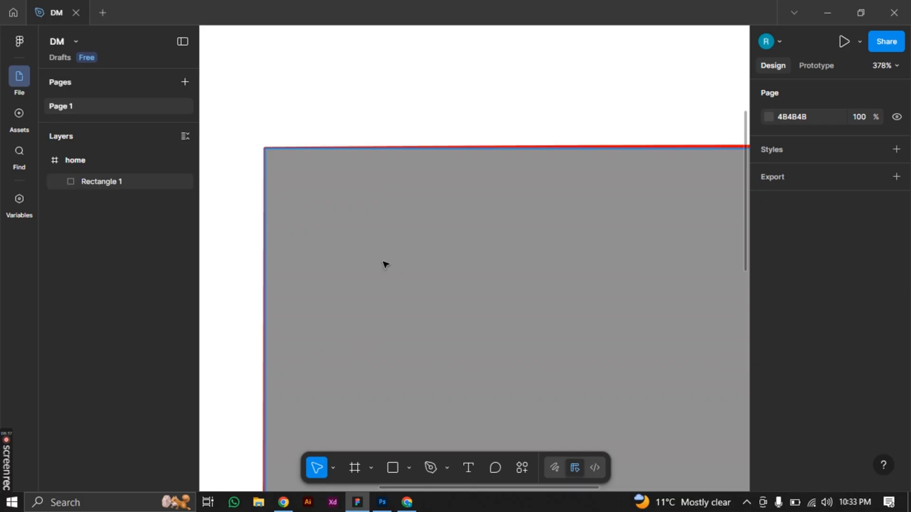
scroll(384, 264, down, 3)
drag(505, 303, 454, 216)
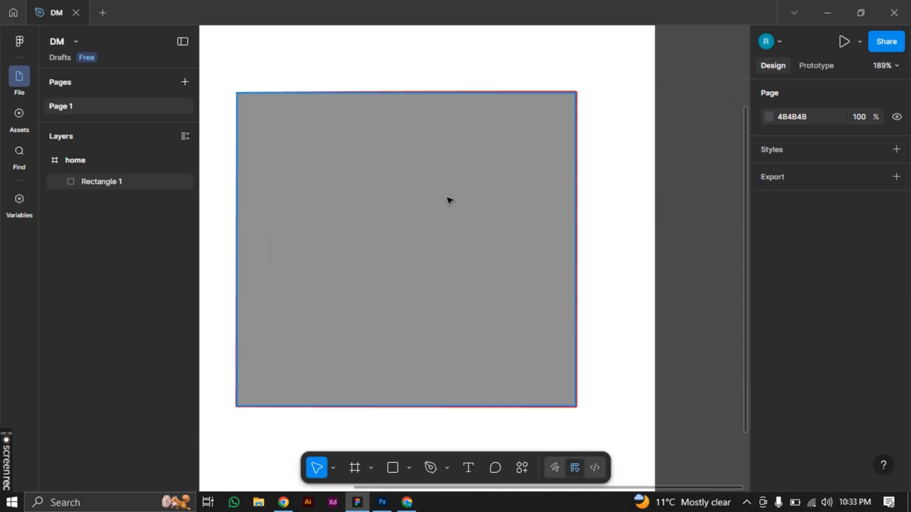
Reset the rectangle's stroke width profile to uniform and set its corner join to miter
click(502, 199)
scroll(783, 452, down, 3)
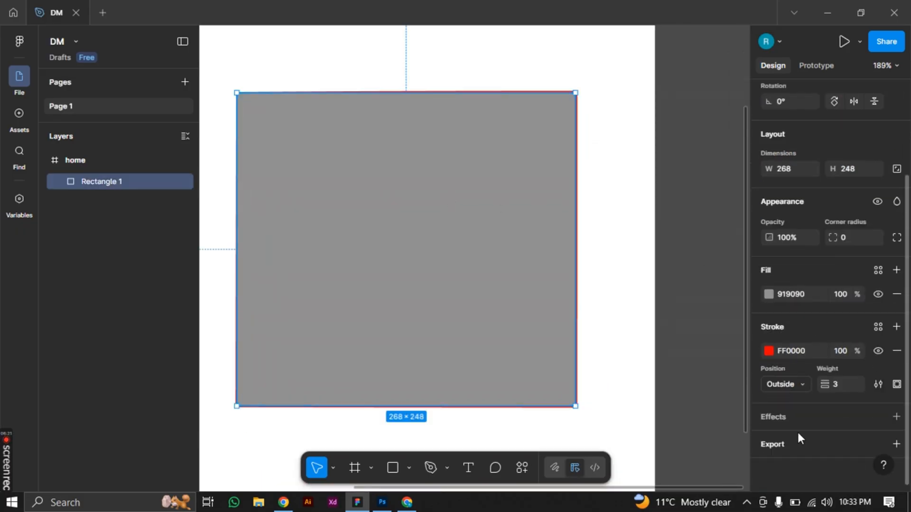
click(877, 383)
click(694, 441)
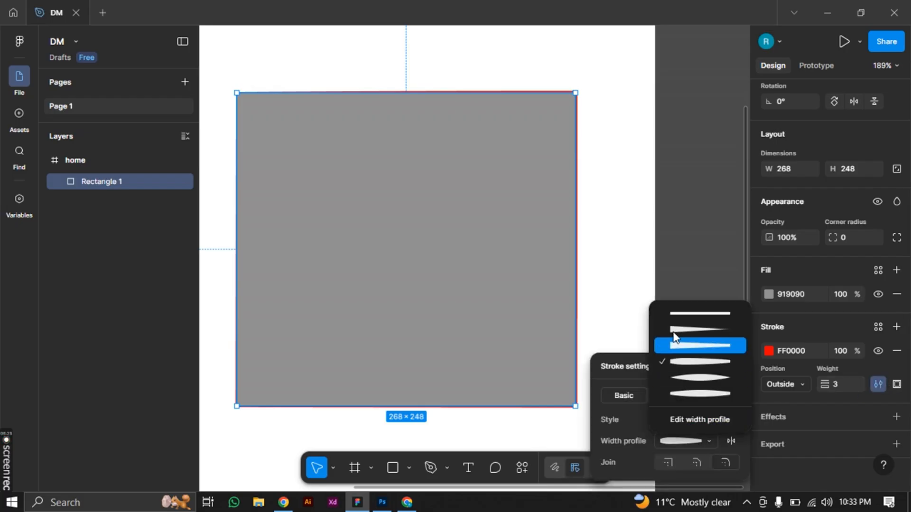
click(679, 314)
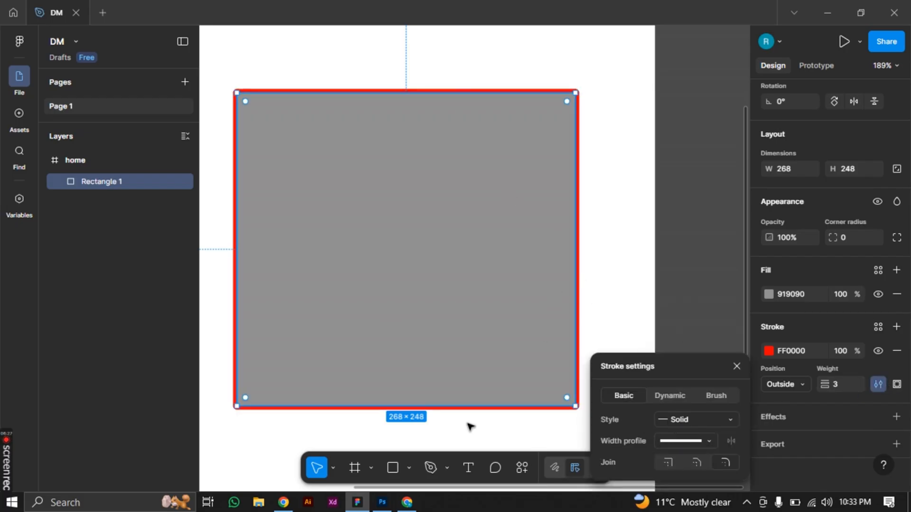
click(671, 459)
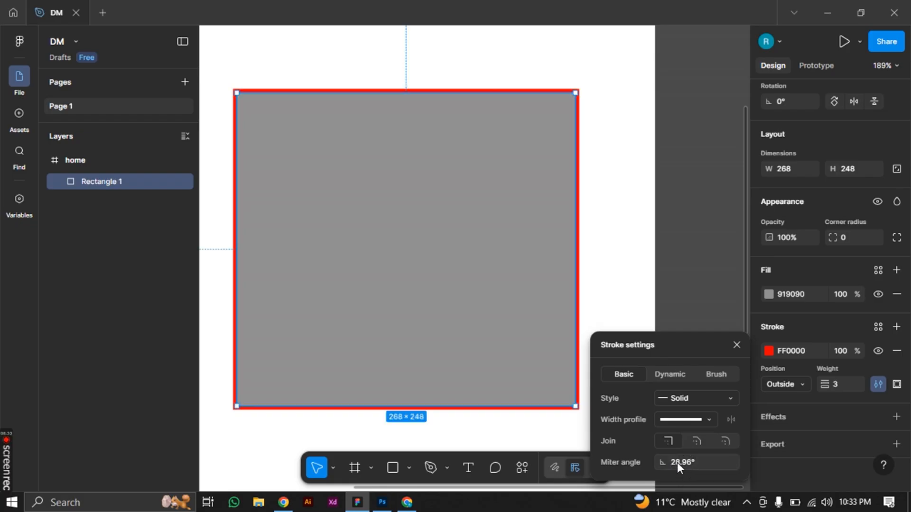
Try the Dynamic stroke type on the rectangle, followed by the Brush type with the Heist brush
click(672, 376)
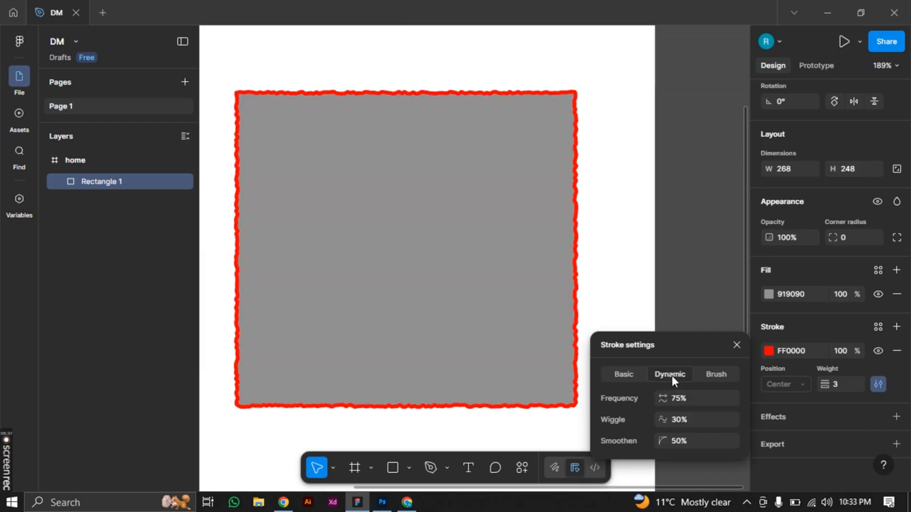
click(720, 373)
click(688, 405)
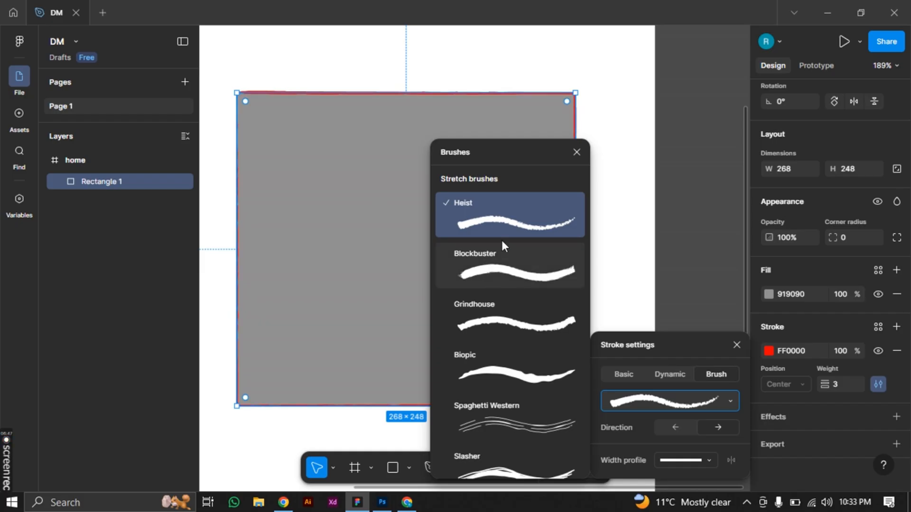
click(576, 152)
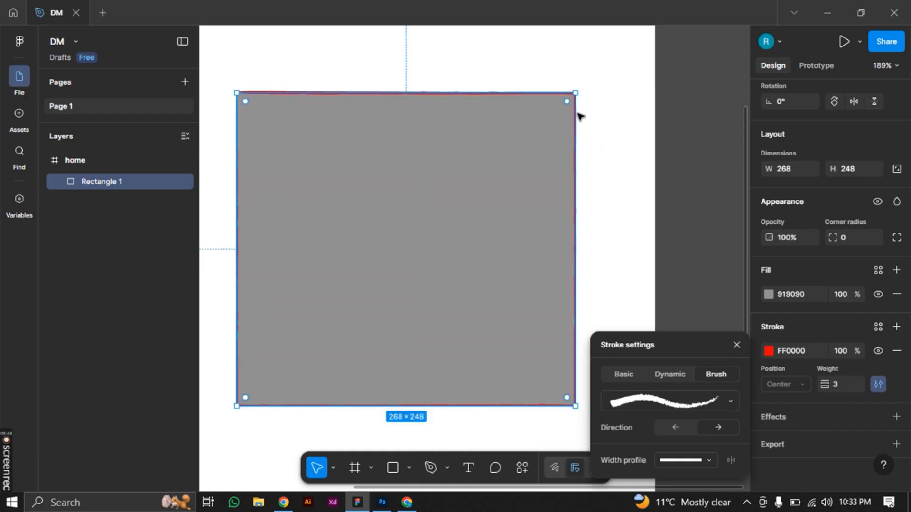
click(607, 141)
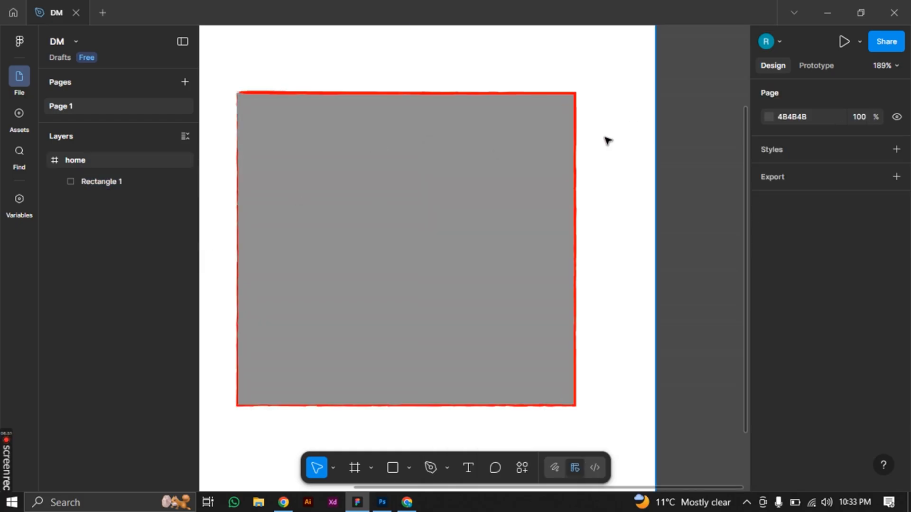
Undo the brush stroke and switch the rectangle's stroke back to the Basic type
key(ctrl+z)
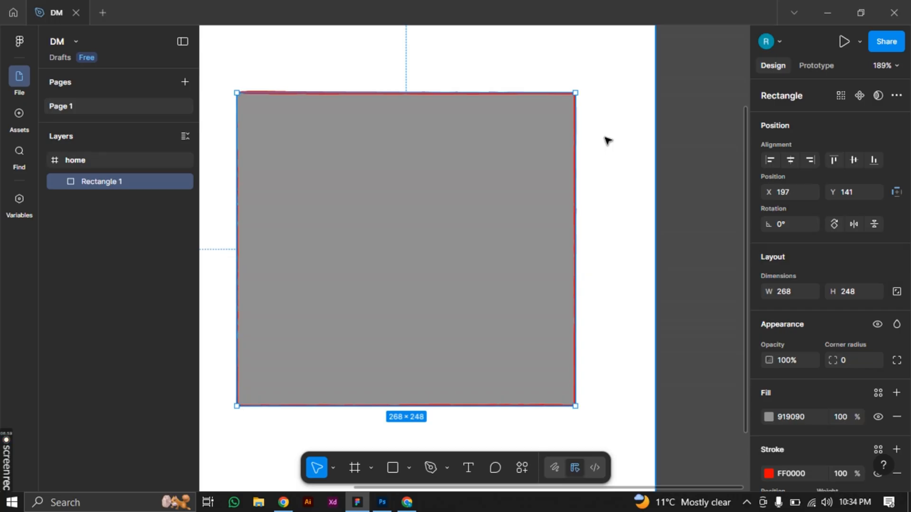
key(ctrl+z)
scroll(791, 459, down, 3)
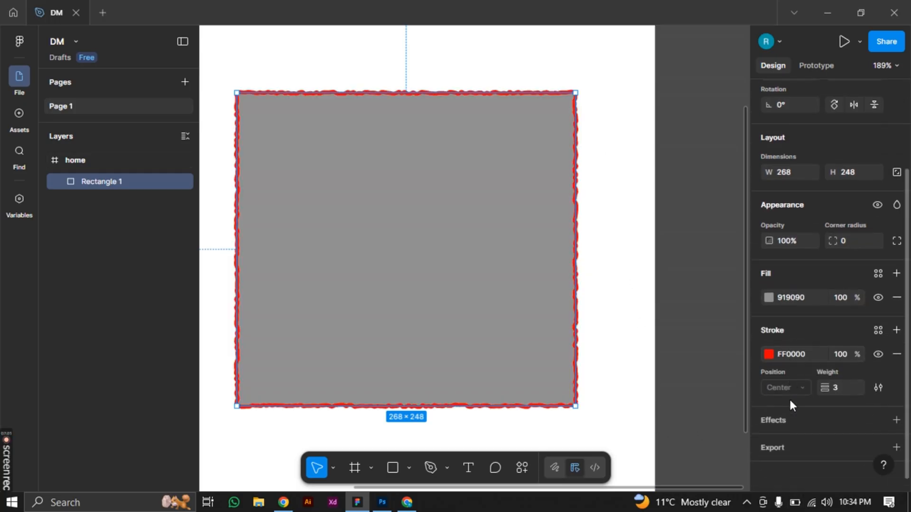
click(880, 387)
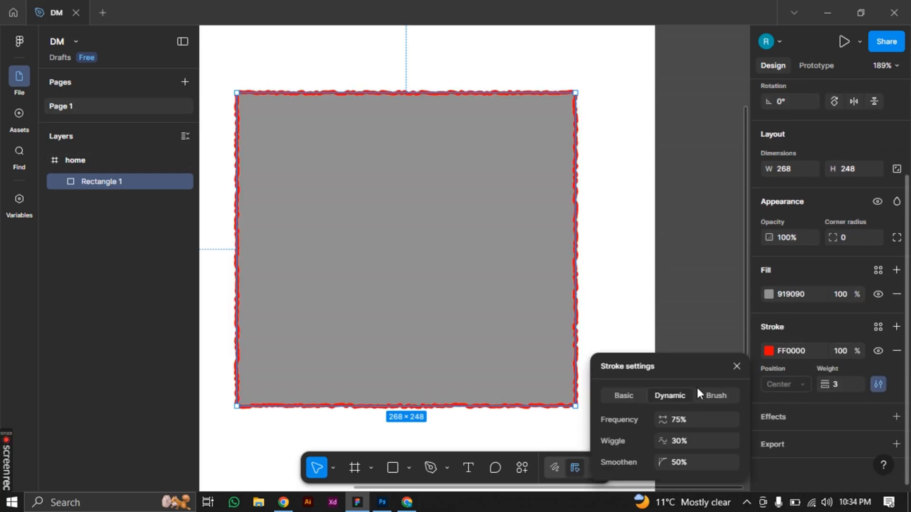
click(634, 397)
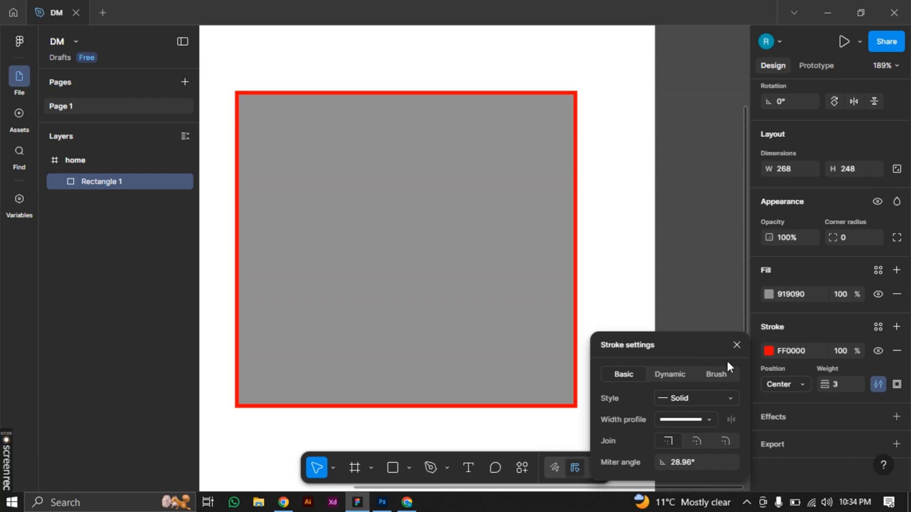
click(735, 345)
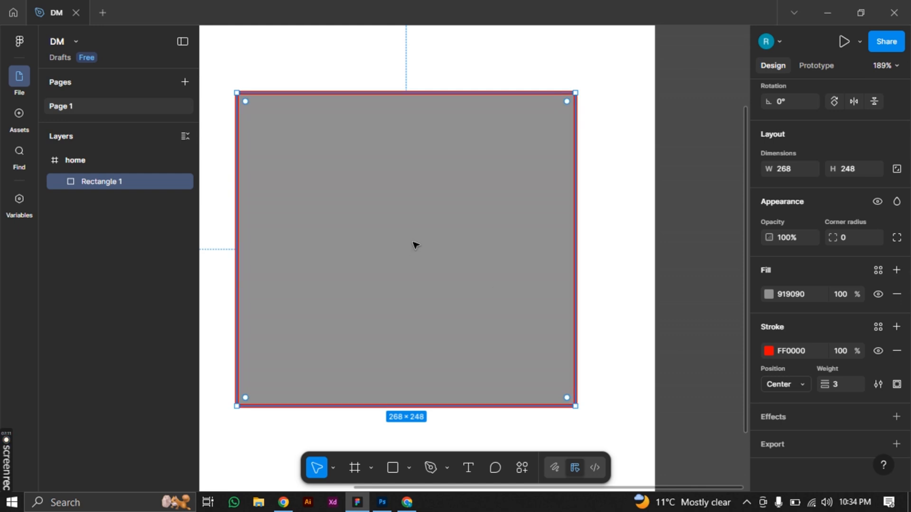
Add a second stroke to the rectangle and set the stroke weight to 12
click(896, 327)
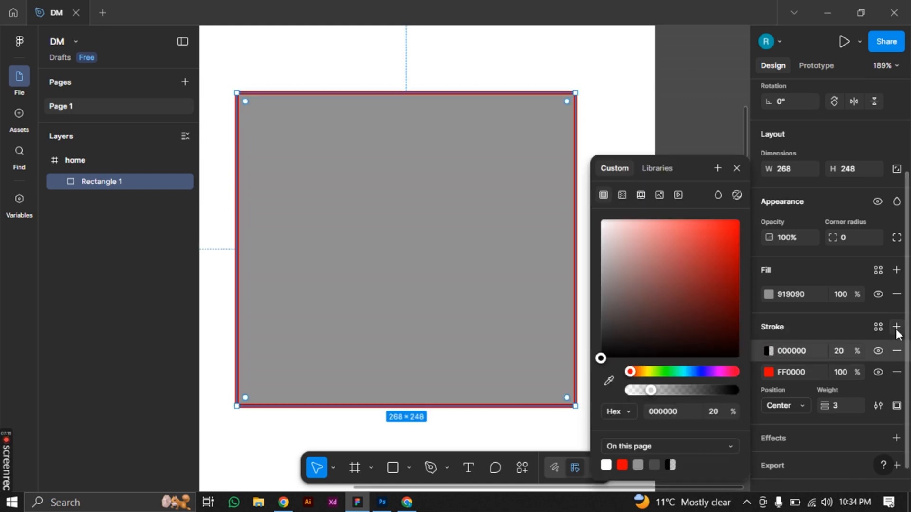
mouse_move(613, 324)
mouse_down()
mouse_move(753, 233)
mouse_move(729, 308)
mouse_move(616, 332)
mouse_move(590, 354)
mouse_move(585, 382)
mouse_up()
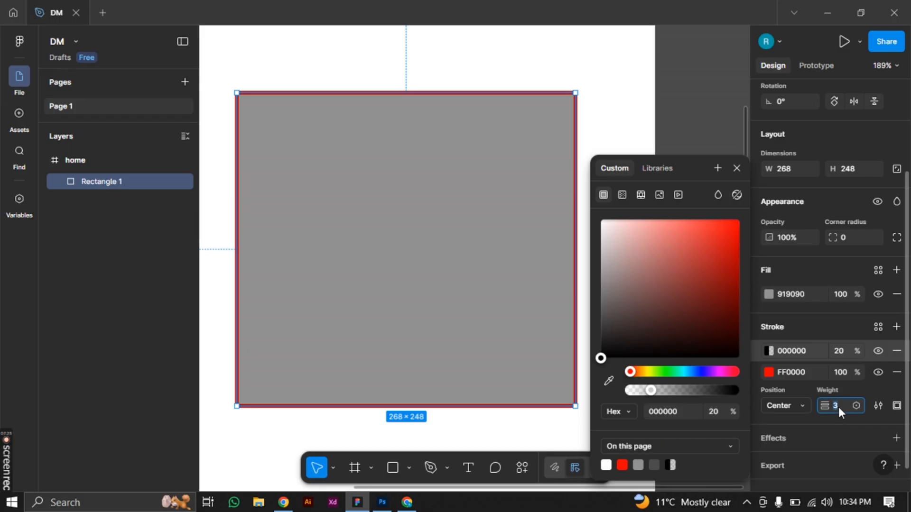
key(Return)
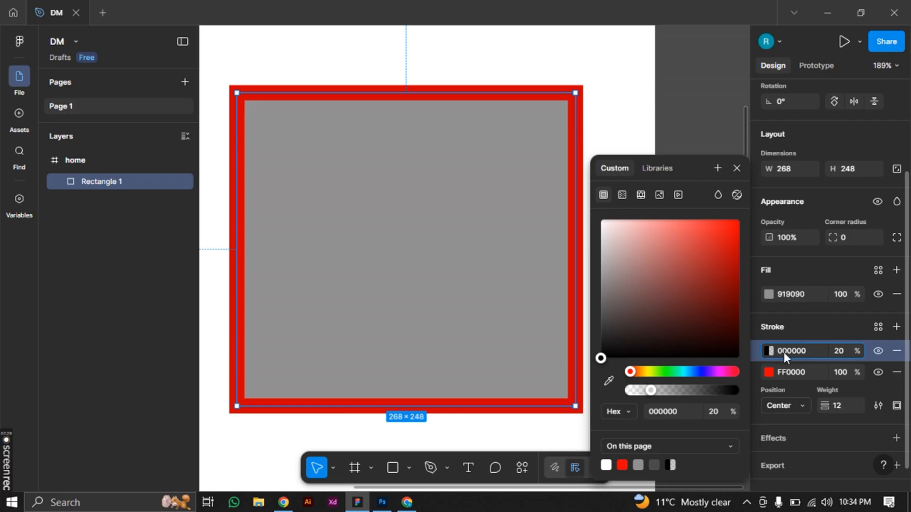
Set the opacity of the black 000000 stroke to 100%
click(798, 352)
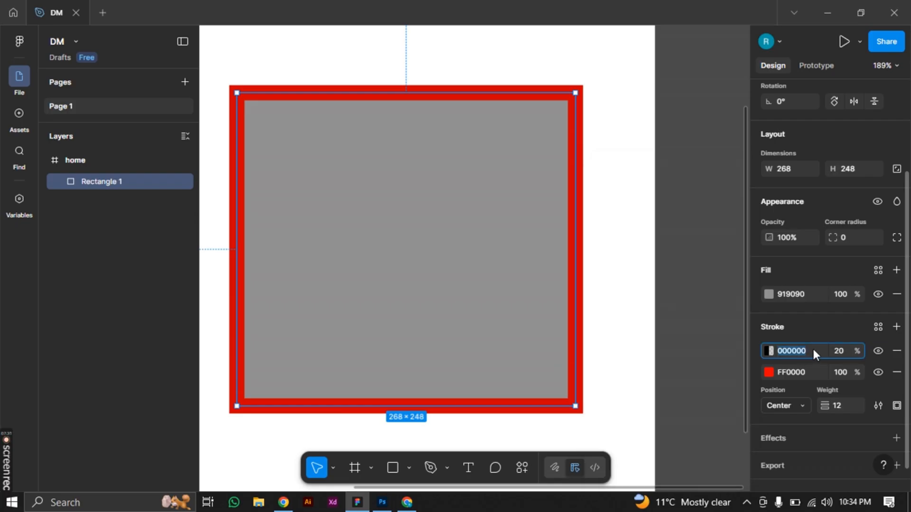
click(839, 351)
text(100)
key(Return)
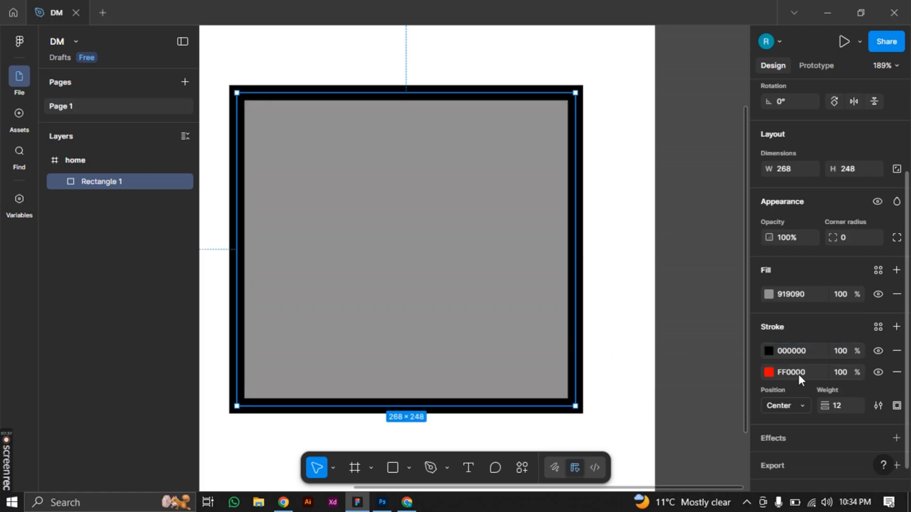
Remove the red and black strokes from the rectangle and add one new black 000000 stroke
click(900, 376)
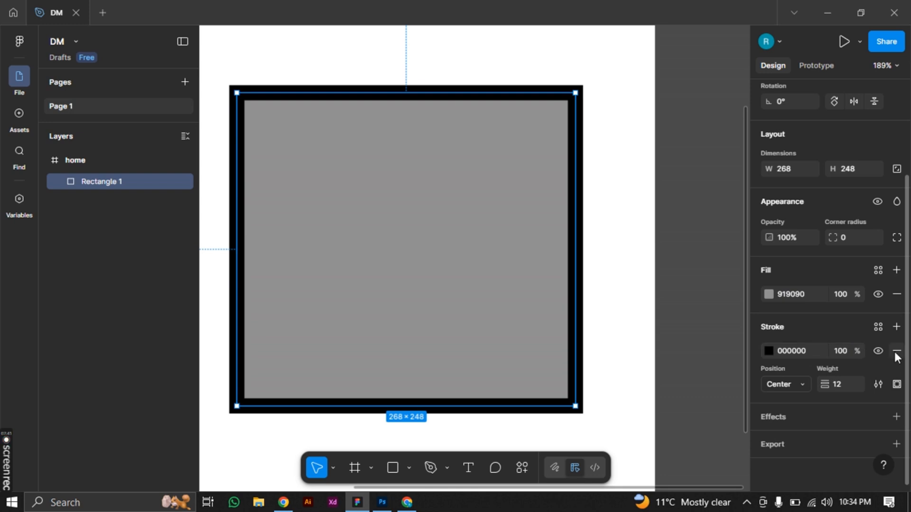
click(896, 351)
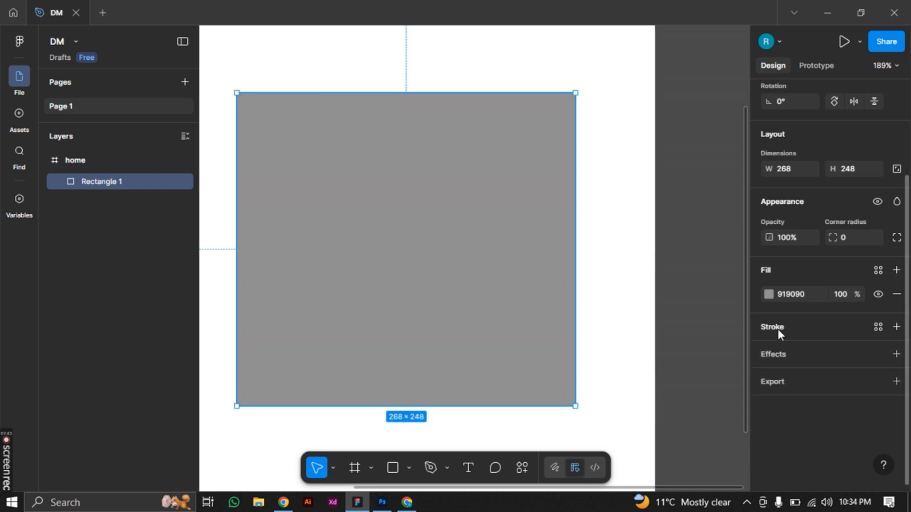
click(896, 327)
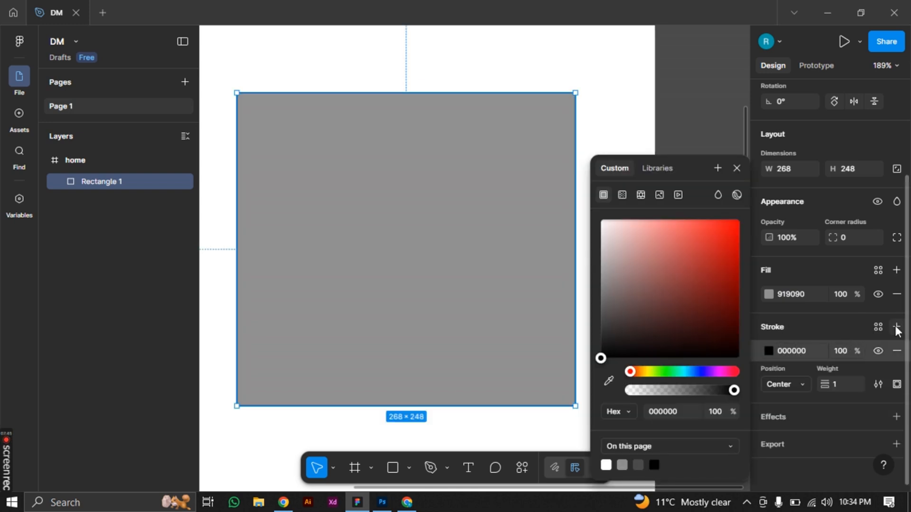
click(807, 305)
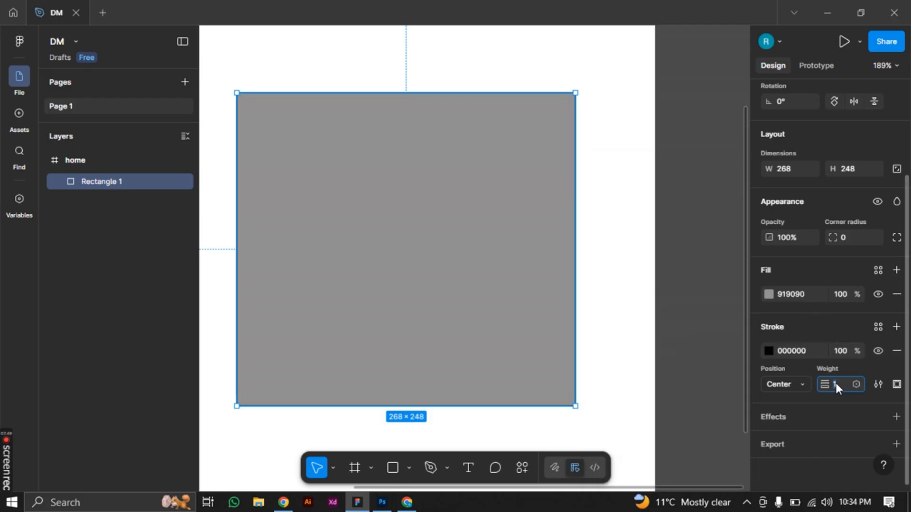
Set the rectangle's stroke weight to 3
key(Return)
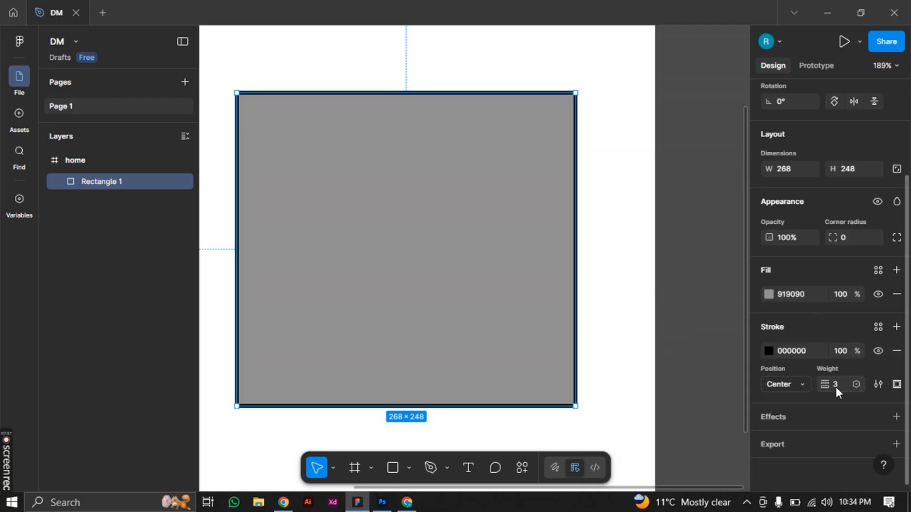
Add a default drop shadow effect to the rectangle and remove it again
click(797, 417)
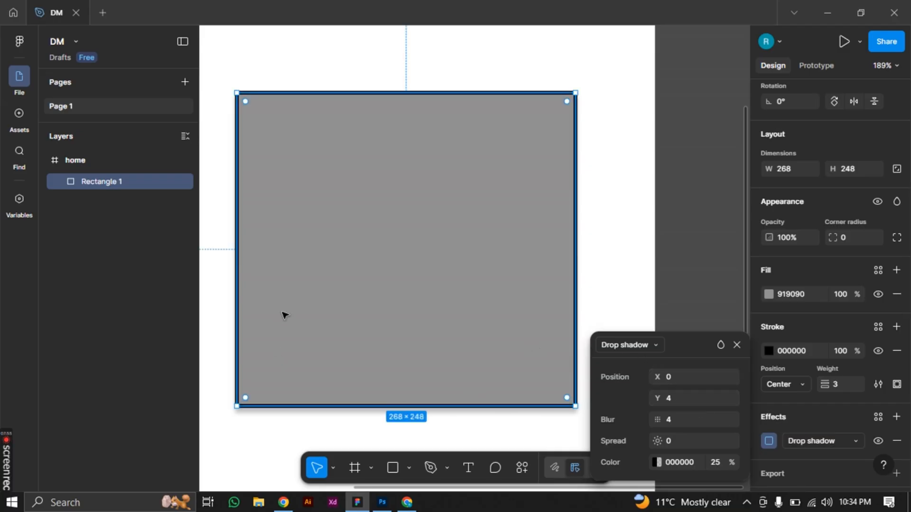
scroll(466, 386, down, 1)
scroll(493, 393, down, 1)
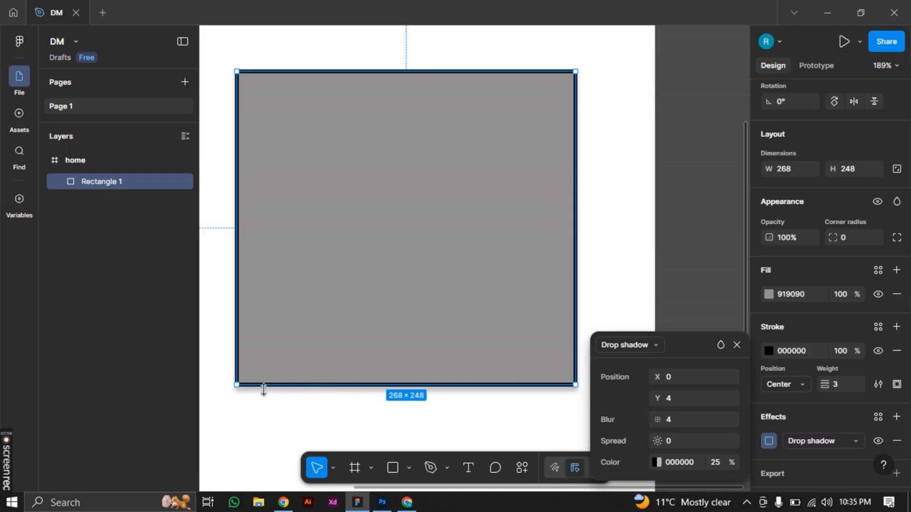
click(896, 442)
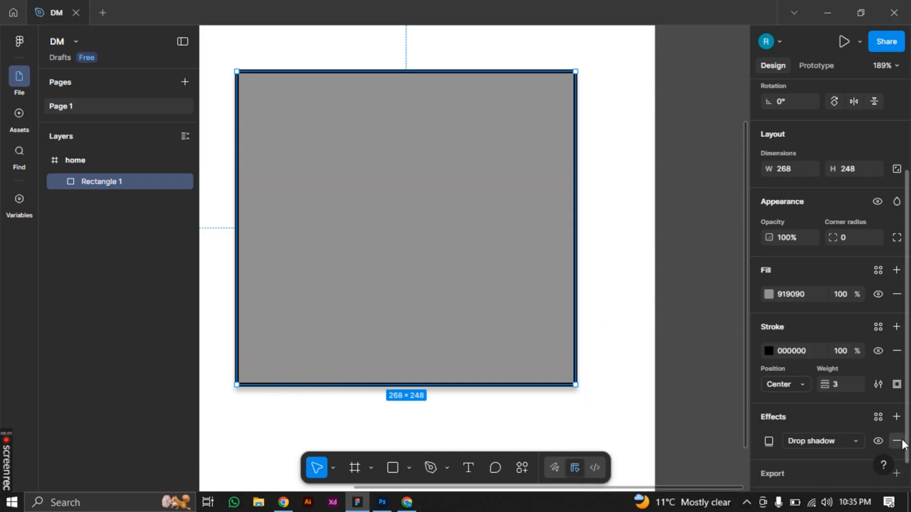
click(603, 421)
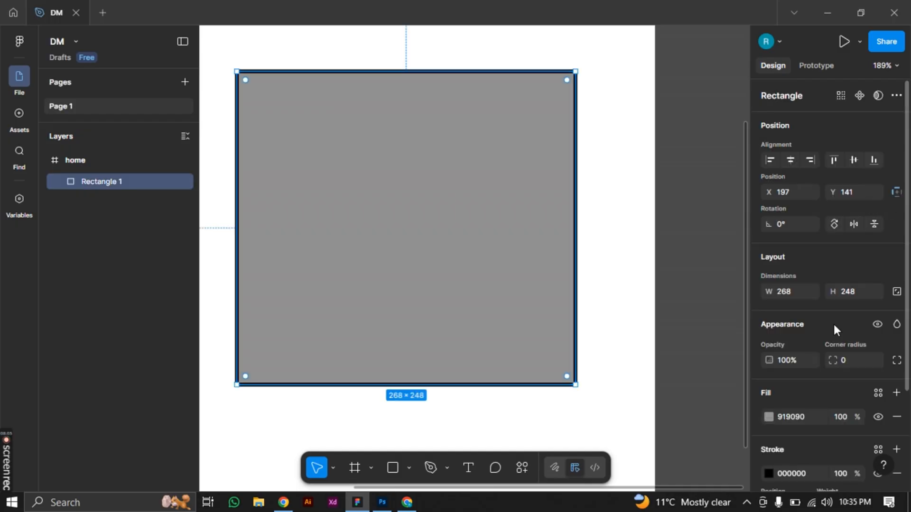
Add an effect to the rectangle, preview the Inner shadow type and keep Drop shadow
scroll(835, 377, down, 3)
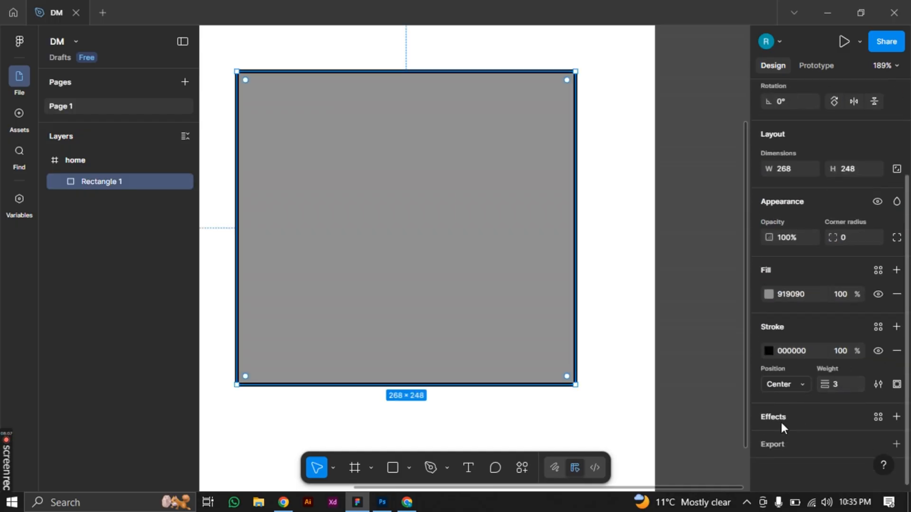
click(781, 419)
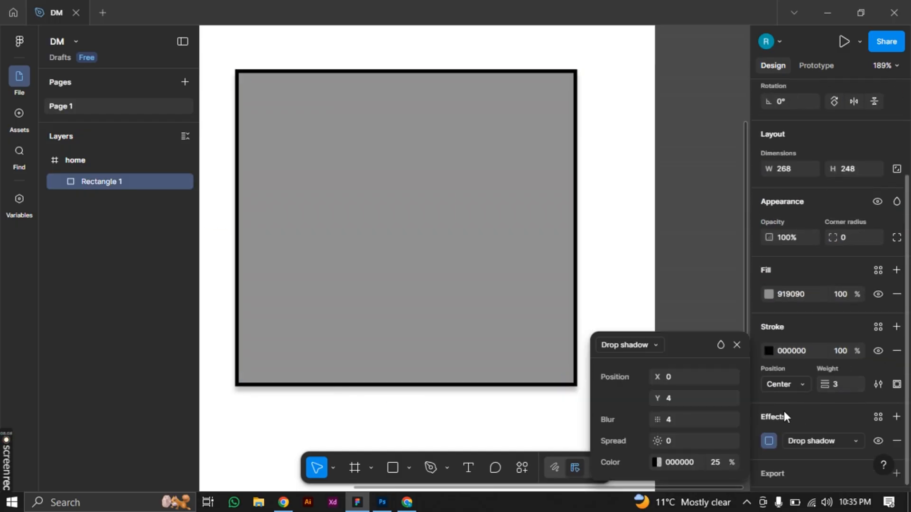
click(625, 345)
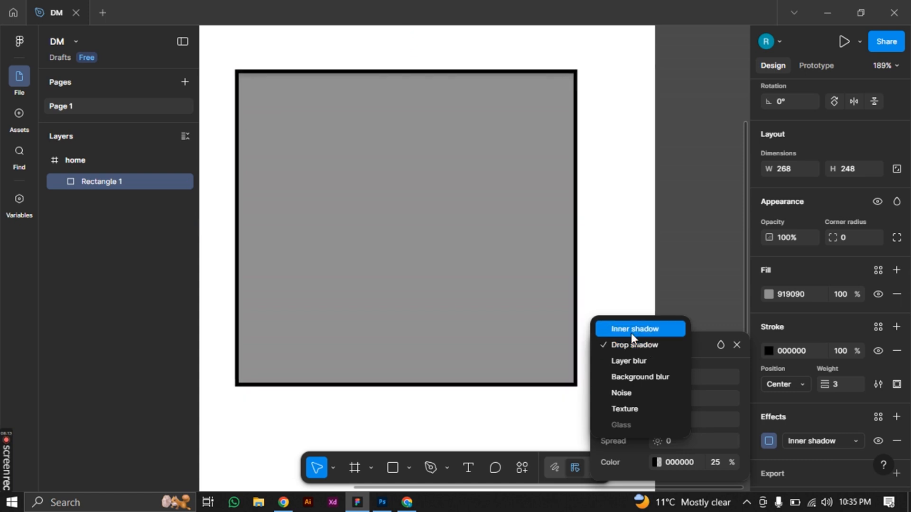
click(630, 349)
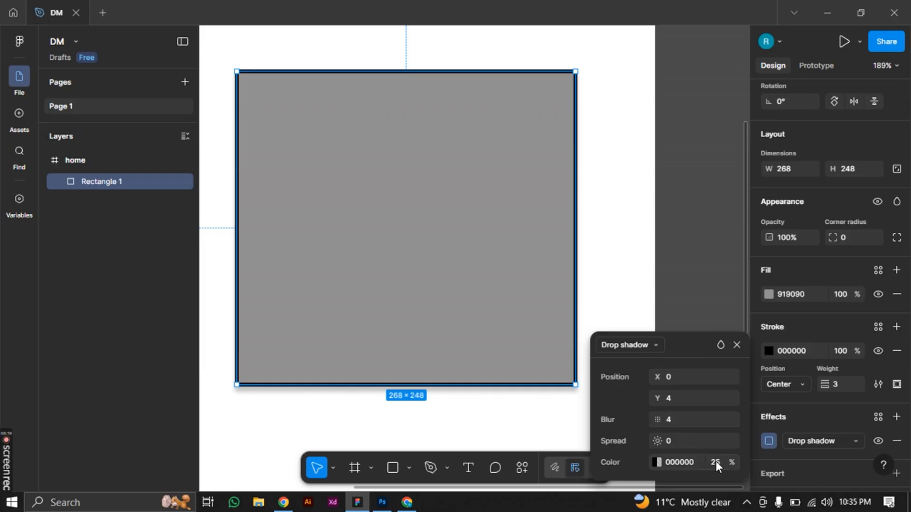
Set the opacity of the drop shadow's 000000 colour to 30%
scroll(806, 448, down, 1)
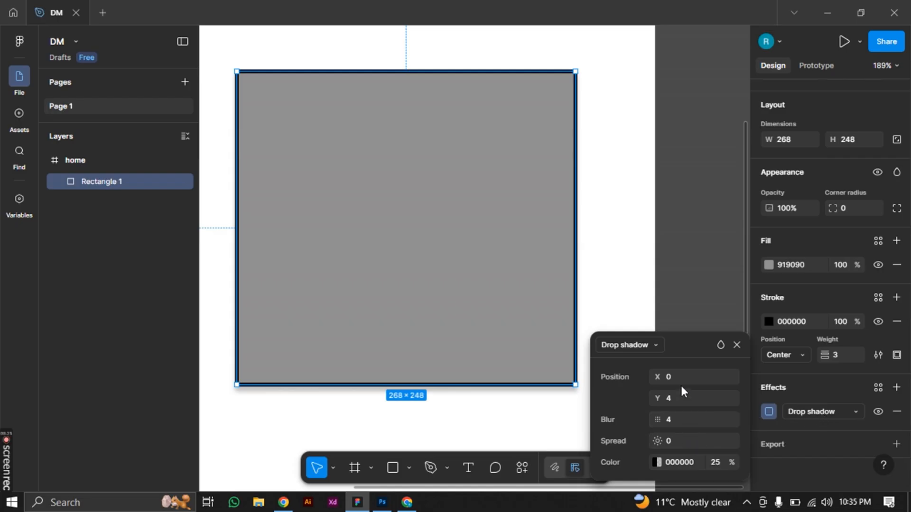
click(717, 463)
text(30)
key(Return)
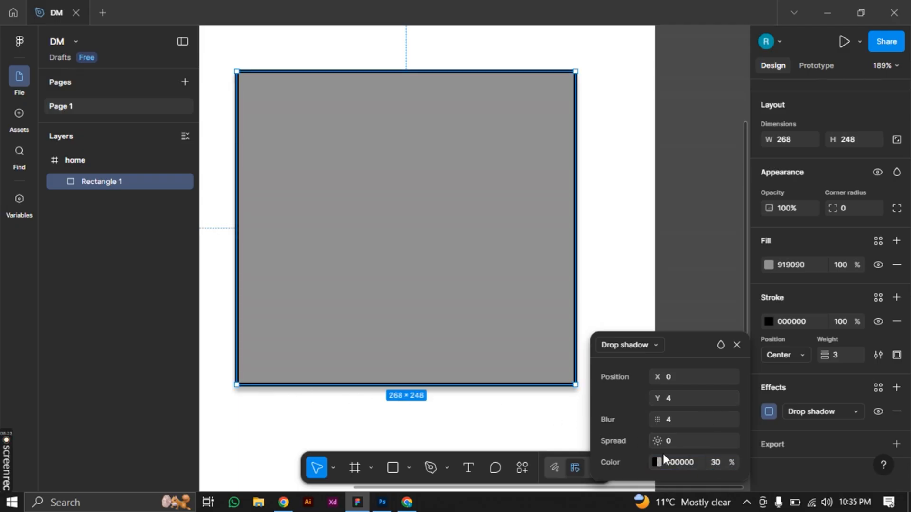
Set the drop shadow's X position to 5
click(678, 420)
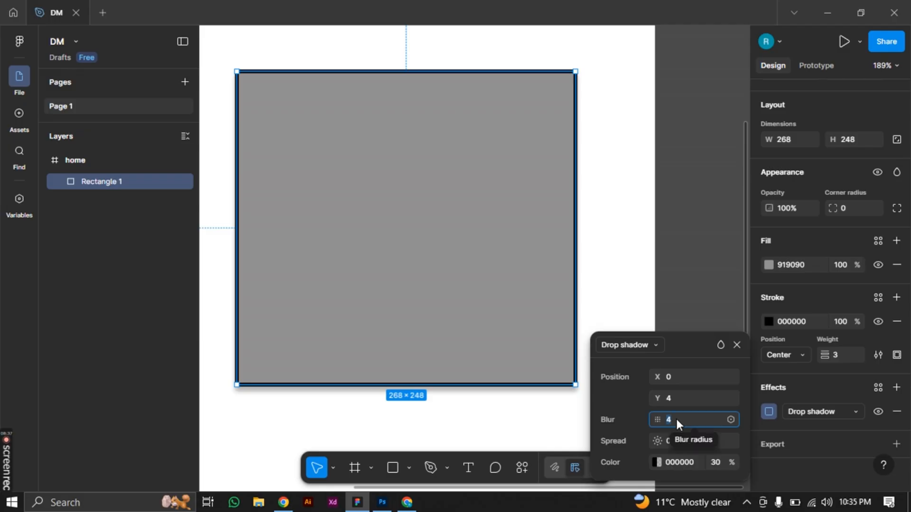
click(673, 376)
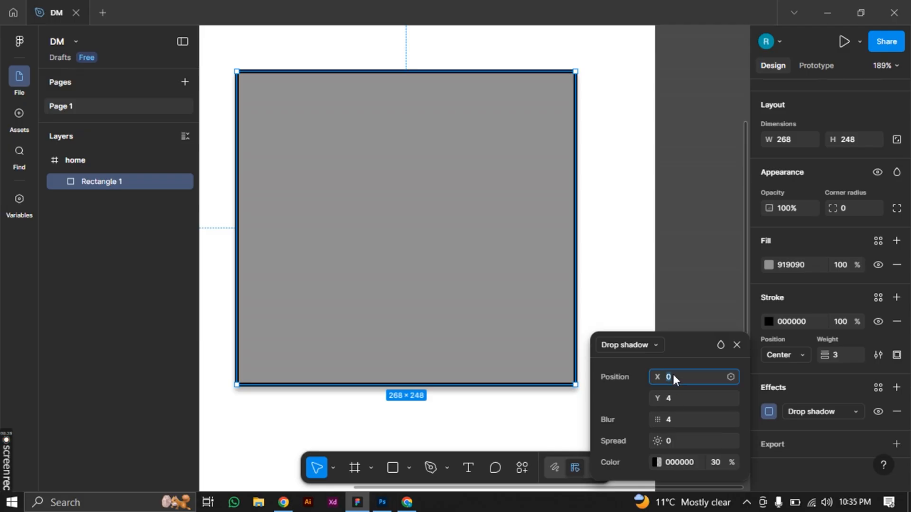
text(5)
key(Return)
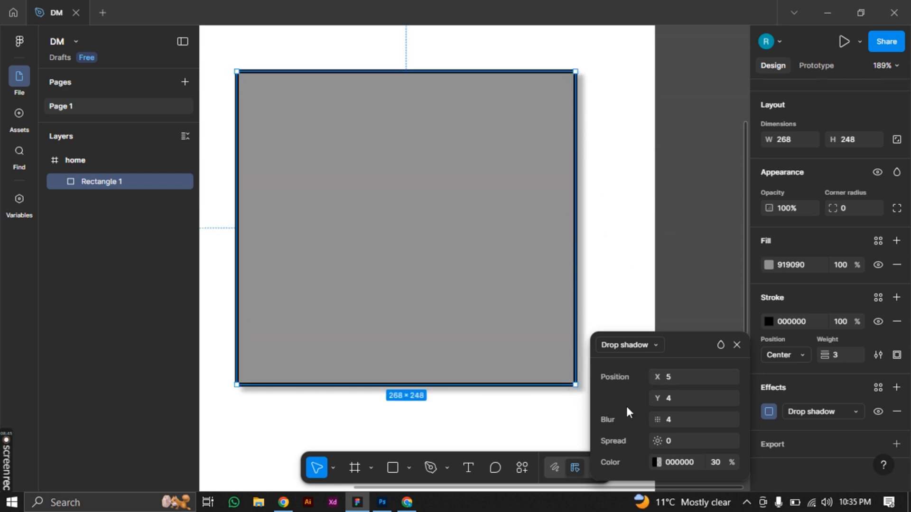
Set both the X and Y position of the drop shadow to 0
click(678, 400)
key(Return)
click(667, 377)
click(680, 400)
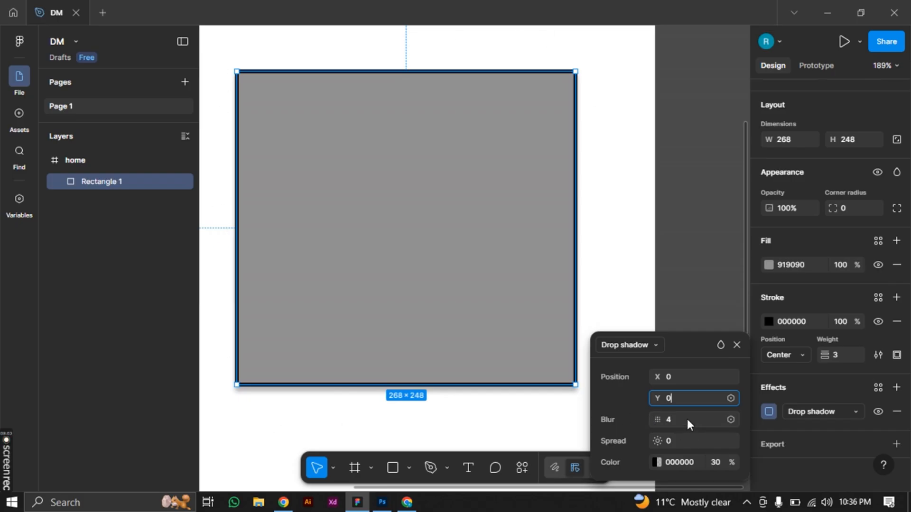
Try a spread of 10 on the drop shadow and undo it
click(670, 441)
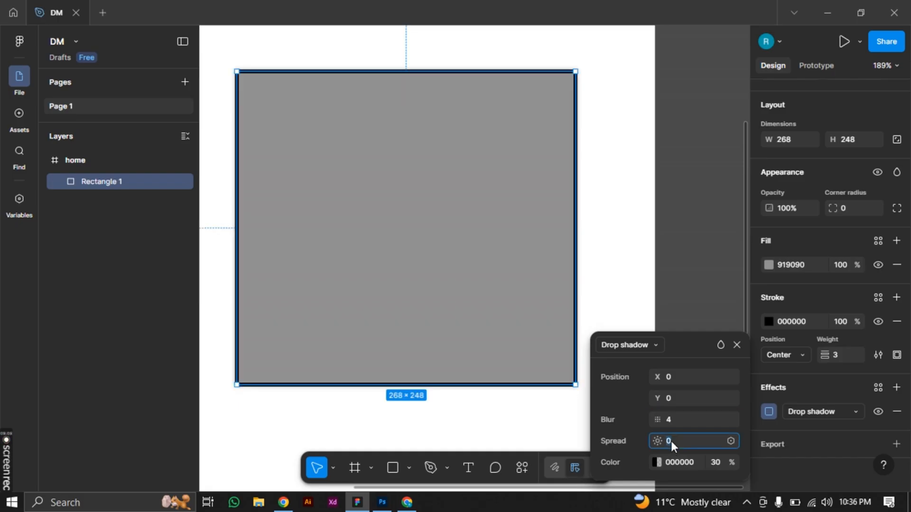
text(10)
key(Return)
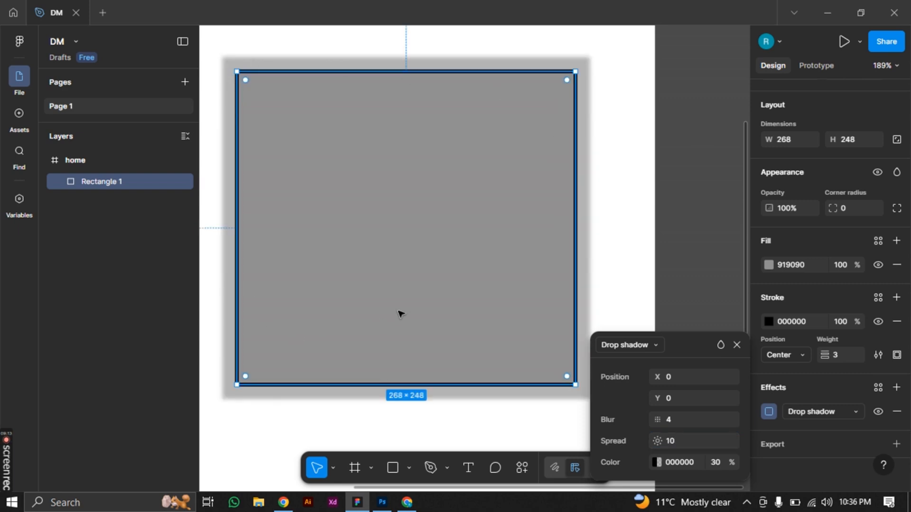
key(ctrl+z)
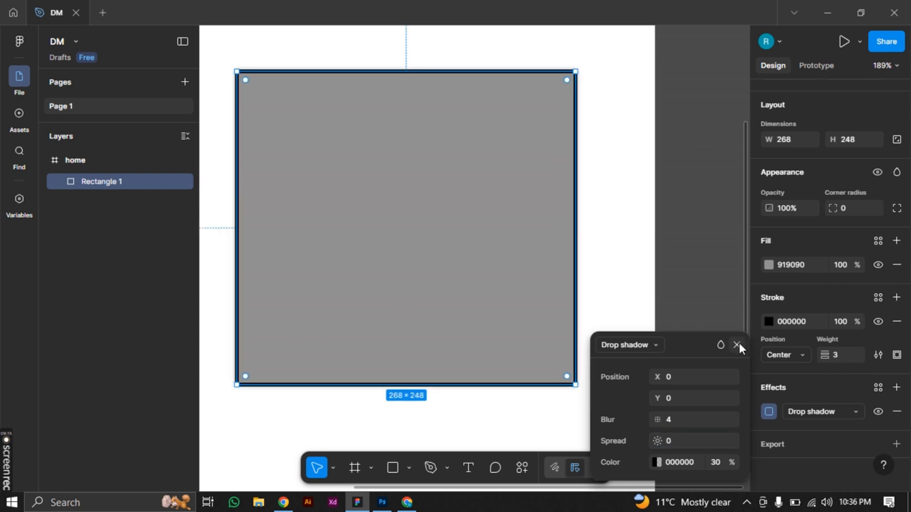
Change the effect type to Inner shadow and shift its position to X 39 and Y 25
click(633, 348)
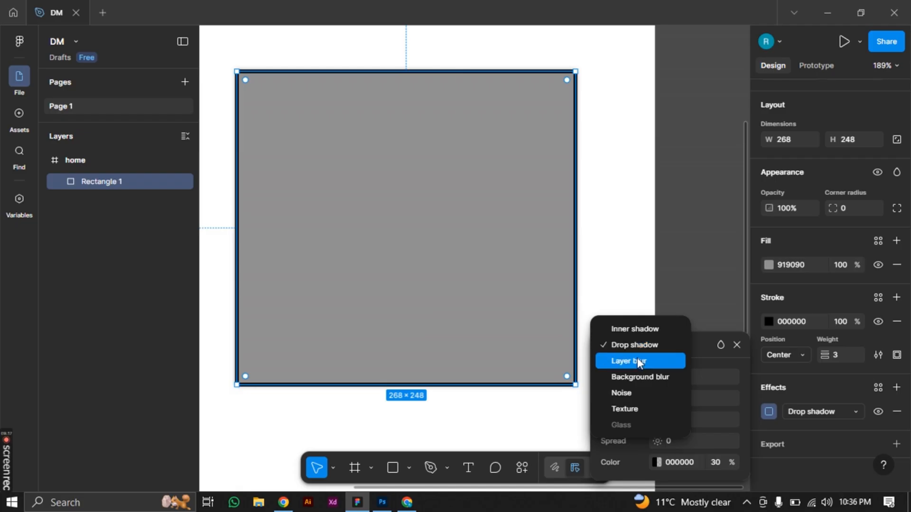
click(626, 328)
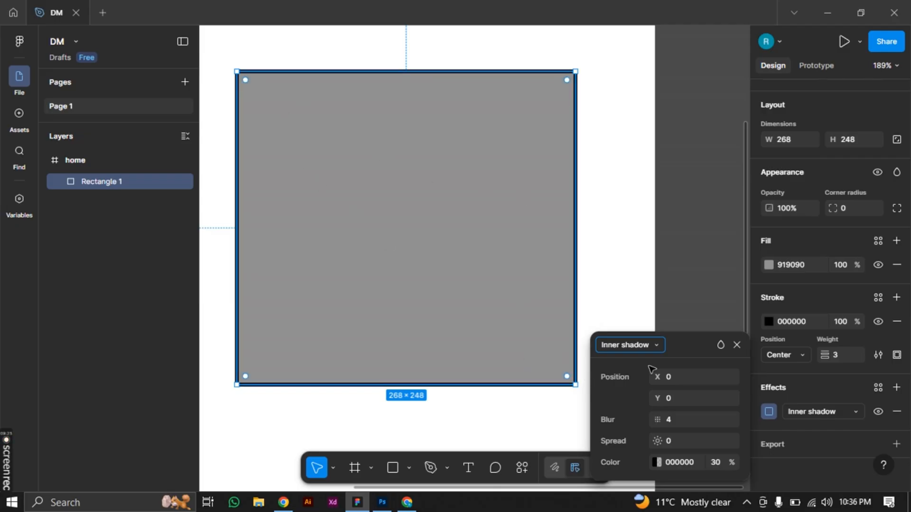
drag(657, 376, 704, 375)
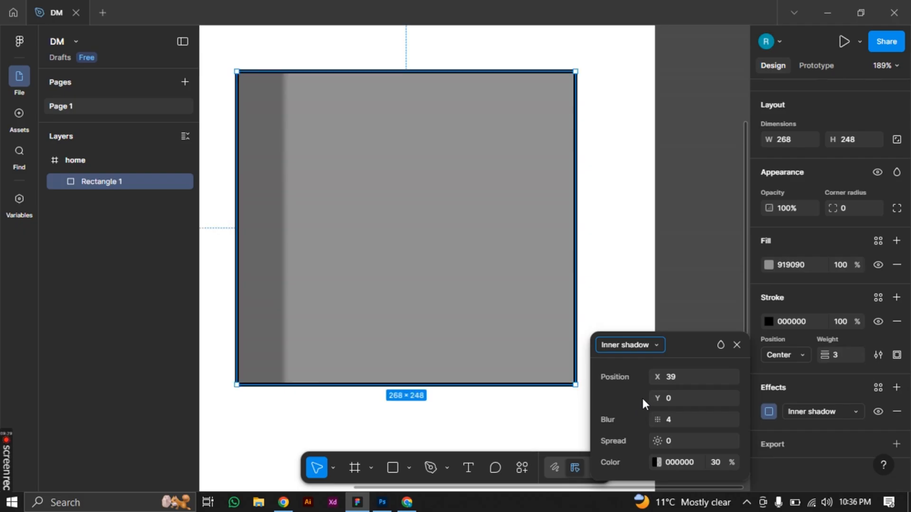
drag(650, 398, 685, 393)
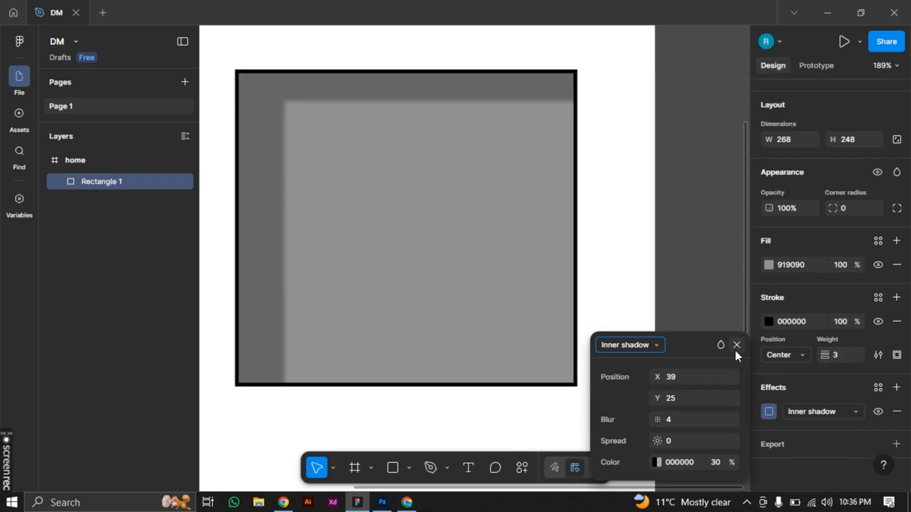
Remove the inner shadow, add a new default drop shadow effect and preview the other effect types without changing it
click(736, 347)
click(896, 411)
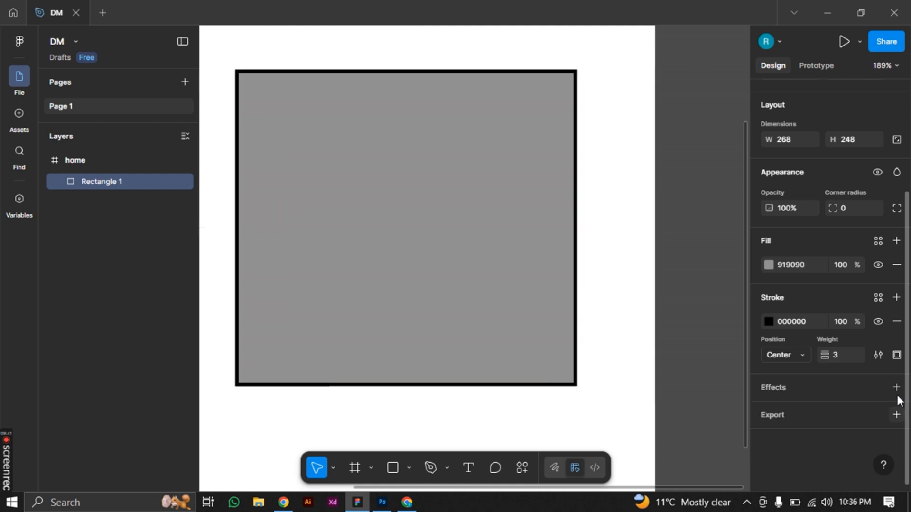
click(896, 388)
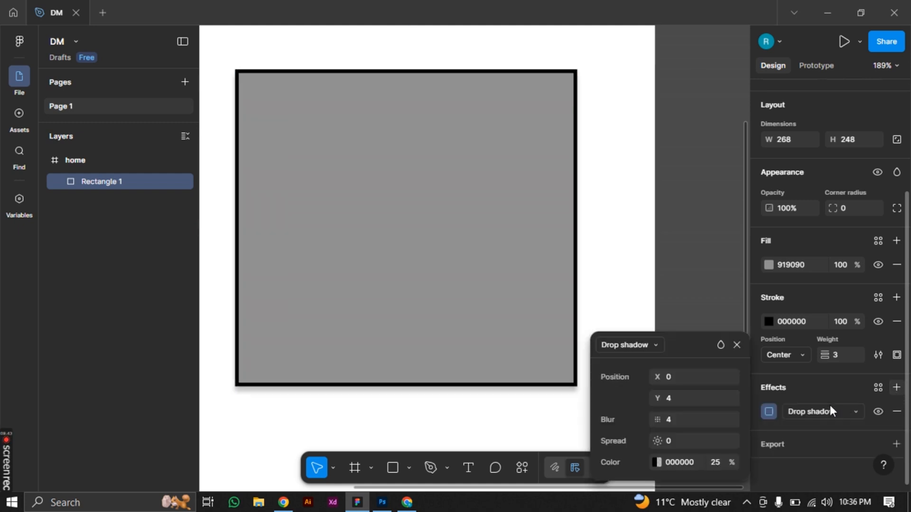
click(806, 411)
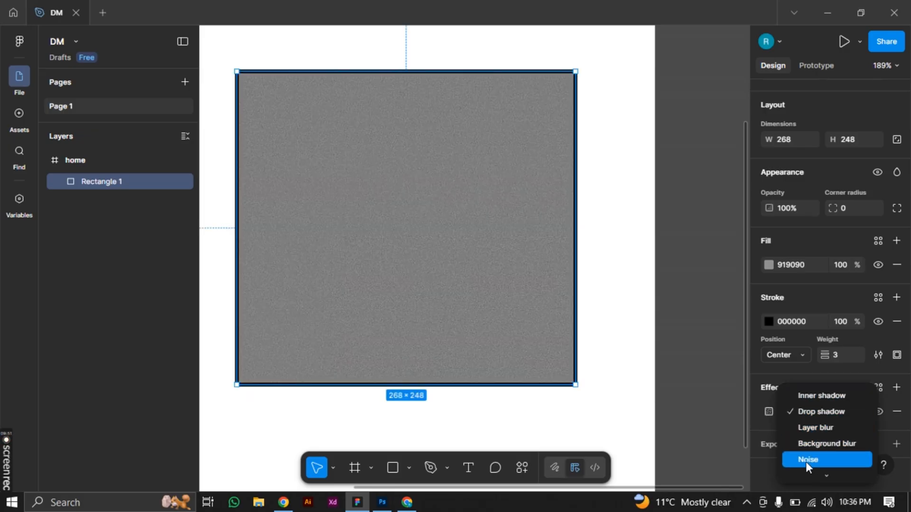
click(640, 215)
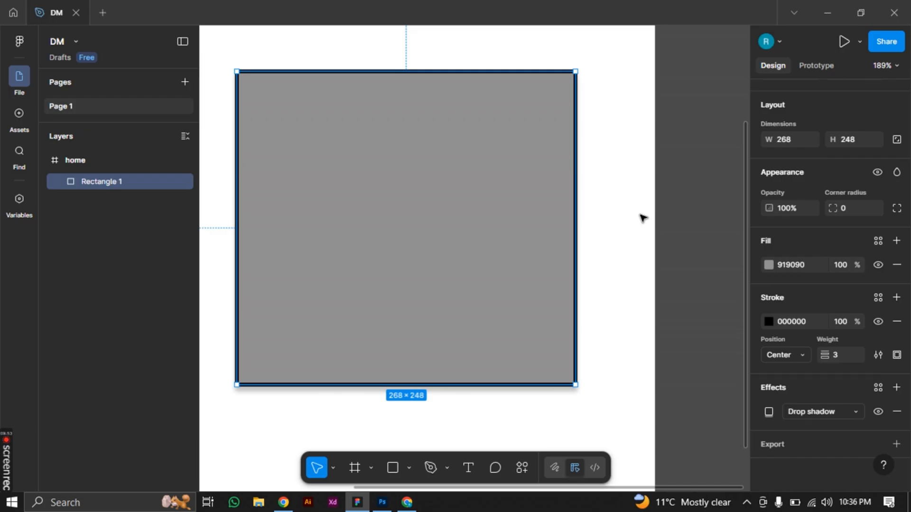
Move the rectangle to the middle of the home frame and deselect it
scroll(641, 217, down, 5)
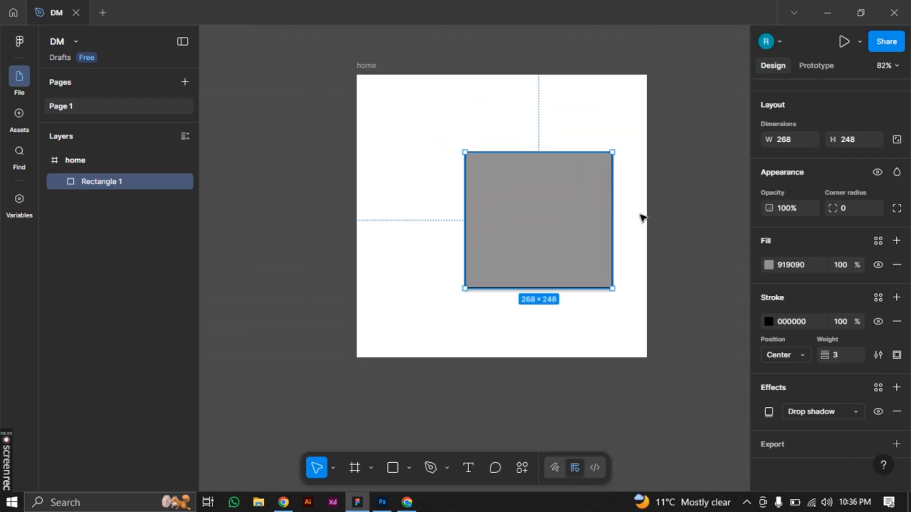
drag(535, 231, 496, 230)
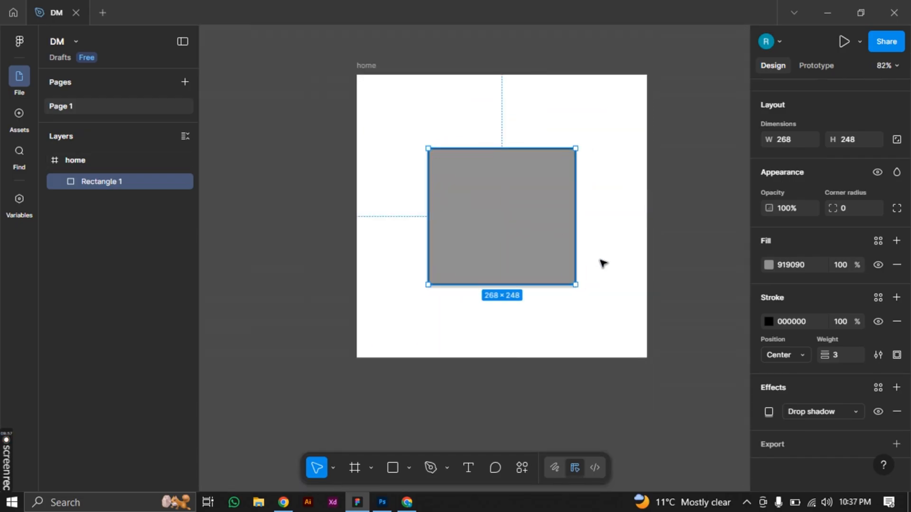
click(684, 273)
Draw a new frame of about 564 × 507 directly beside the home frame, aligned with its top edge
drag(701, 276, 548, 280)
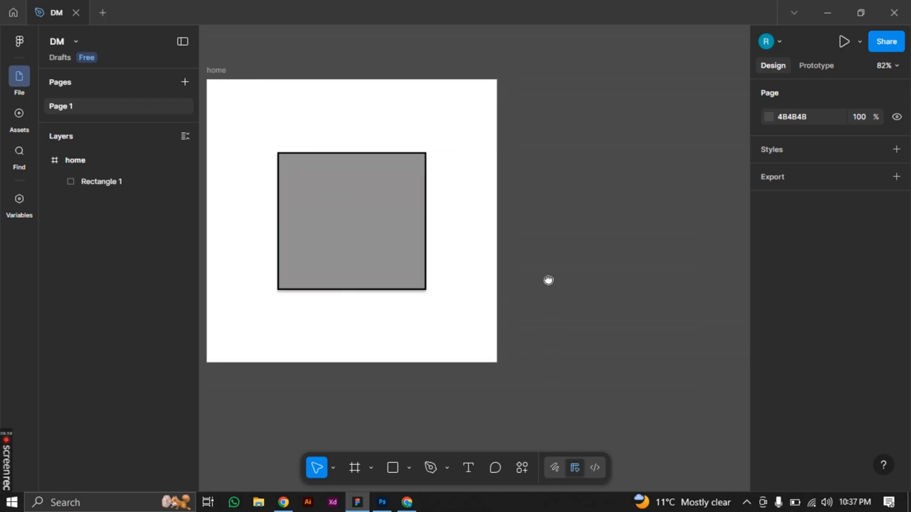
key(f)
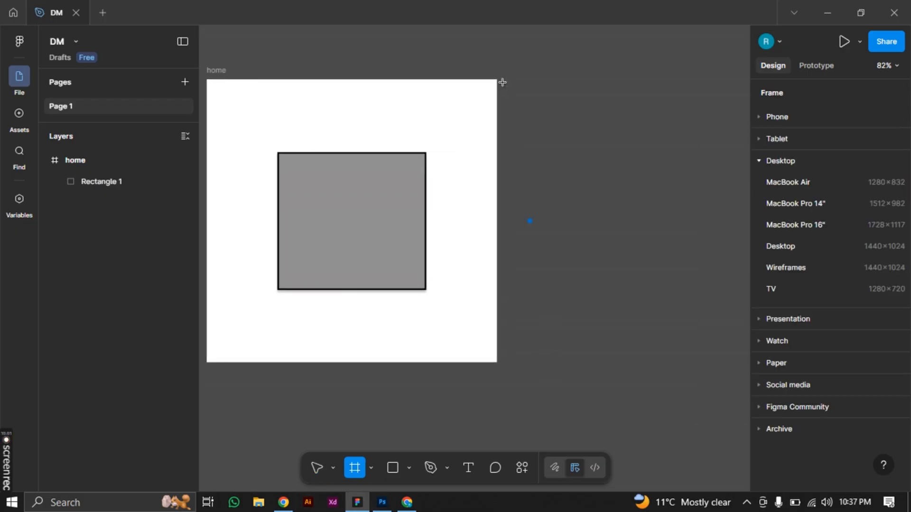
drag(503, 80, 650, 358)
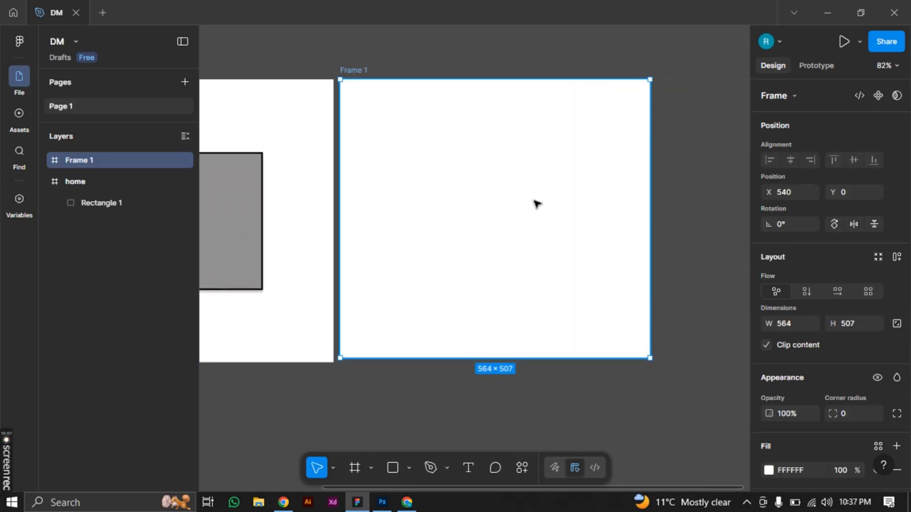
Draw a rectangle of about 438 × 387 inside Frame 1, starting near X 56, Y 45
scroll(453, 214, down, 1)
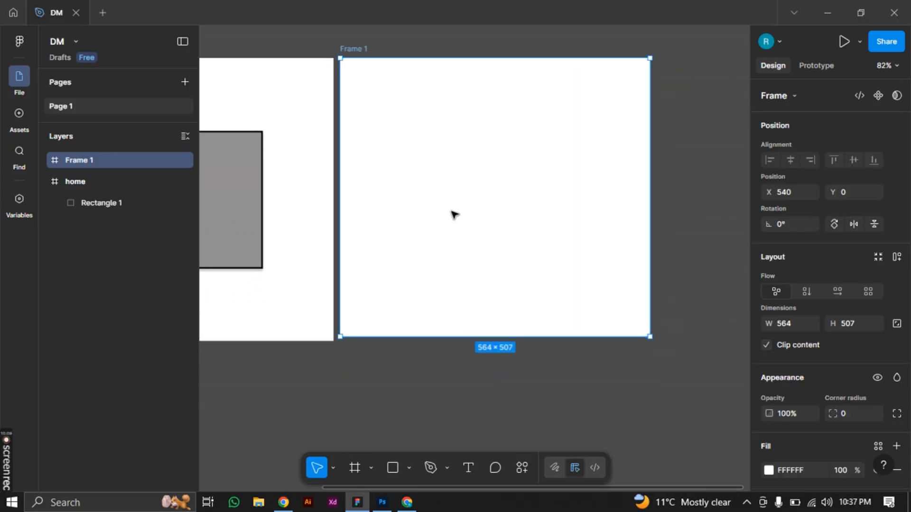
scroll(455, 215, up, 1)
scroll(456, 214, down, 2)
scroll(453, 237, up, 5)
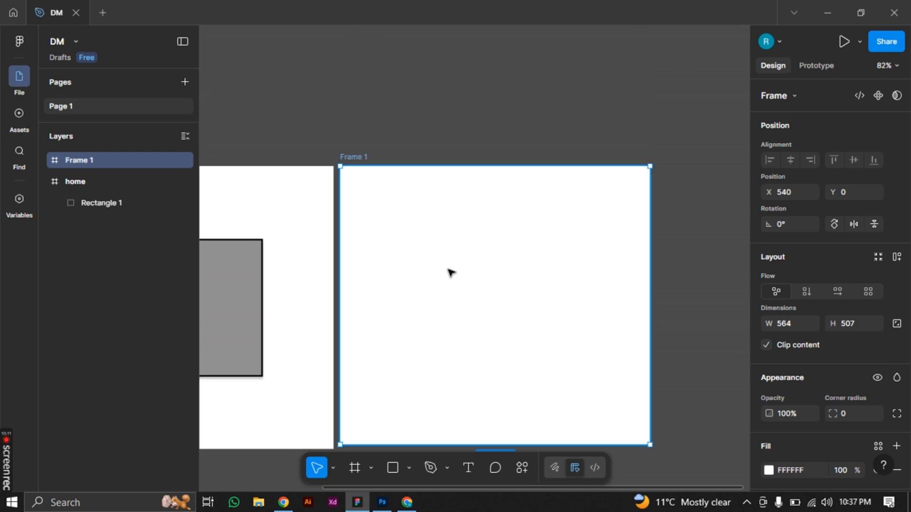
scroll(450, 271, down, 5)
key(r)
scroll(434, 271, up, 1)
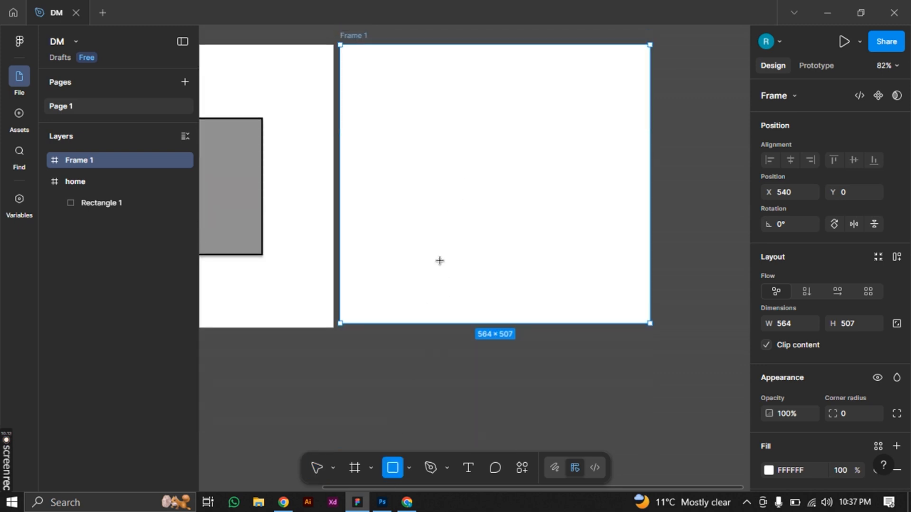
drag(370, 70, 612, 283)
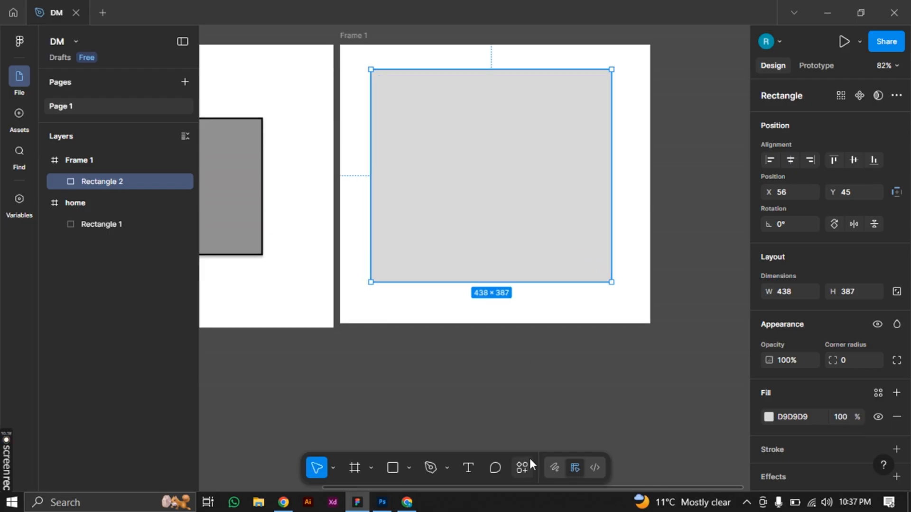
Run the Unsplash plugin on the selected rectangle and fill it with the round vegetable-plate photo from the food category
key(ctrl+k)
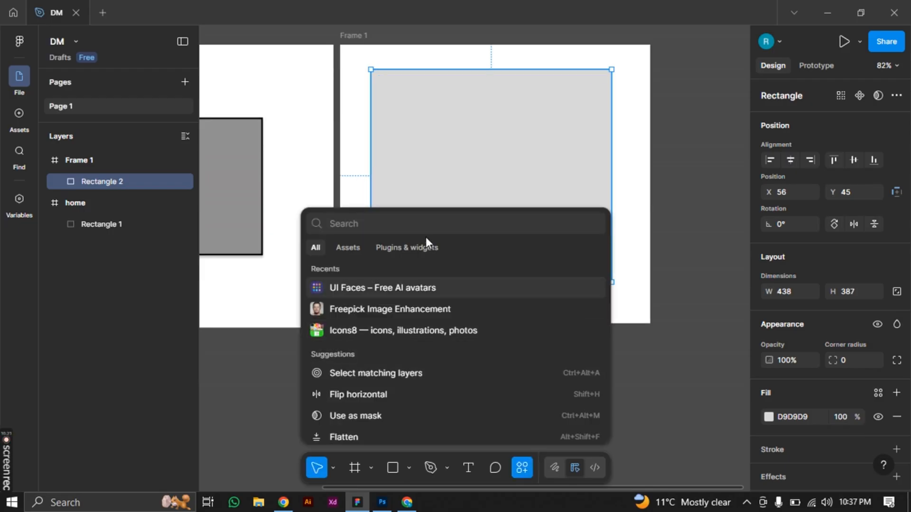
click(423, 247)
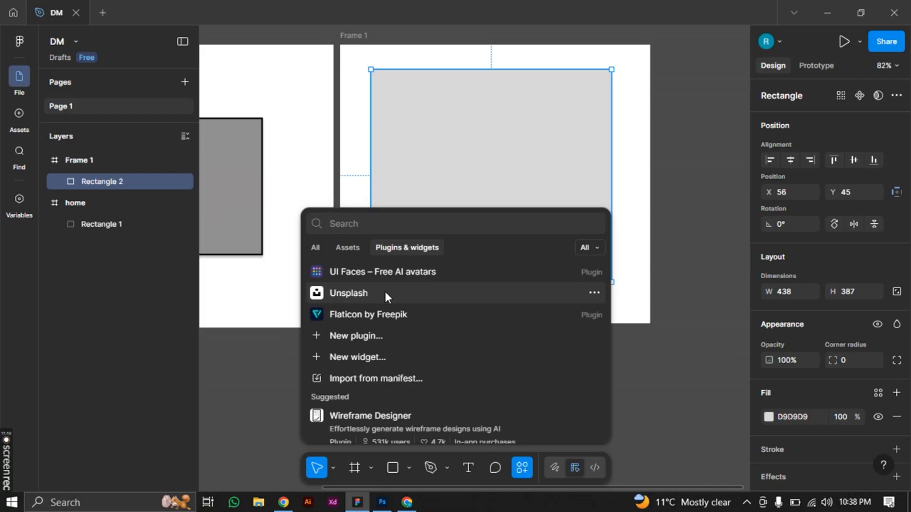
click(354, 297)
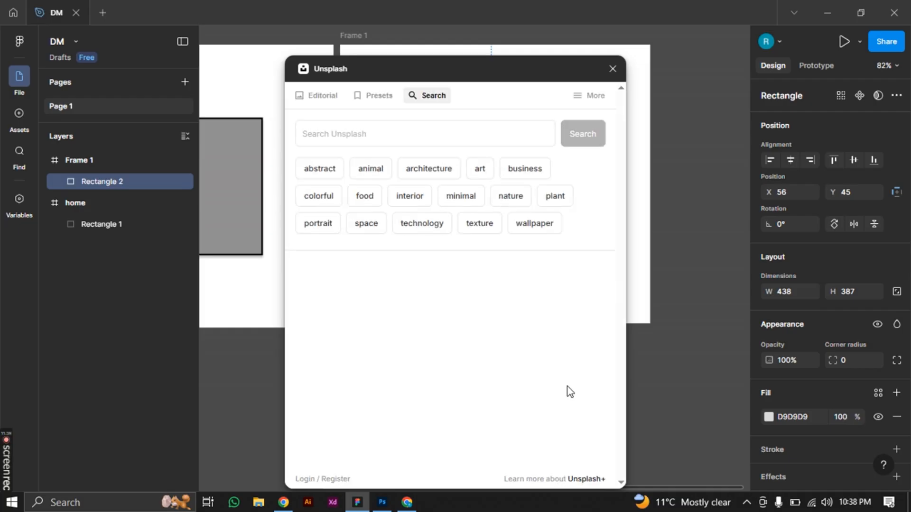
click(363, 199)
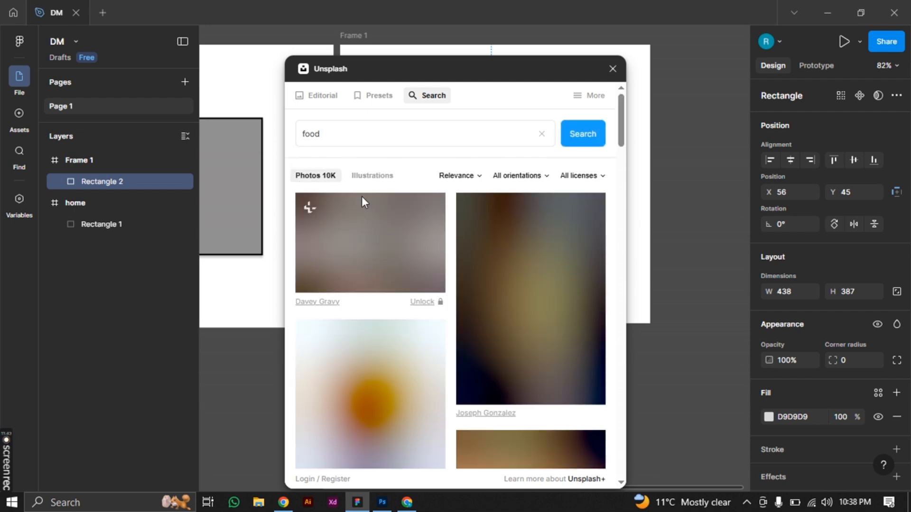
scroll(390, 287, down, 4)
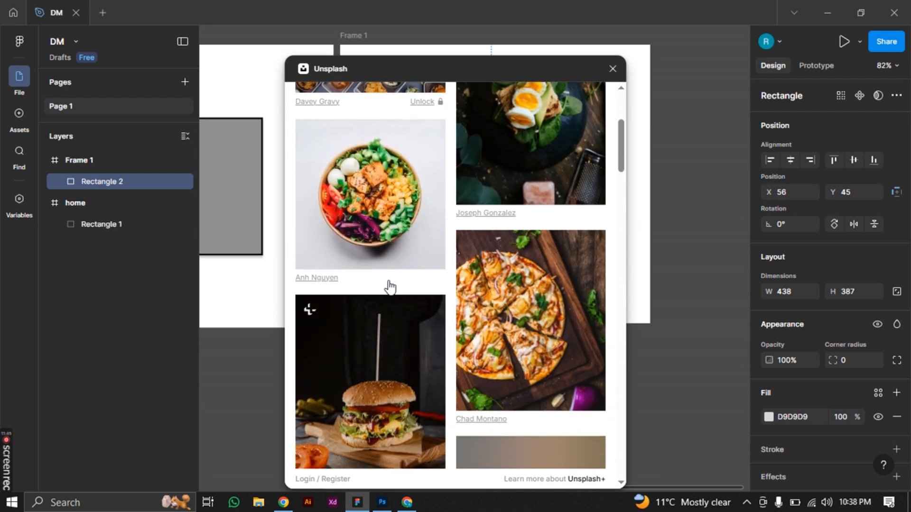
scroll(389, 284, down, 8)
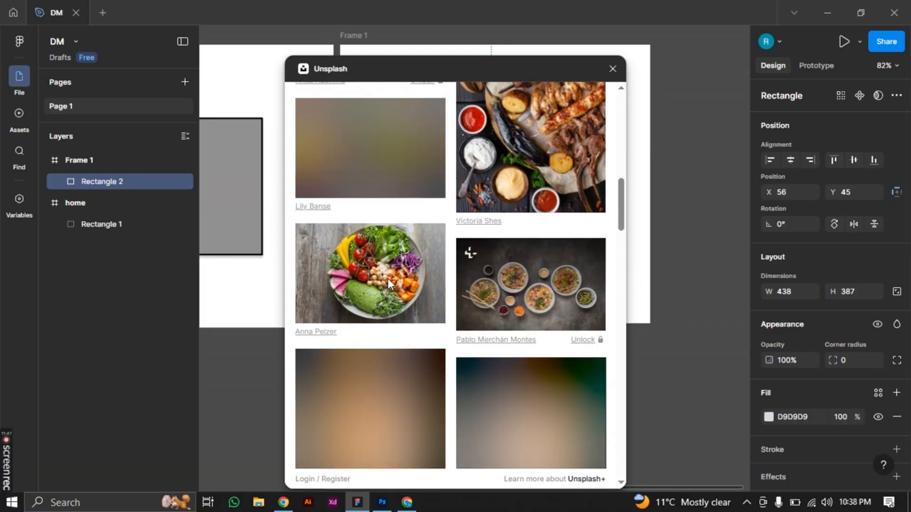
click(377, 256)
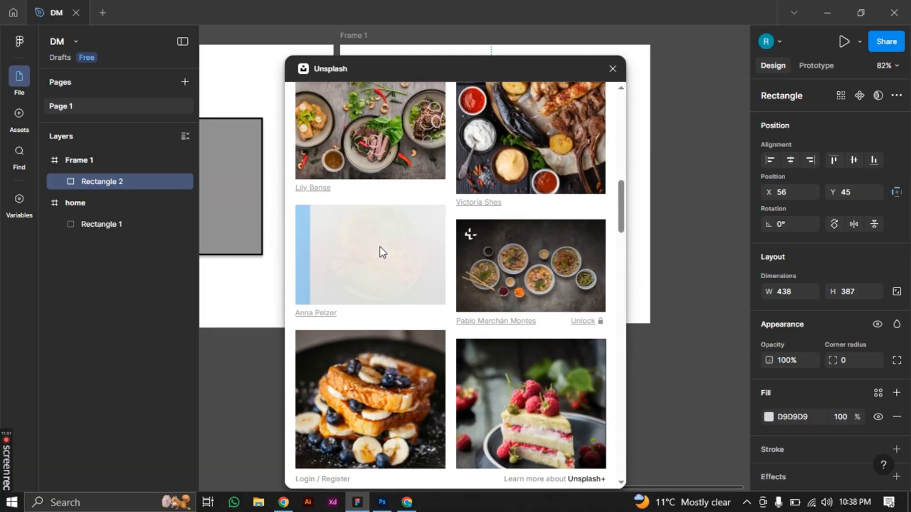
Replace the image fill with the food photo of a dark bowl with chickpeas and flatbread on wood, and close the plugin
scroll(536, 267, down, 4)
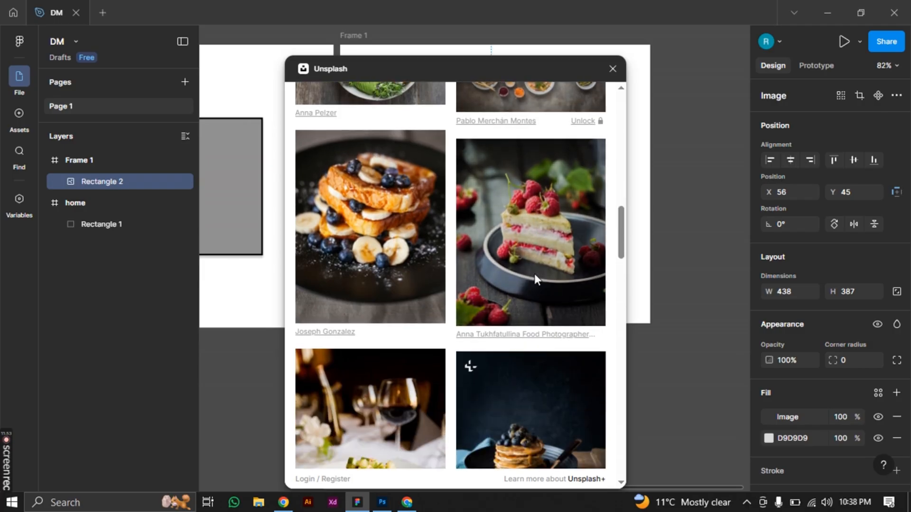
scroll(458, 237, down, 6)
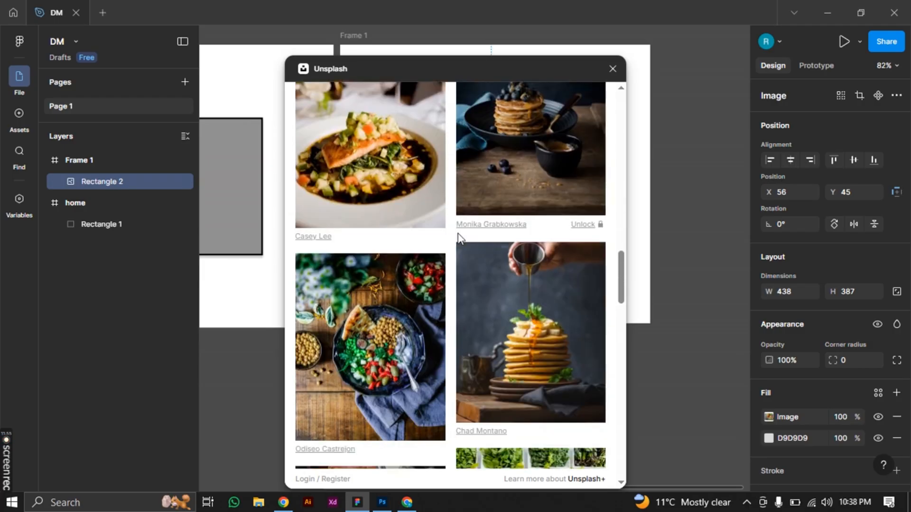
scroll(458, 237, down, 4)
click(372, 182)
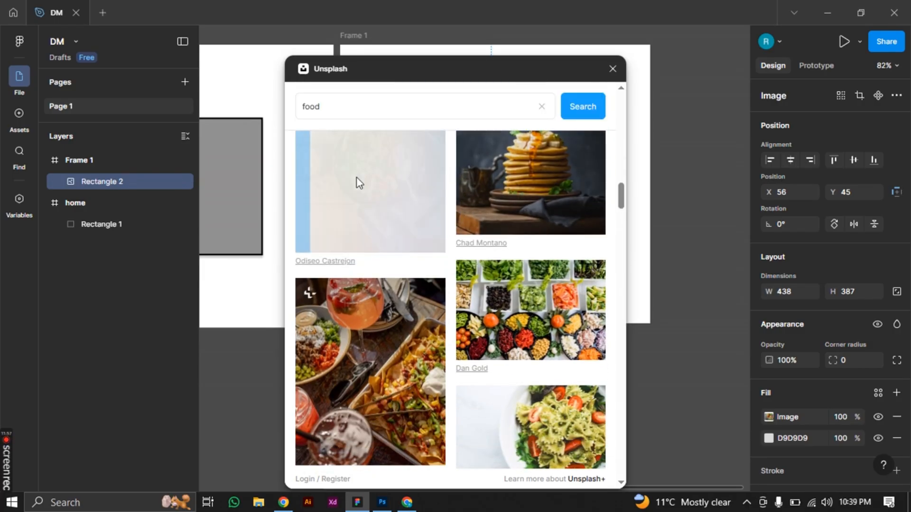
scroll(365, 204, up, 4)
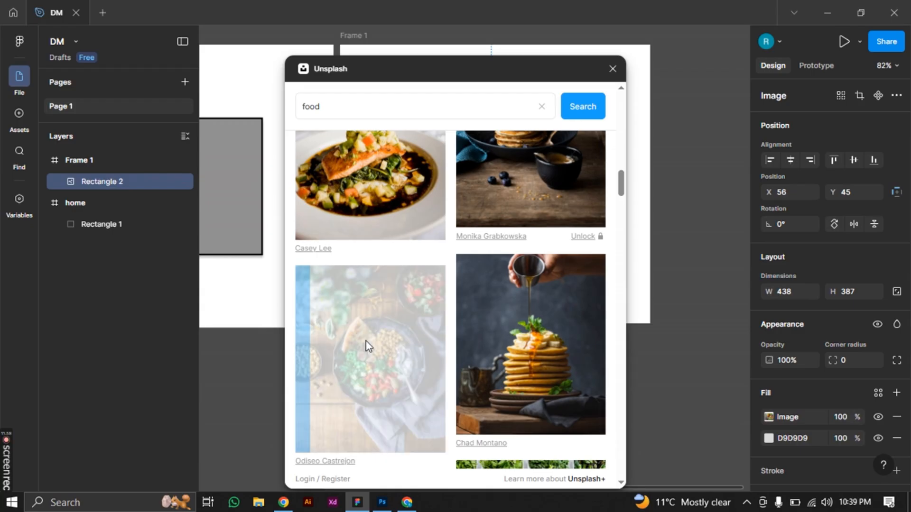
click(613, 68)
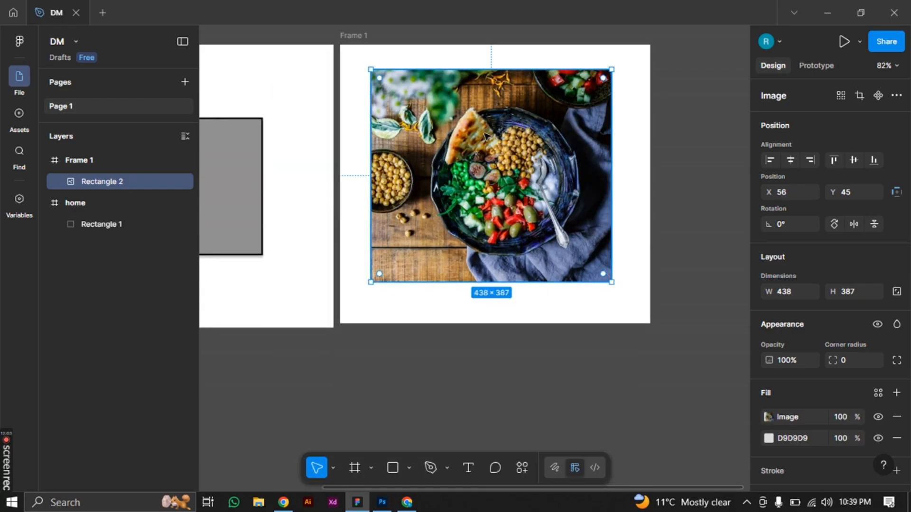
Draw a rectangle of about 328 × 387 over the photo in Frame 1, starting near X 53, Y 45
click(392, 468)
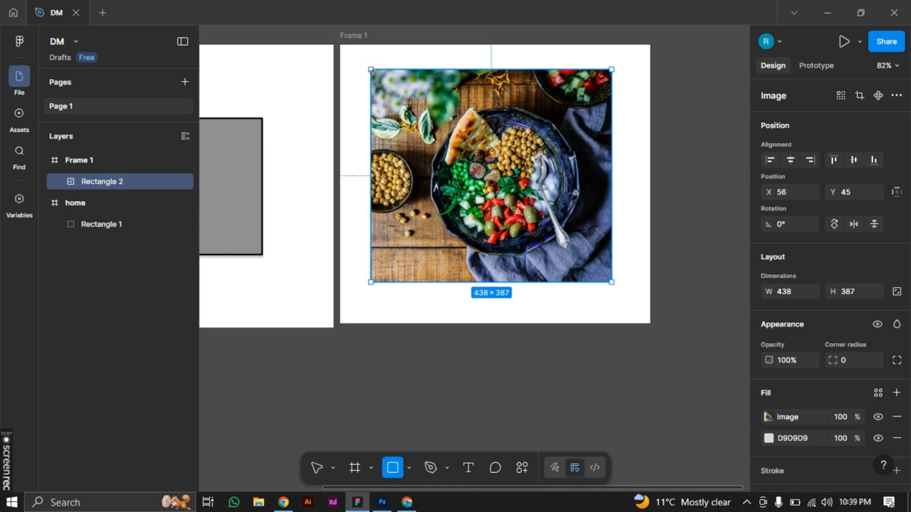
drag(373, 70, 548, 283)
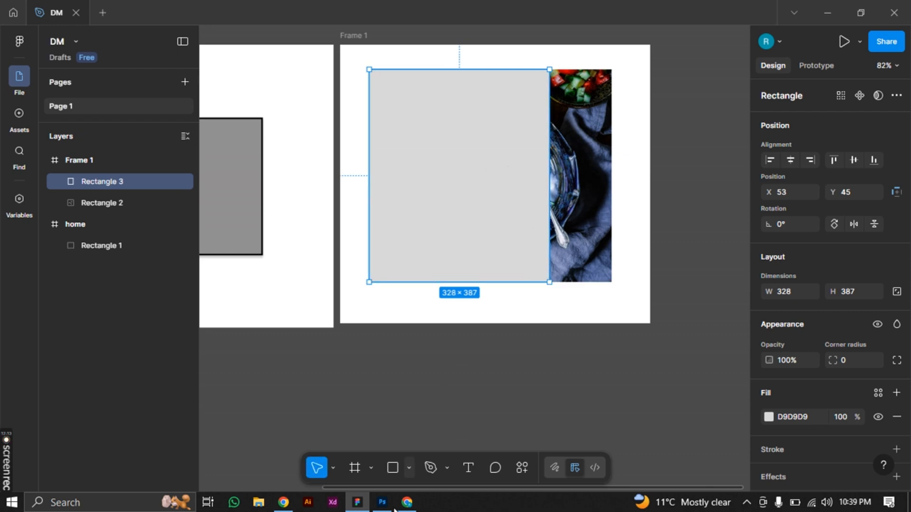
mouse_move(408, 501)
mouse_move(391, 481)
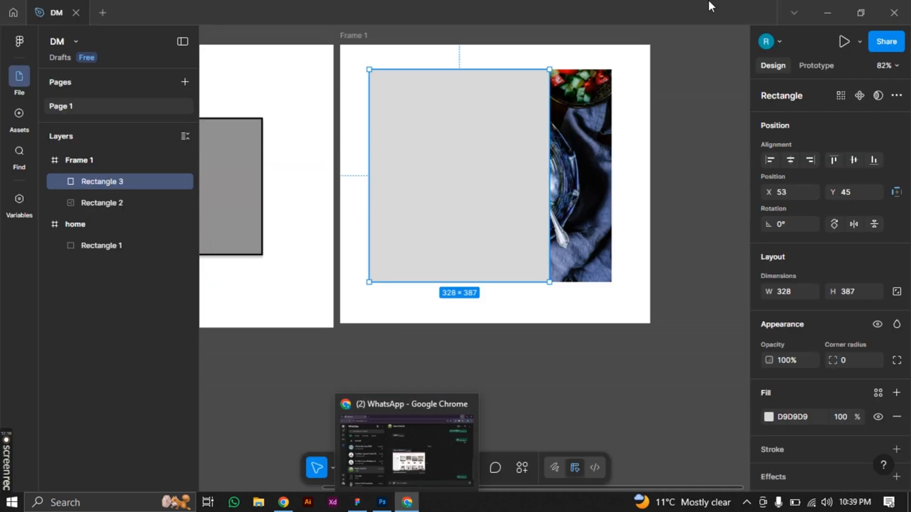
right_click(407, 502)
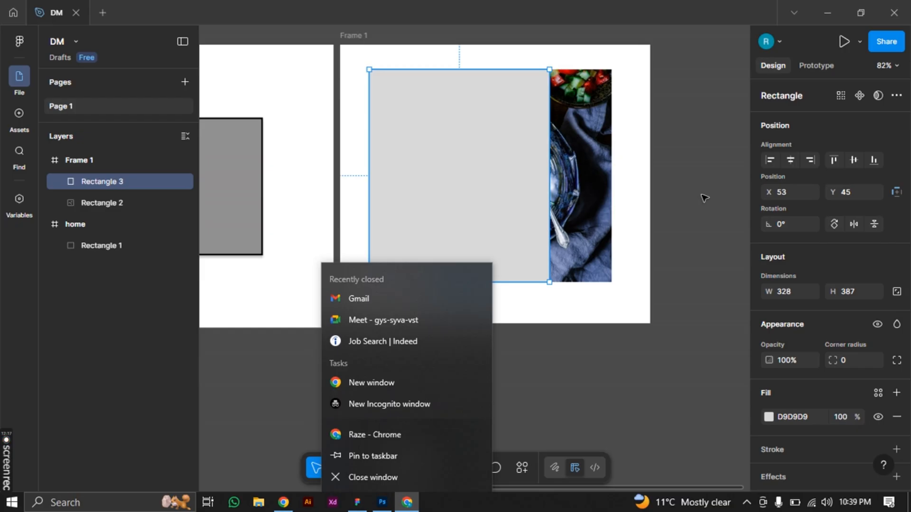
click(704, 198)
Add a default drop shadow effect to the grey rectangle covering the photo
click(482, 183)
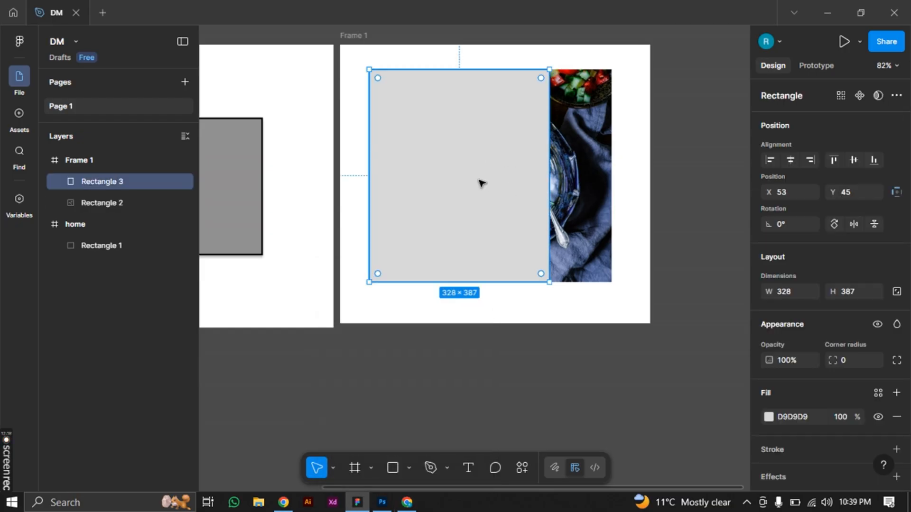
scroll(806, 318, down, 2)
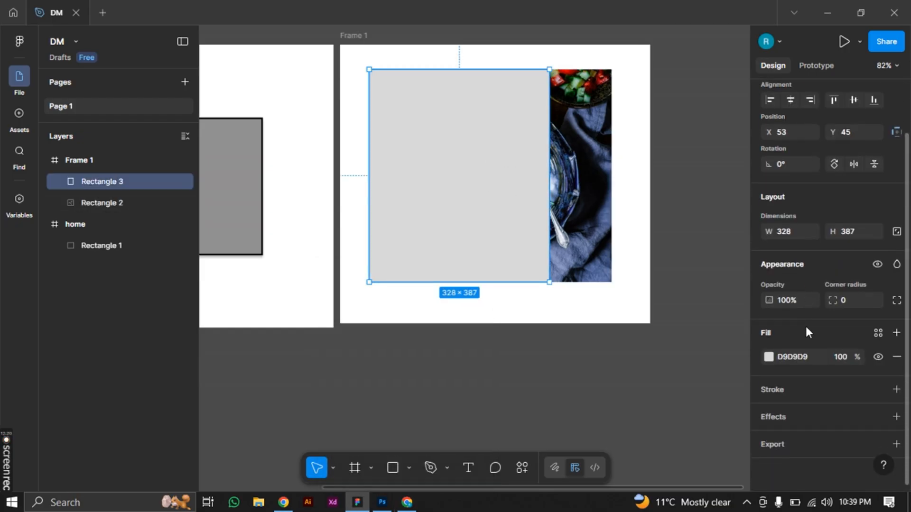
click(791, 421)
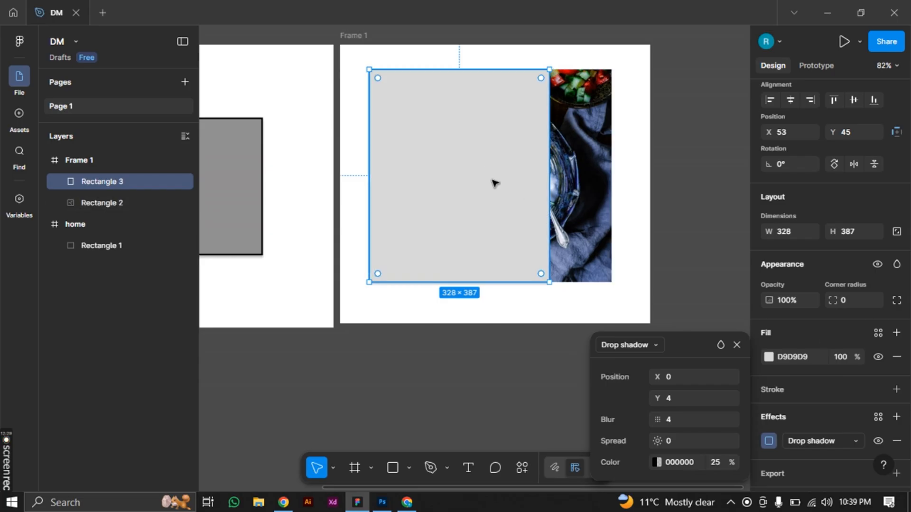
Try a fill opacity of 20% on the rectangle over the photo and settle on 30%
click(838, 358)
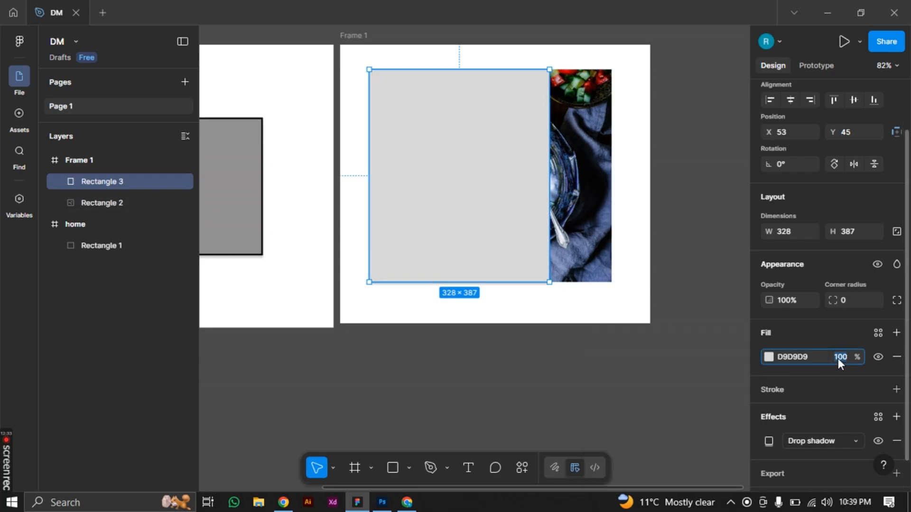
key(Return)
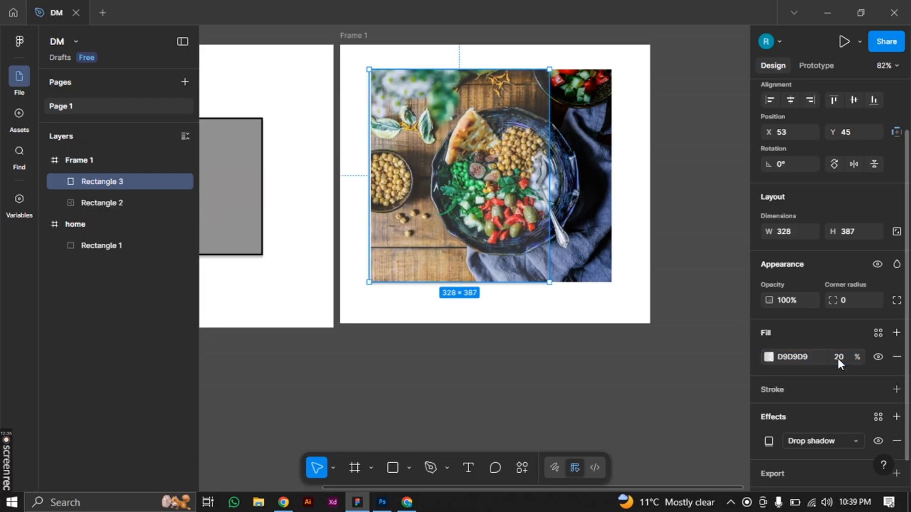
click(838, 358)
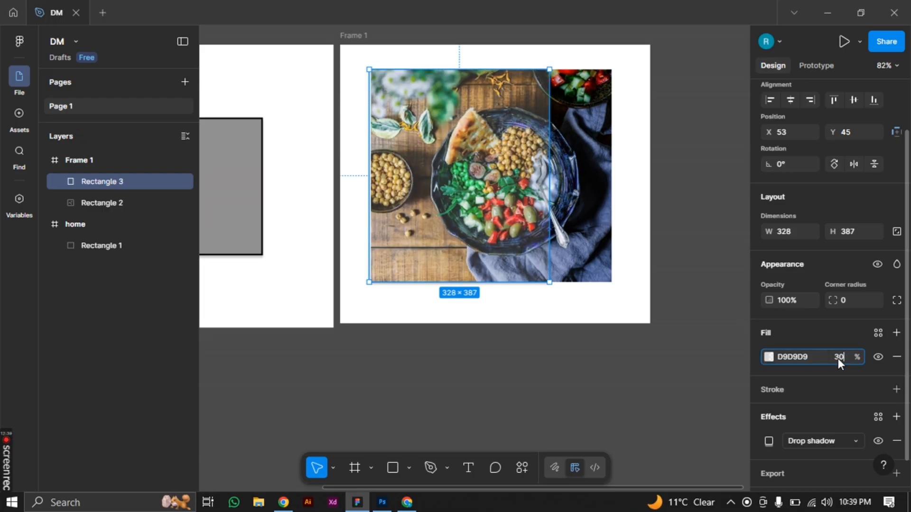
key(Return)
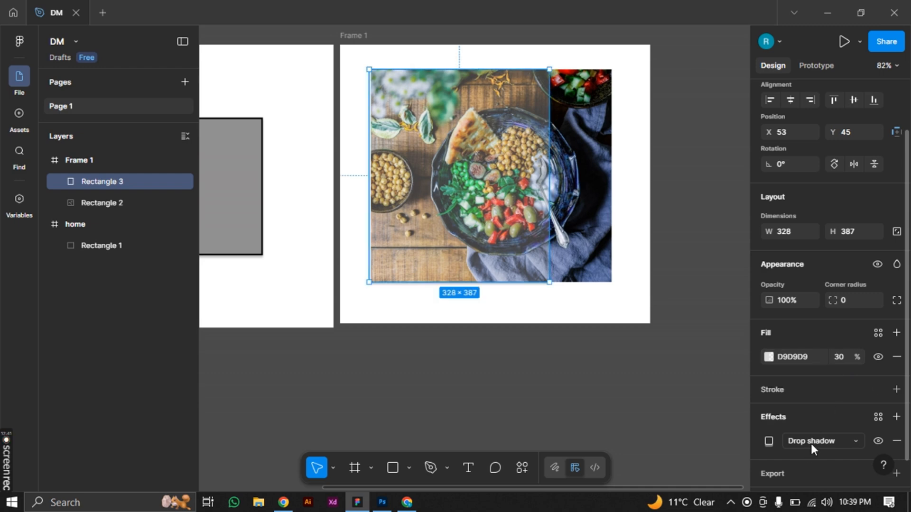
Change the overlay rectangle's effect to Layer blur and inspect its edge over the photo up close
scroll(811, 444, down, 1)
click(812, 412)
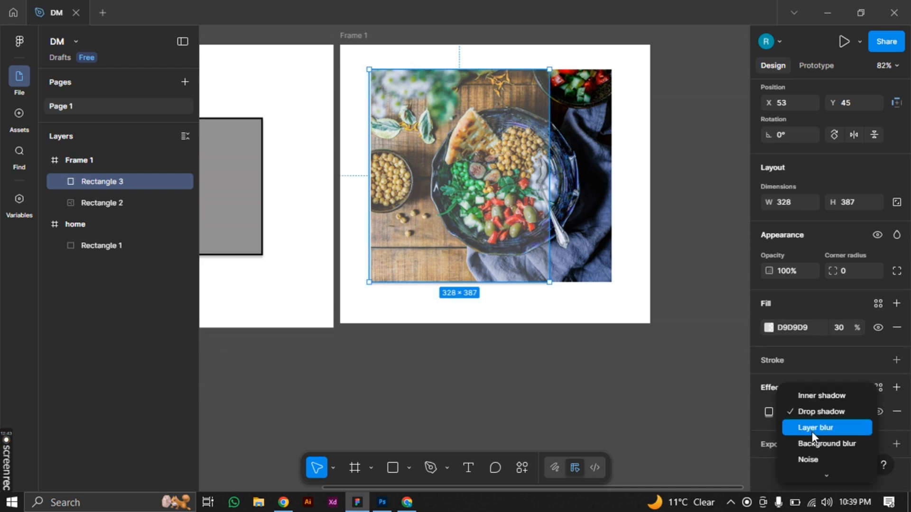
click(813, 428)
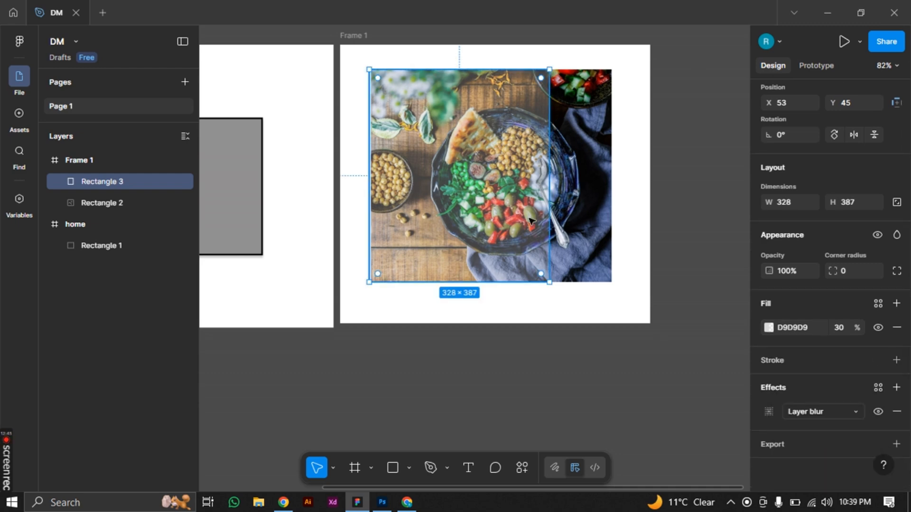
scroll(542, 220, up, 5)
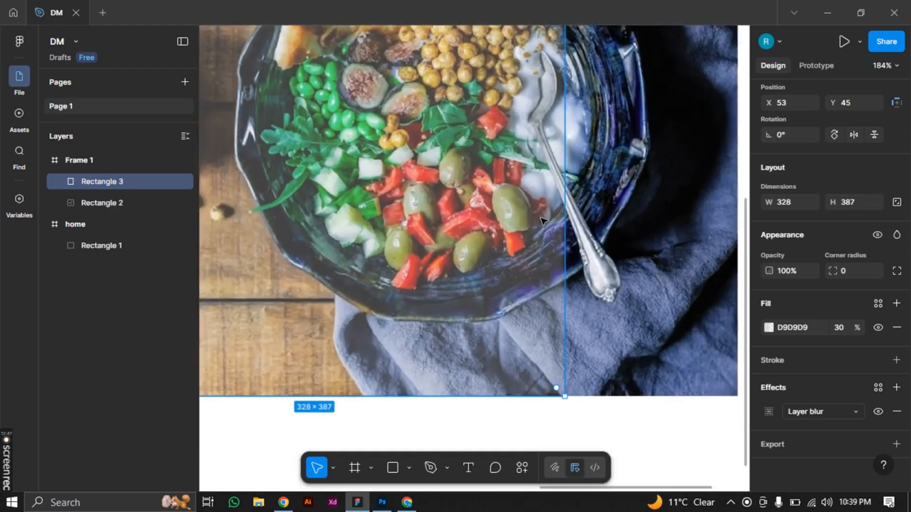
scroll(542, 221, down, 2)
scroll(542, 221, down, 3)
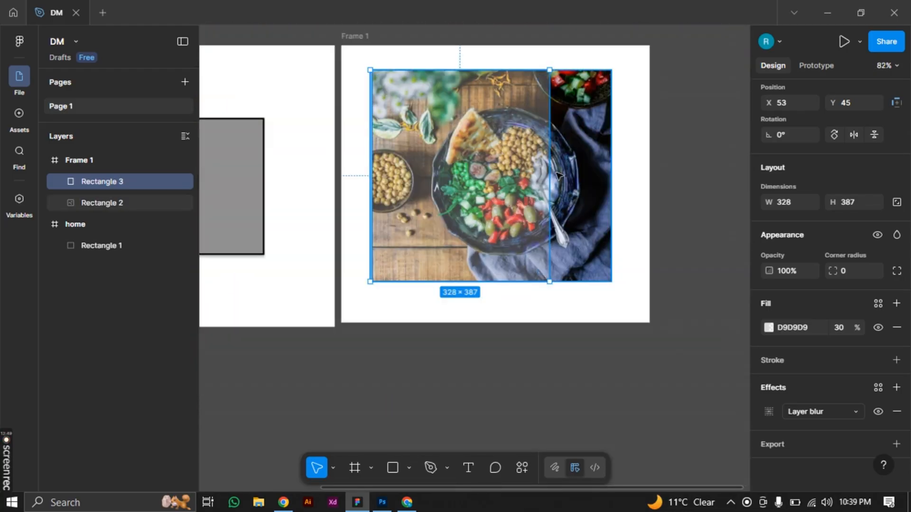
Narrow the overlay rectangle to about 247 wide by moving its right edge inward, keeping the height at 387
drag(537, 180, 505, 183)
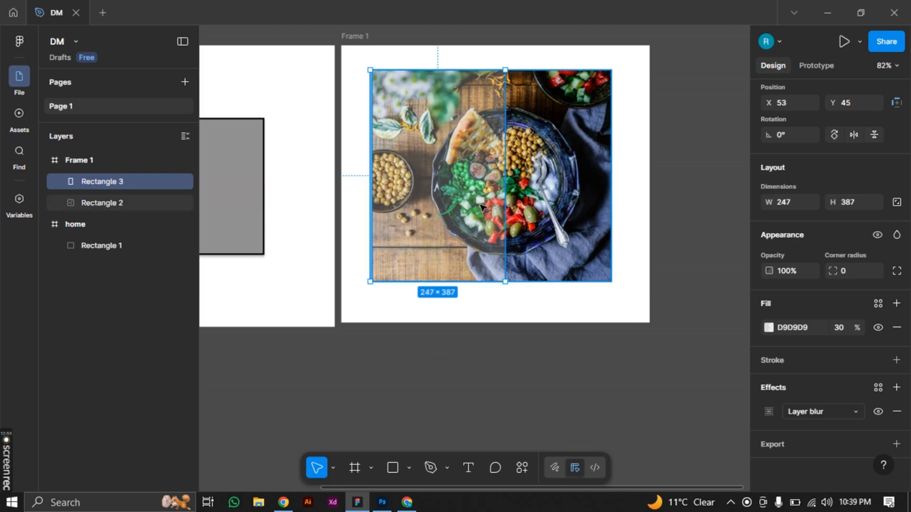
scroll(461, 173, down, 1)
scroll(462, 176, down, 3)
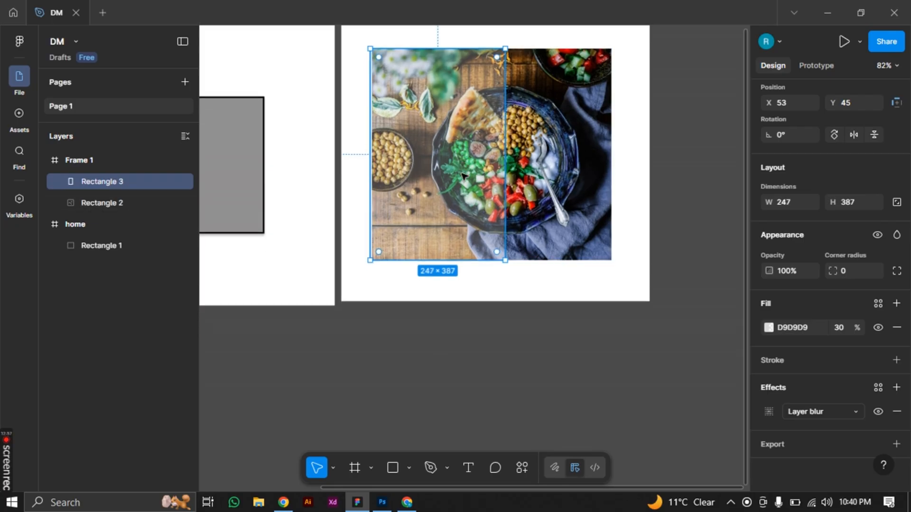
Try a fill opacity of 50% on the narrowed overlay rectangle
click(839, 330)
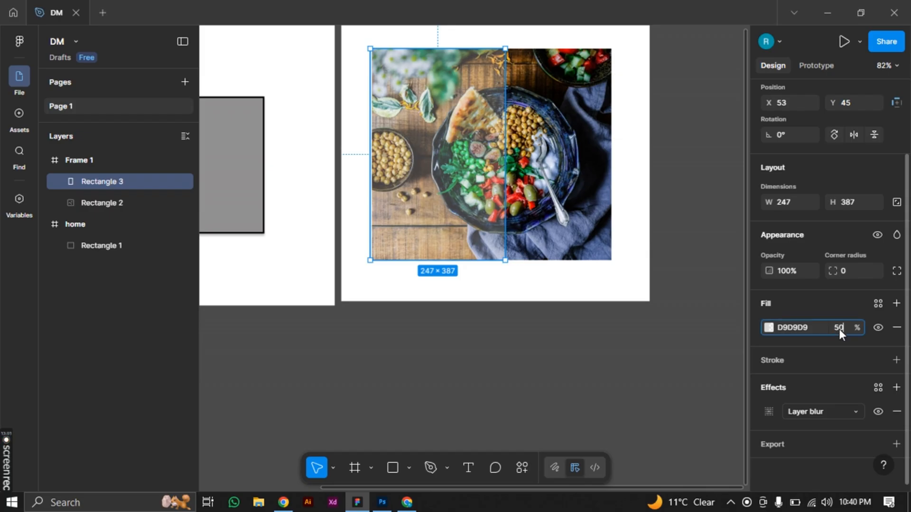
text(50)
key(Return)
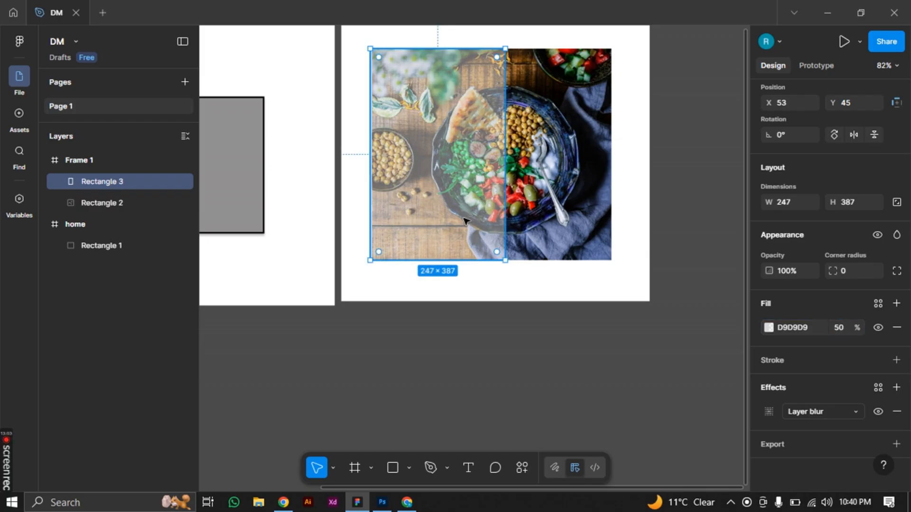
Set the overlay rectangle's fill opacity to 30% and deselect it to view the photo in Frame 1
click(836, 327)
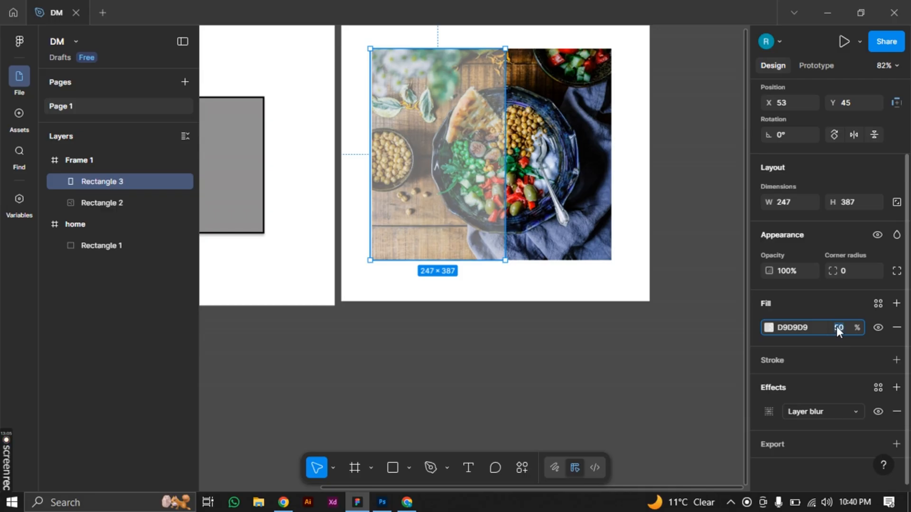
text(30)
key(Return)
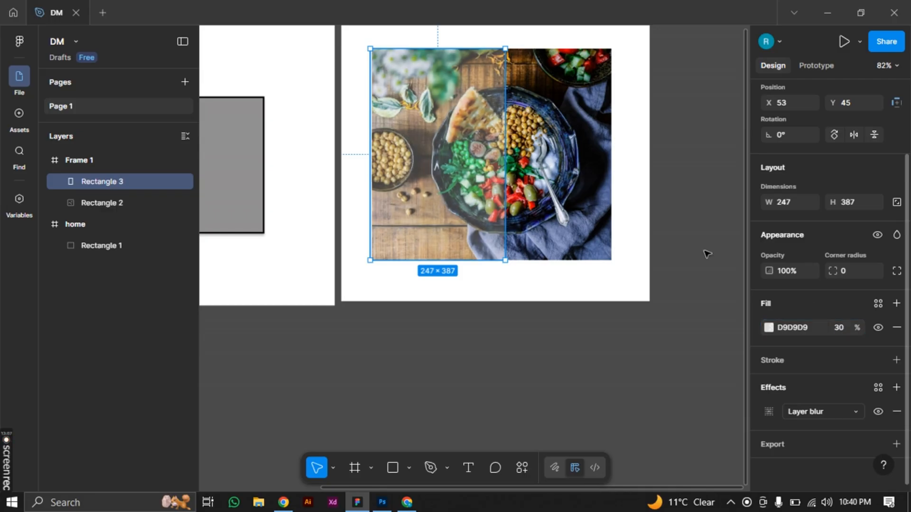
click(627, 312)
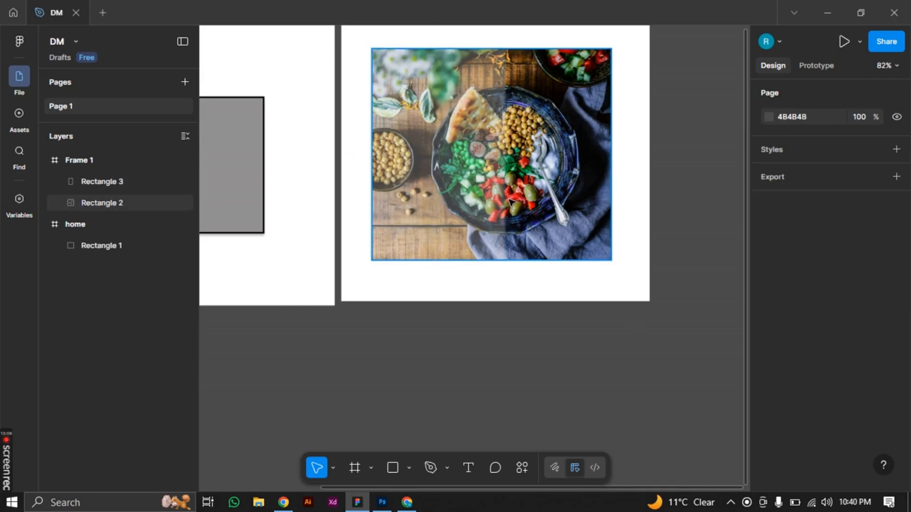
scroll(546, 189, down, 2)
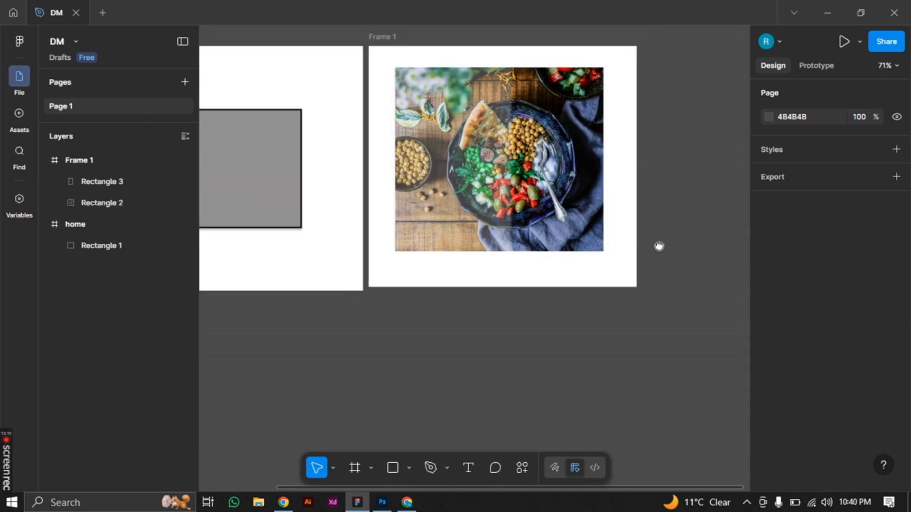
Draw a new frame about 649 × 539 beside Frame 1
drag(659, 248, 493, 261)
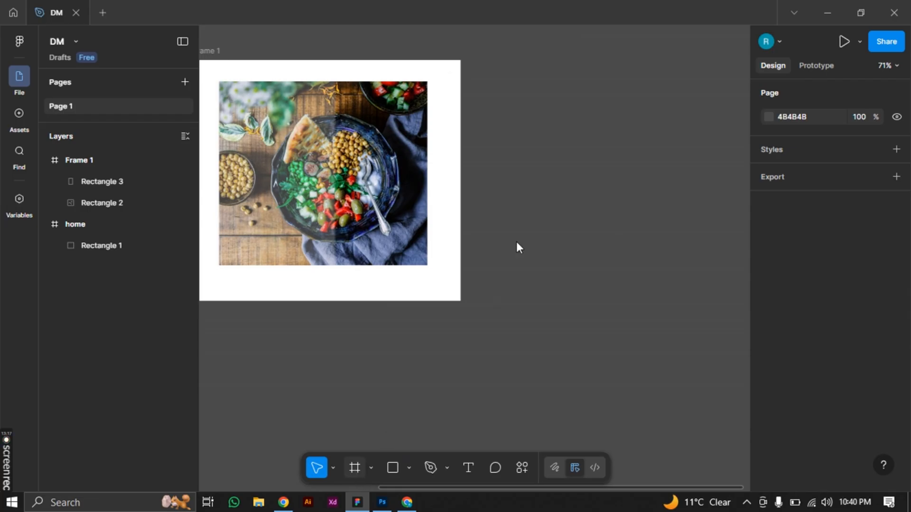
key(f)
drag(468, 60, 679, 316)
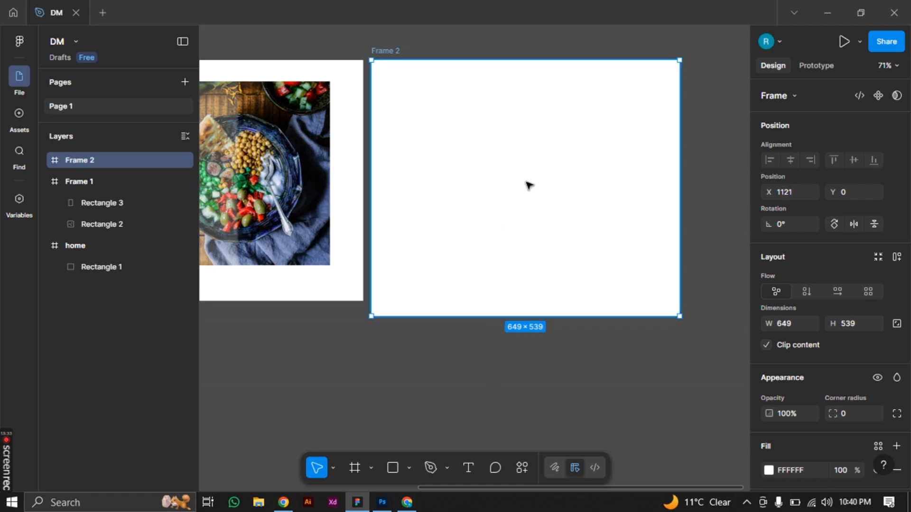
Draw a rectangle about 563 × 438 centred inside Frame 2
click(522, 469)
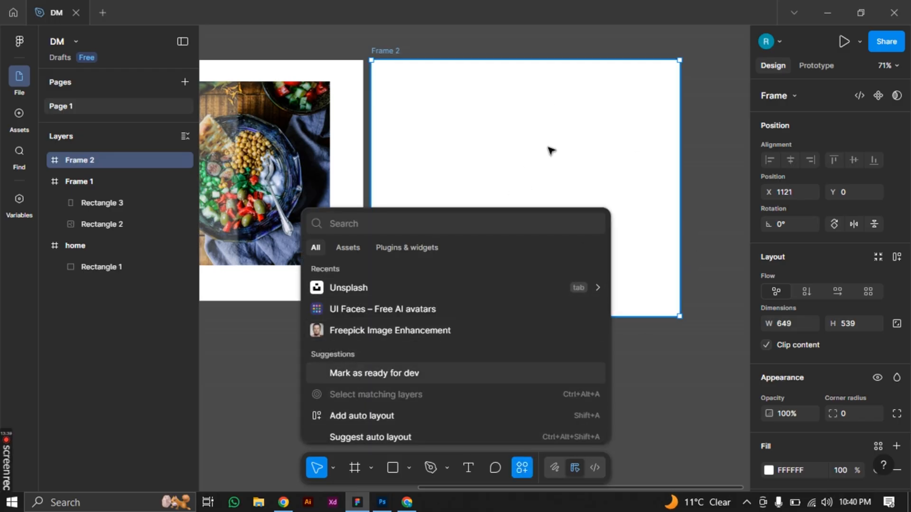
click(394, 468)
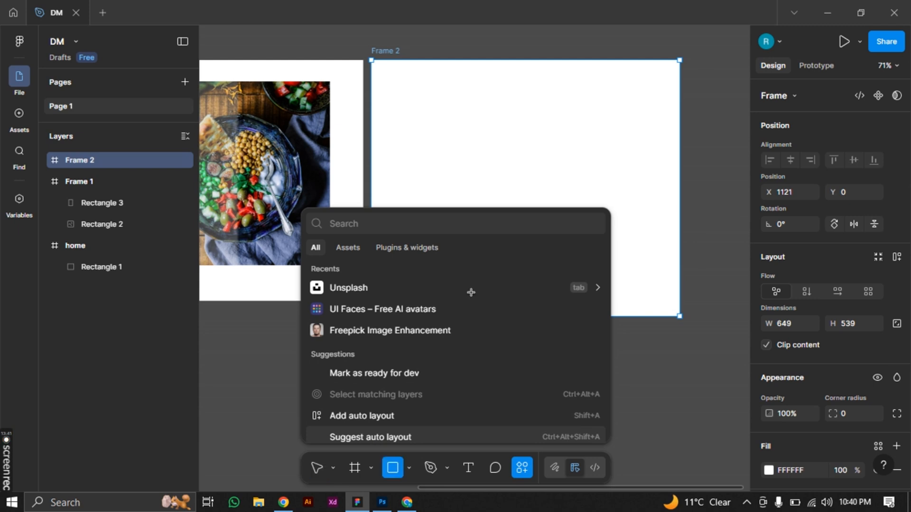
drag(397, 86, 664, 293)
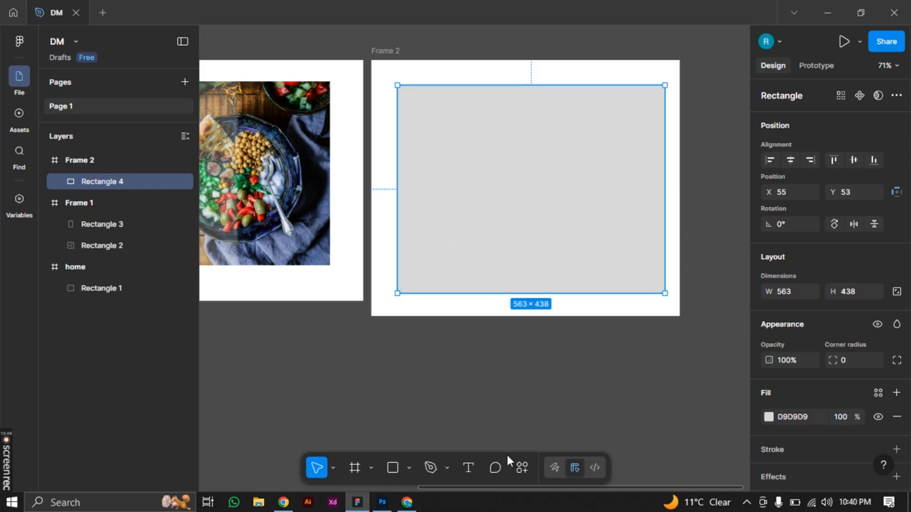
Fill the Frame 2 rectangle with the sitting raccoon photo from the animal category of the Unsplash plugin
click(527, 468)
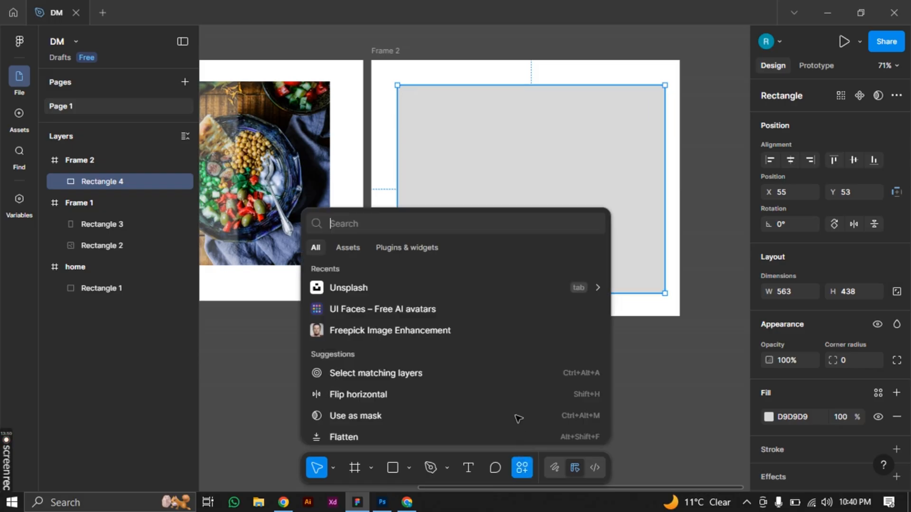
click(378, 287)
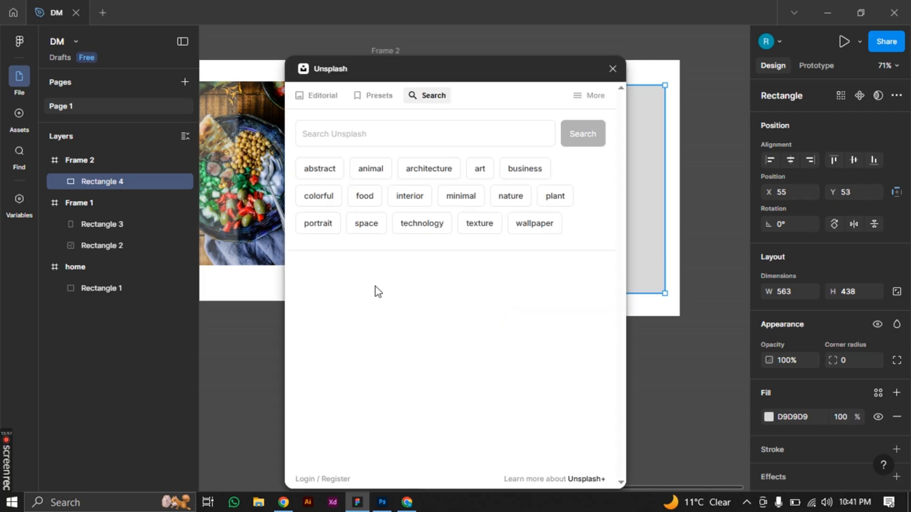
click(368, 182)
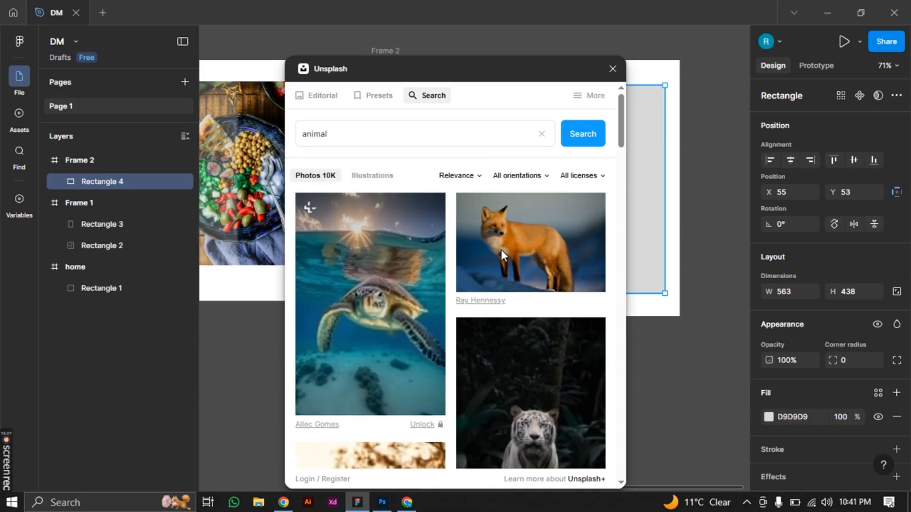
scroll(500, 249, down, 10)
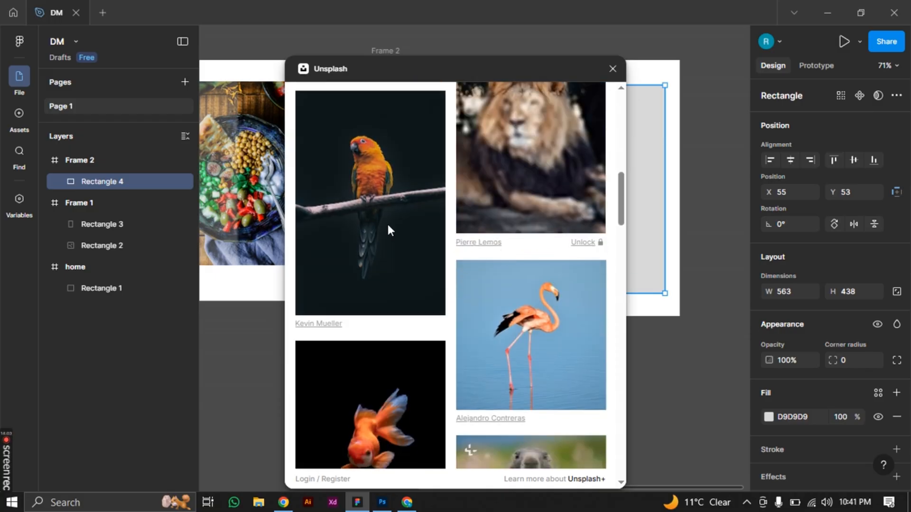
scroll(474, 310, down, 5)
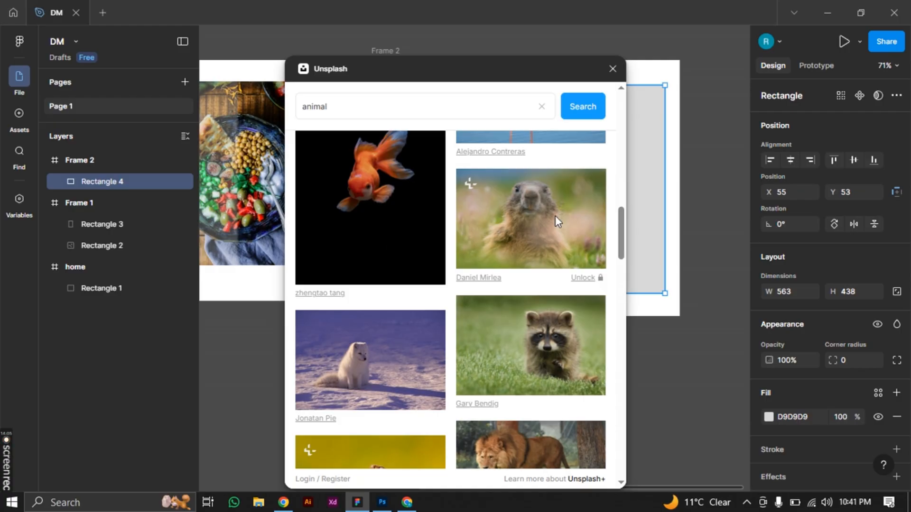
click(549, 339)
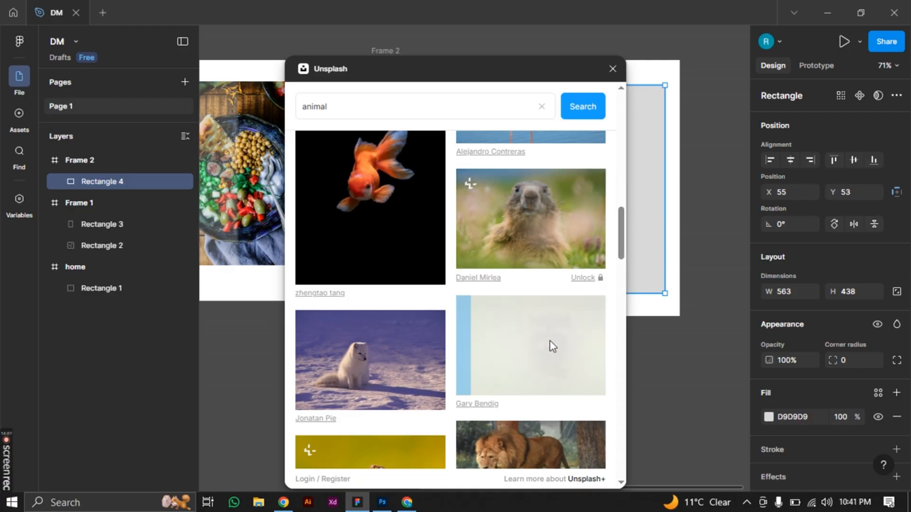
scroll(551, 340, down, 2)
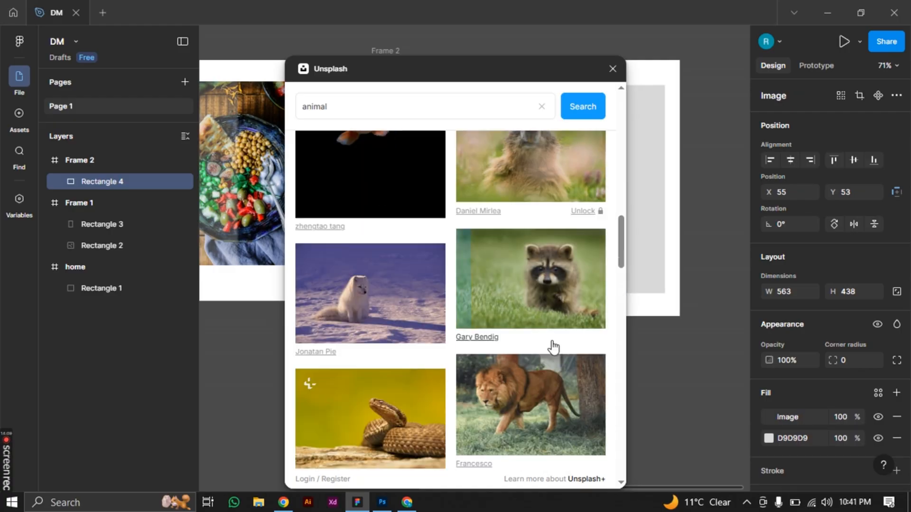
click(612, 69)
Add an effect to the raccoon image, try Background blur, and set its type to Layer blur
scroll(843, 385, down, 3)
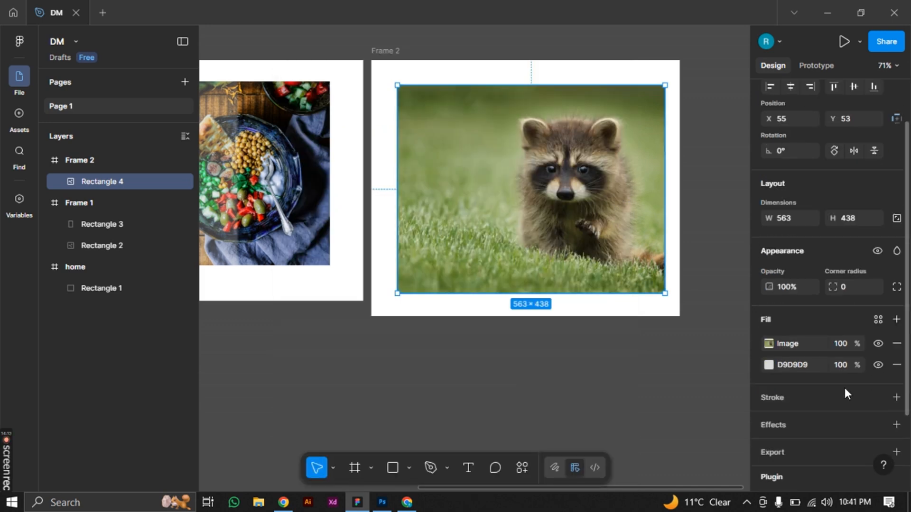
click(793, 355)
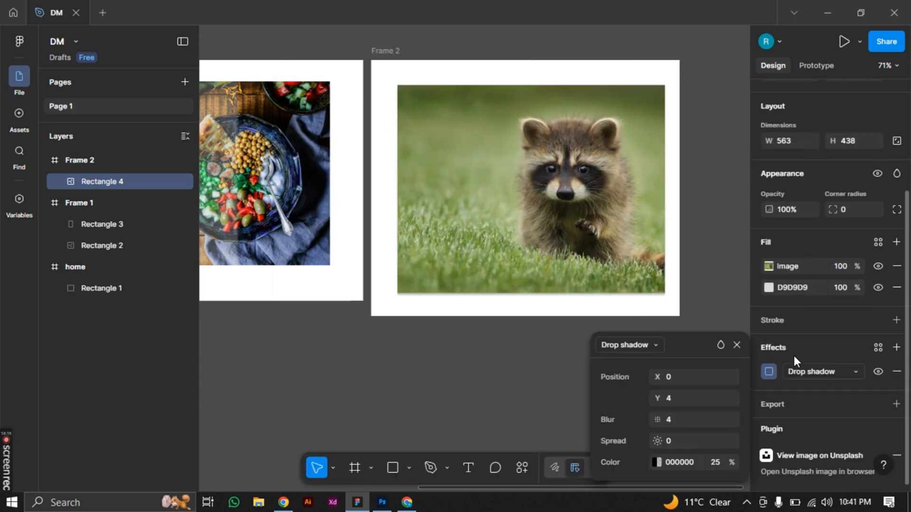
click(810, 374)
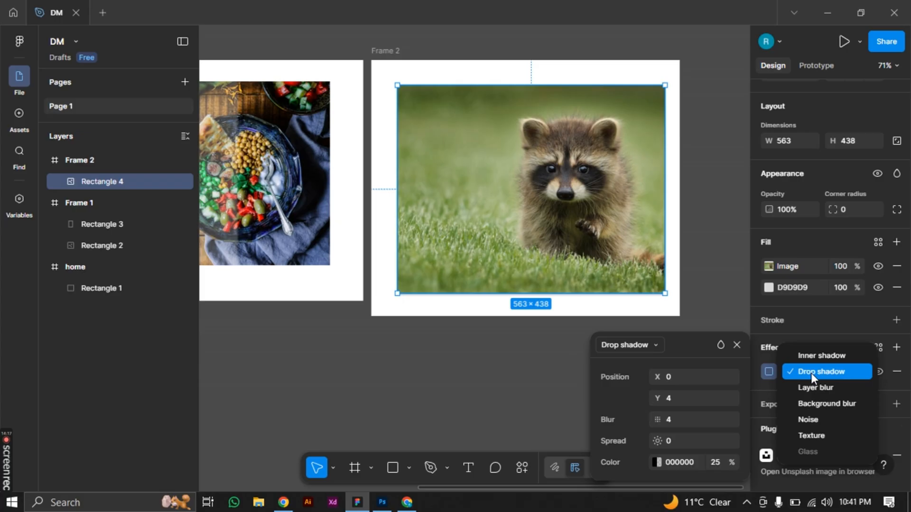
click(811, 402)
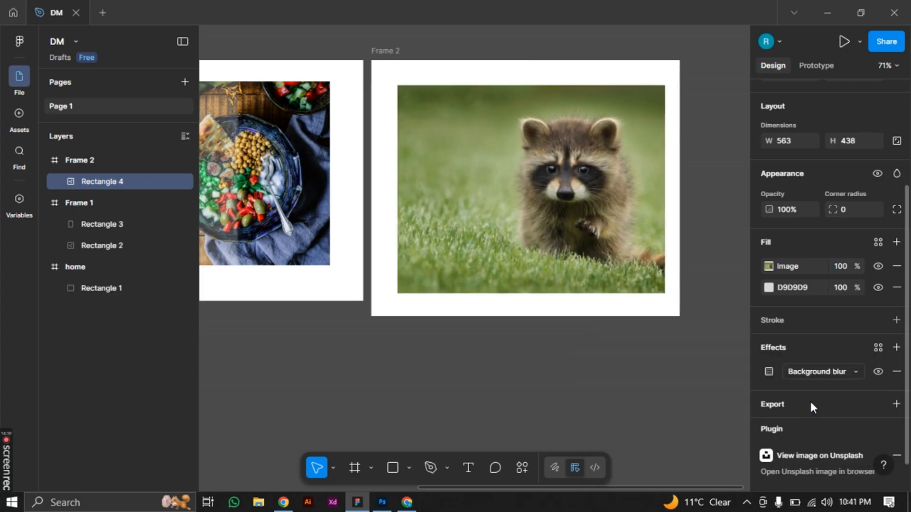
click(832, 373)
click(817, 354)
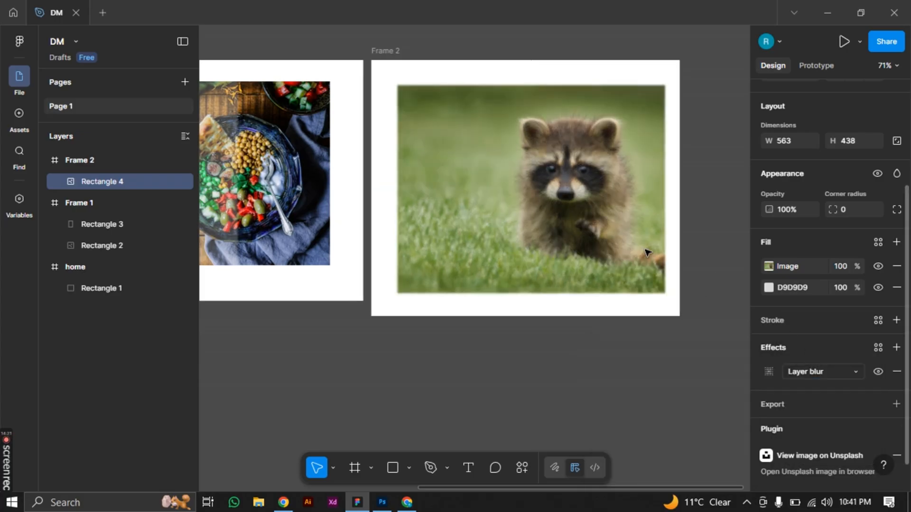
Set the raccoon image's uniform layer blur amount to 10
click(768, 370)
click(670, 425)
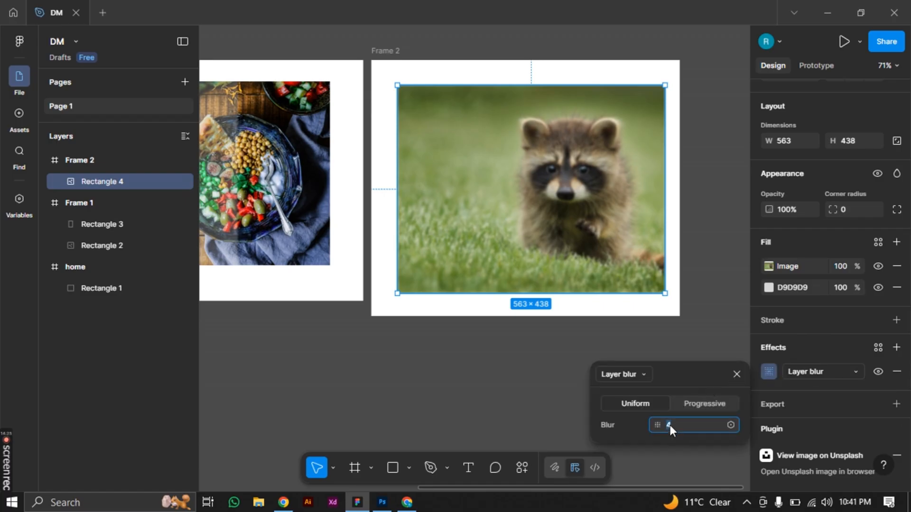
key(Up)
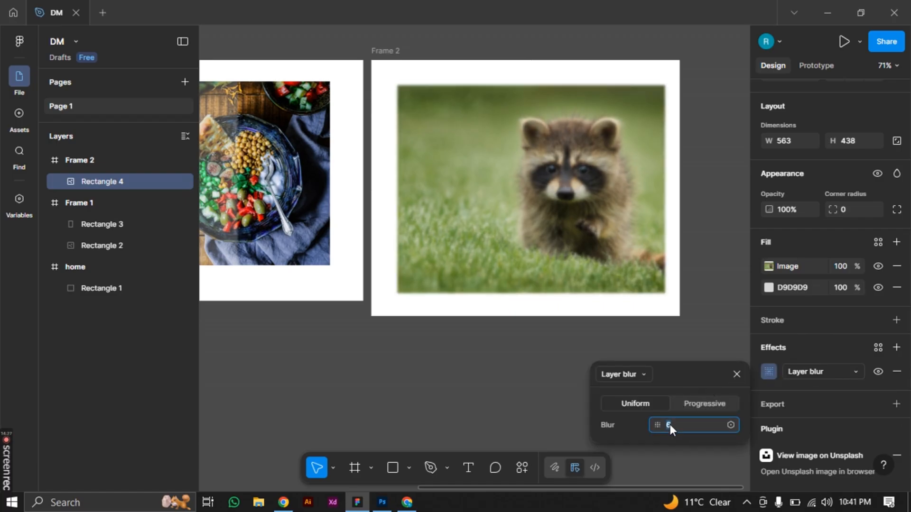
key(Up)
key(Up)
key(Up)
key(Up)
key(Up)
key(Up)
key(Up)
key(Up)
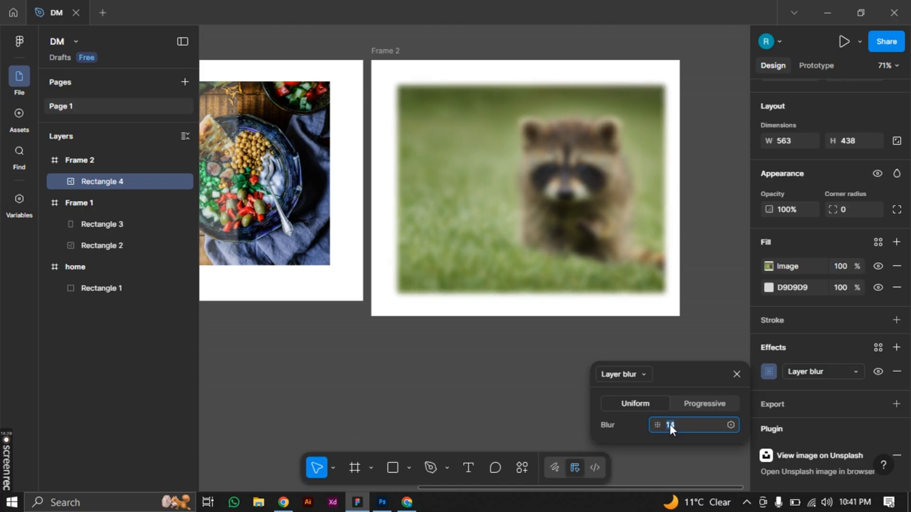
key(Down)
key(Down)
key(Down)
key(Down)
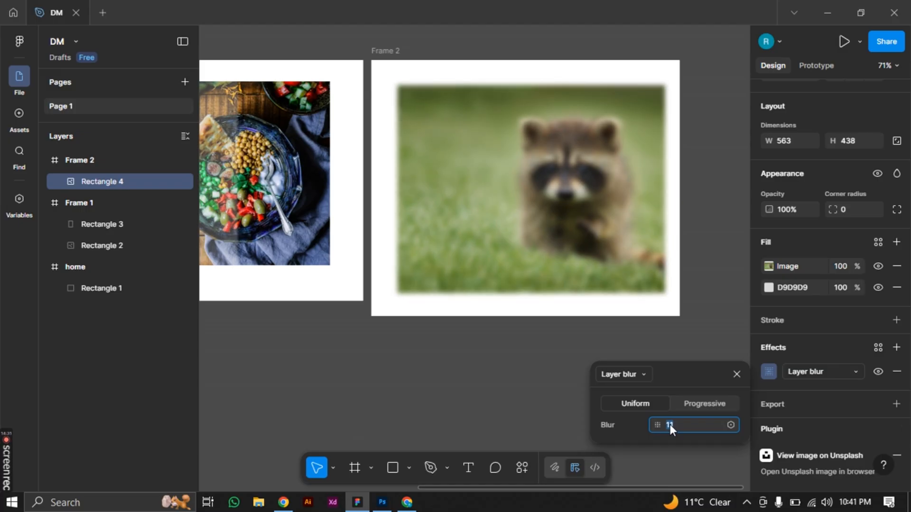
key(Down)
key(Return)
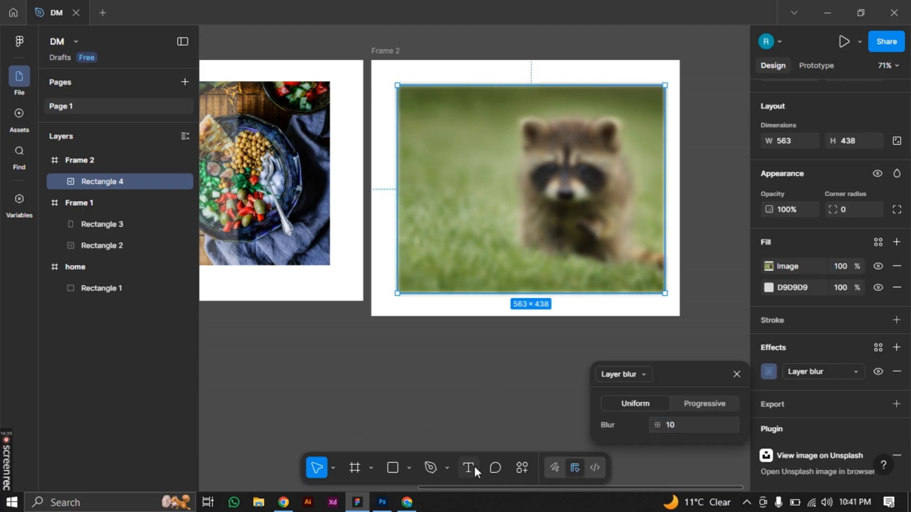
Add the text "Rocket" in Frame 2 and centre it over the blurred raccoon image
key(t)
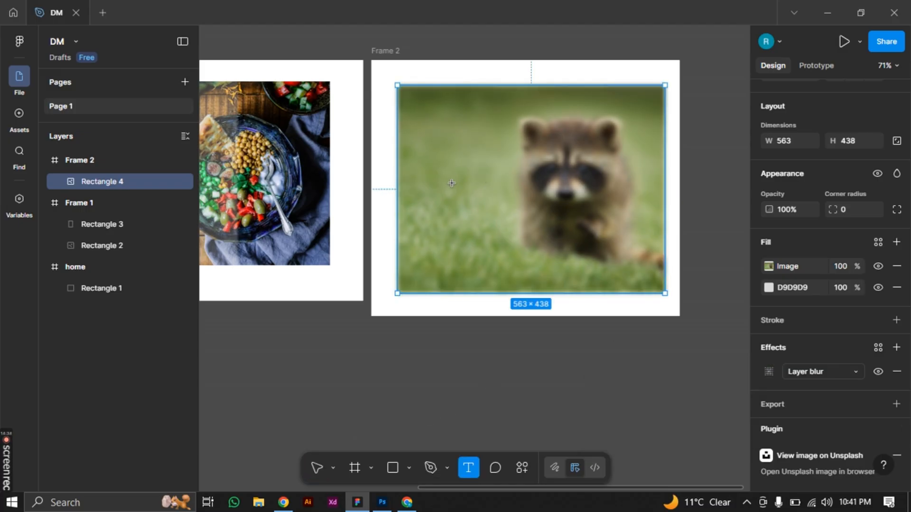
click(558, 250)
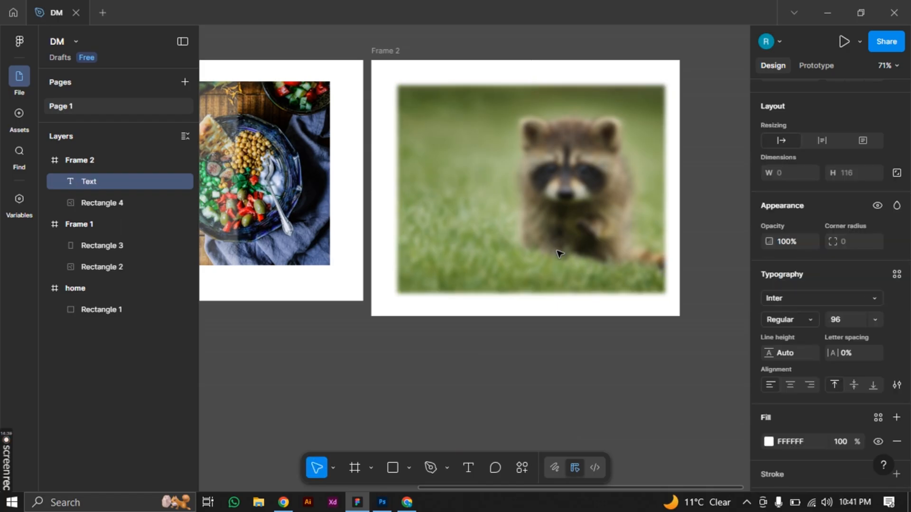
text(rock)
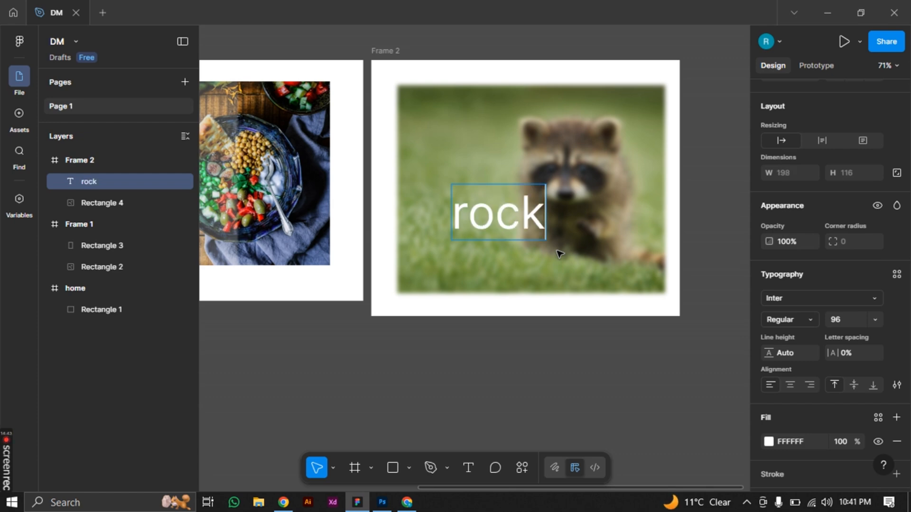
text(et)
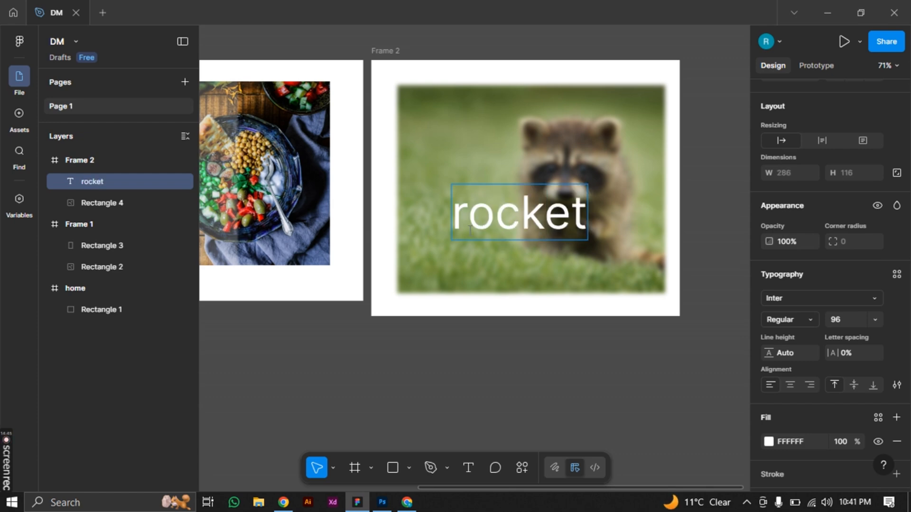
click(470, 220)
key(BackSpace)
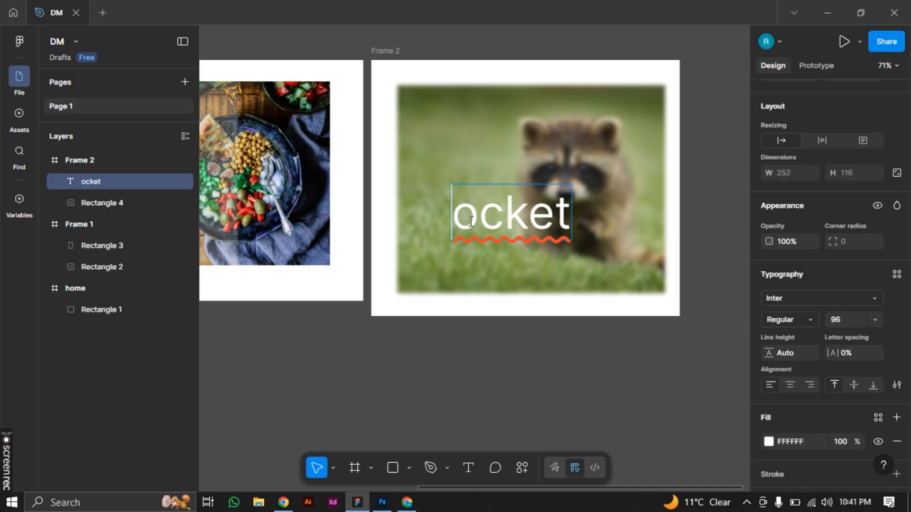
text(R)
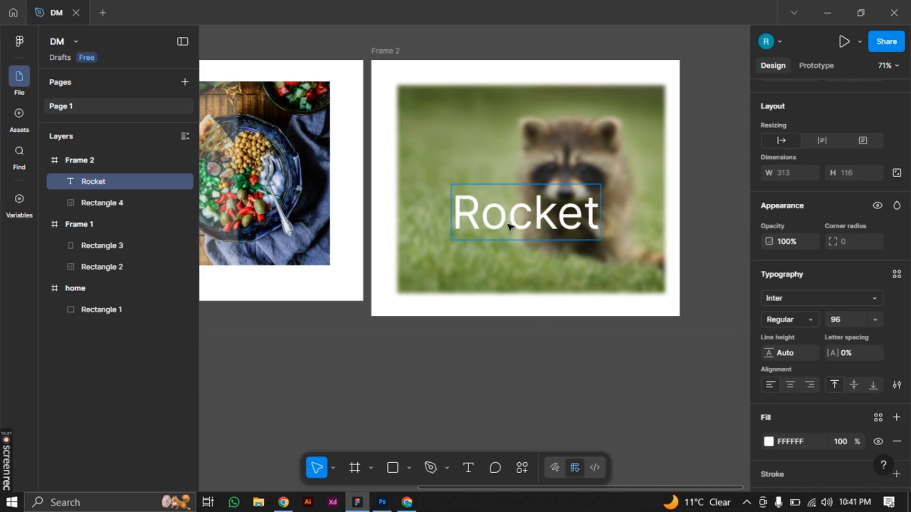
key(Escape)
drag(498, 193, 484, 163)
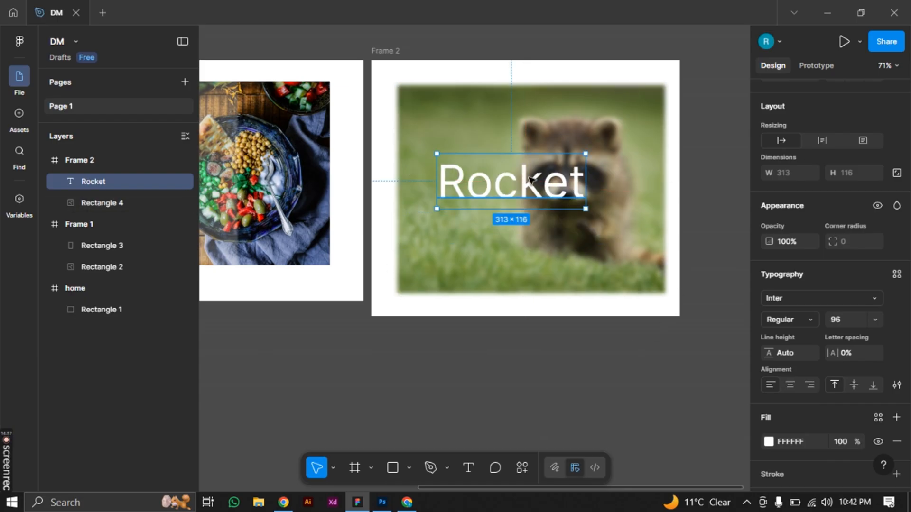
drag(539, 191, 559, 199)
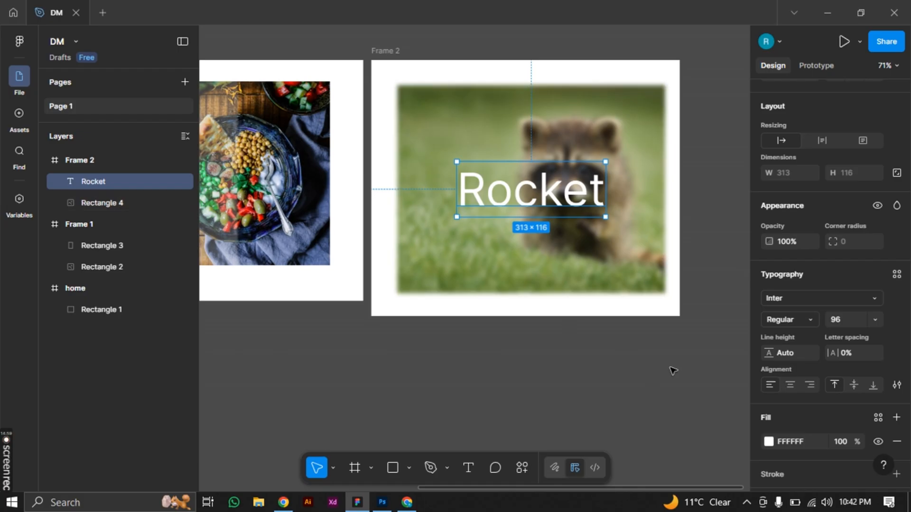
Draw a new frame about 667 × 539 beside Frame 2
scroll(602, 368, right, 5)
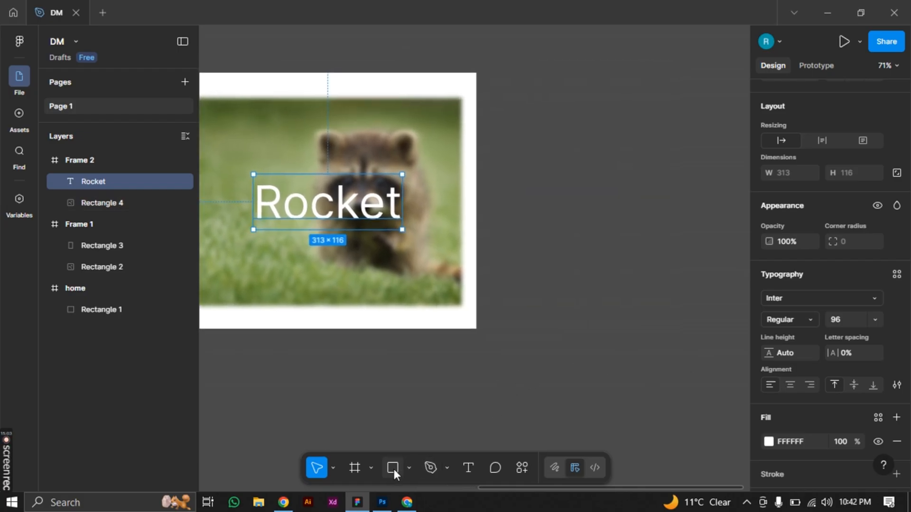
key(r)
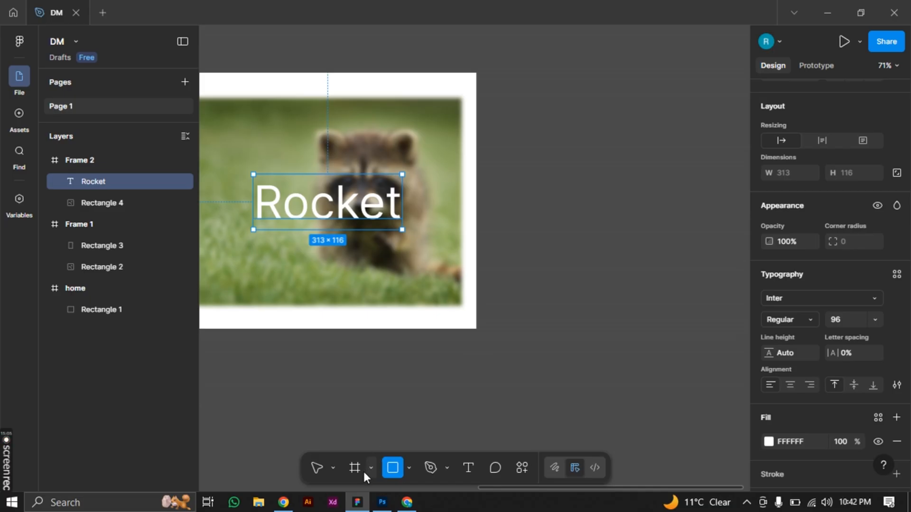
key(f)
drag(667, 248, 539, 273)
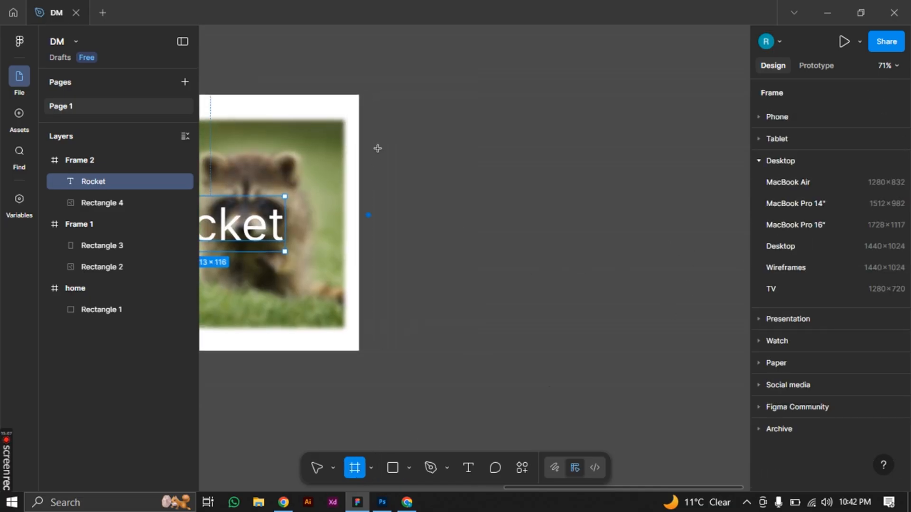
drag(368, 111, 684, 350)
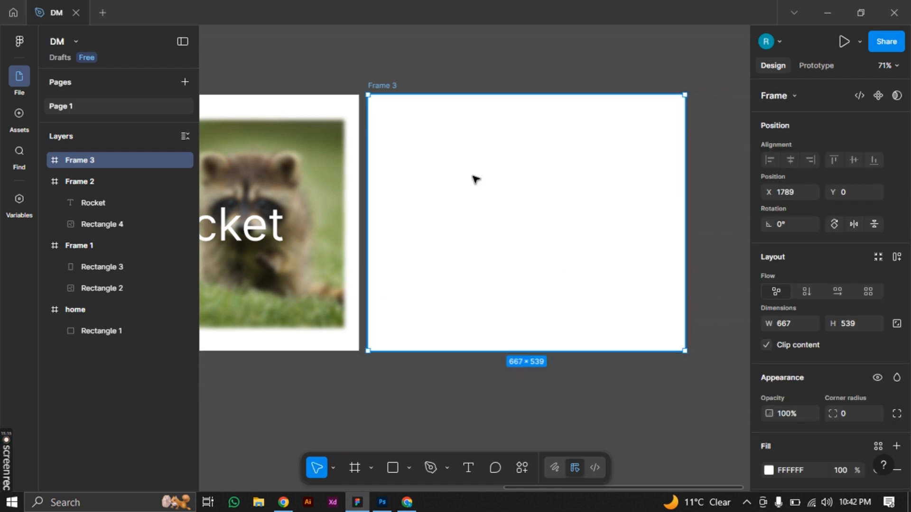
Draw two left-aligned rectangles in Frame 3, one about 152 × 159 and one about 152 × 195 below it
key(r)
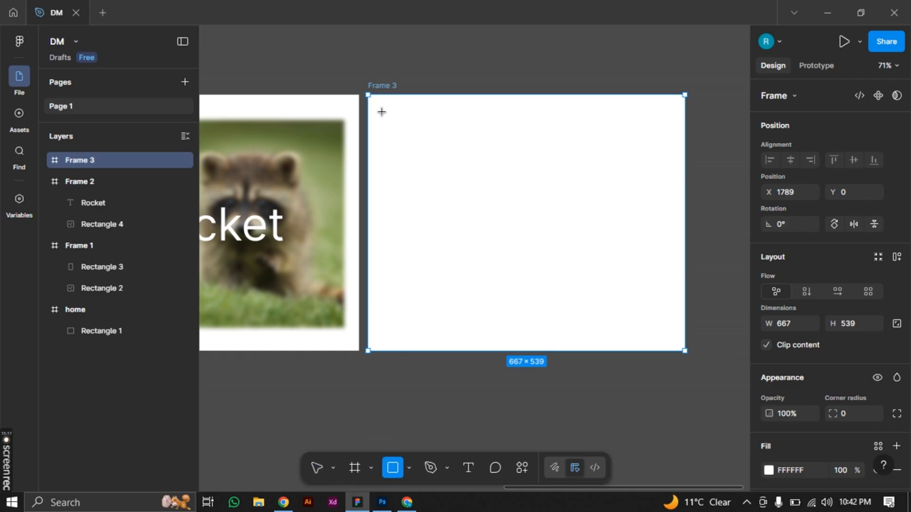
drag(378, 113, 451, 189)
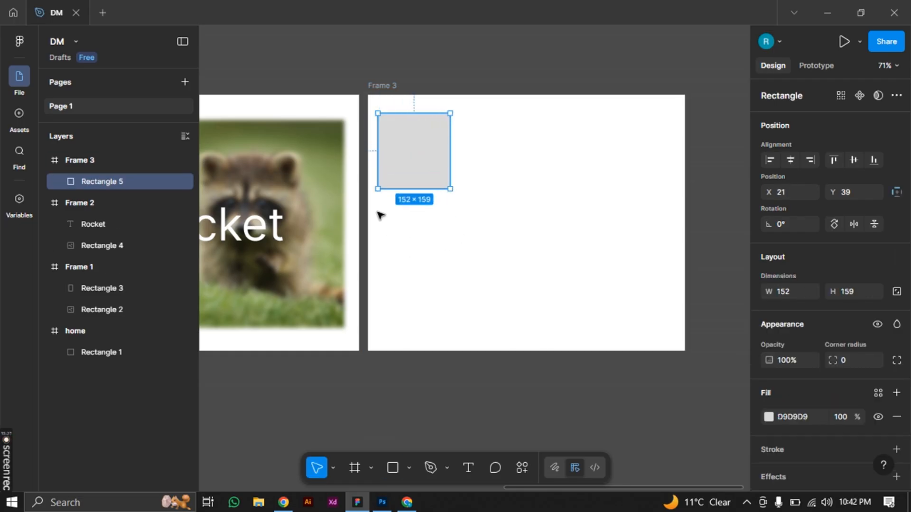
click(397, 471)
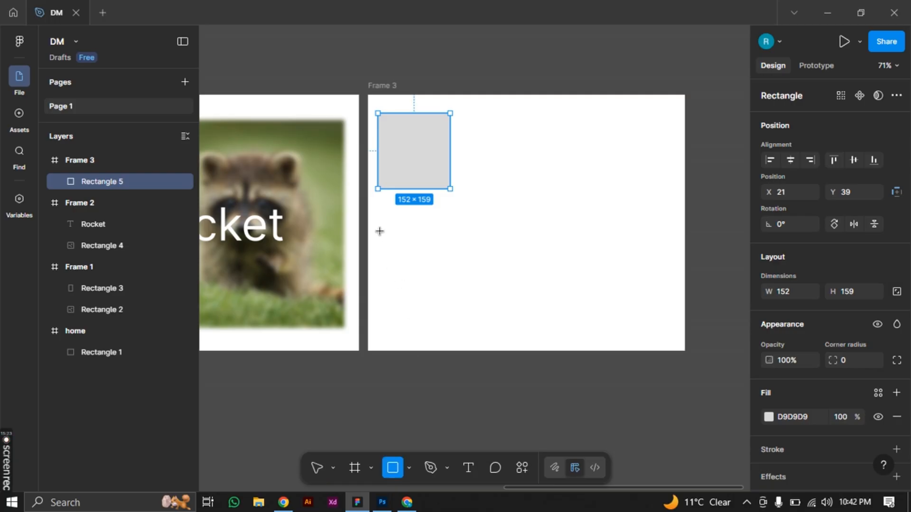
drag(377, 210, 450, 302)
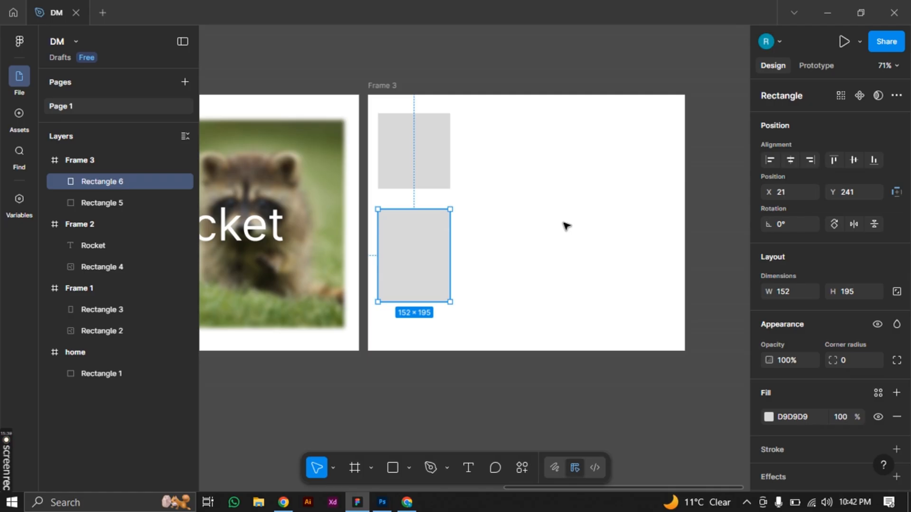
scroll(566, 226, down, 4)
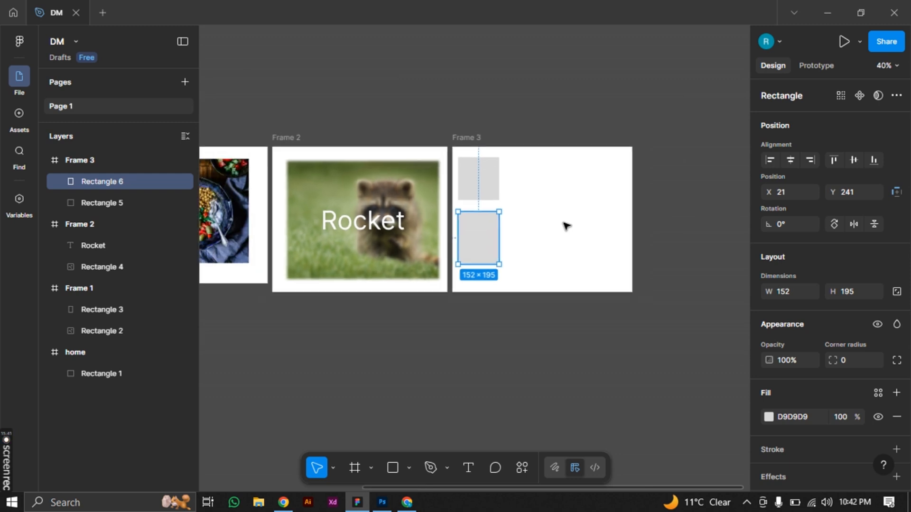
scroll(566, 226, down, 3)
mouse_move(442, 336)
mouse_down()
mouse_move(507, 332)
mouse_move(454, 328)
mouse_up()
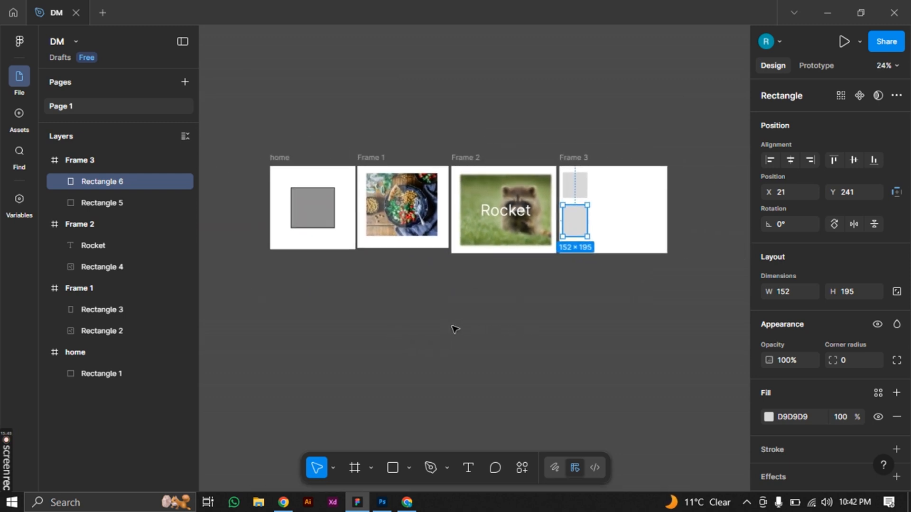